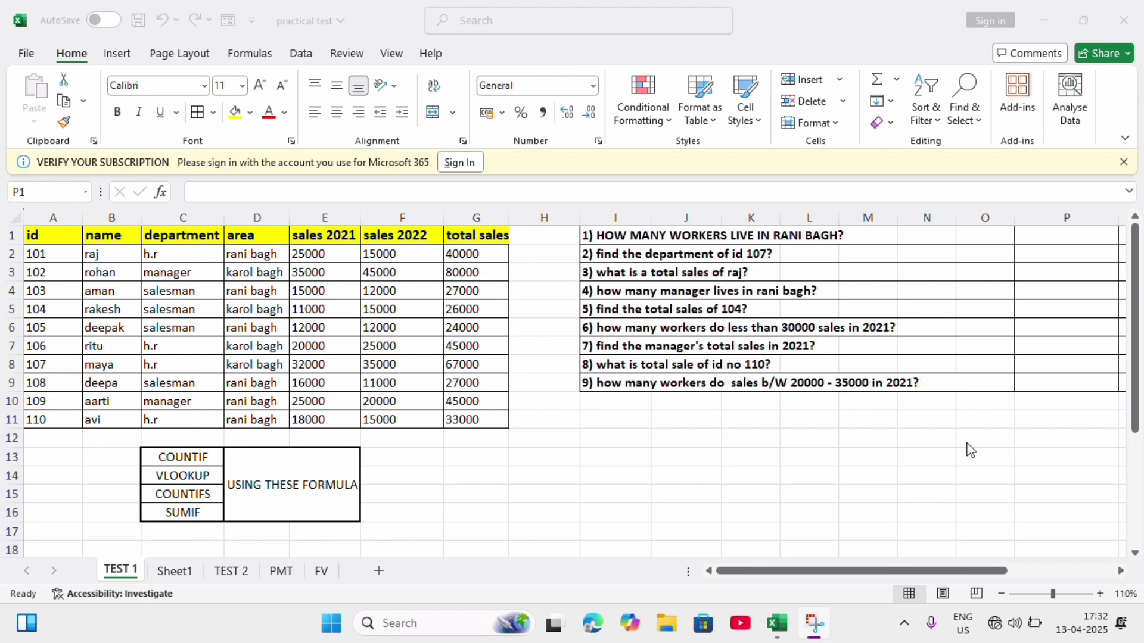
Step: Count the workers living in rani bagh in cell P1 with the formula =COUNTIF(D1:D11,D2)
click(1121, 570)
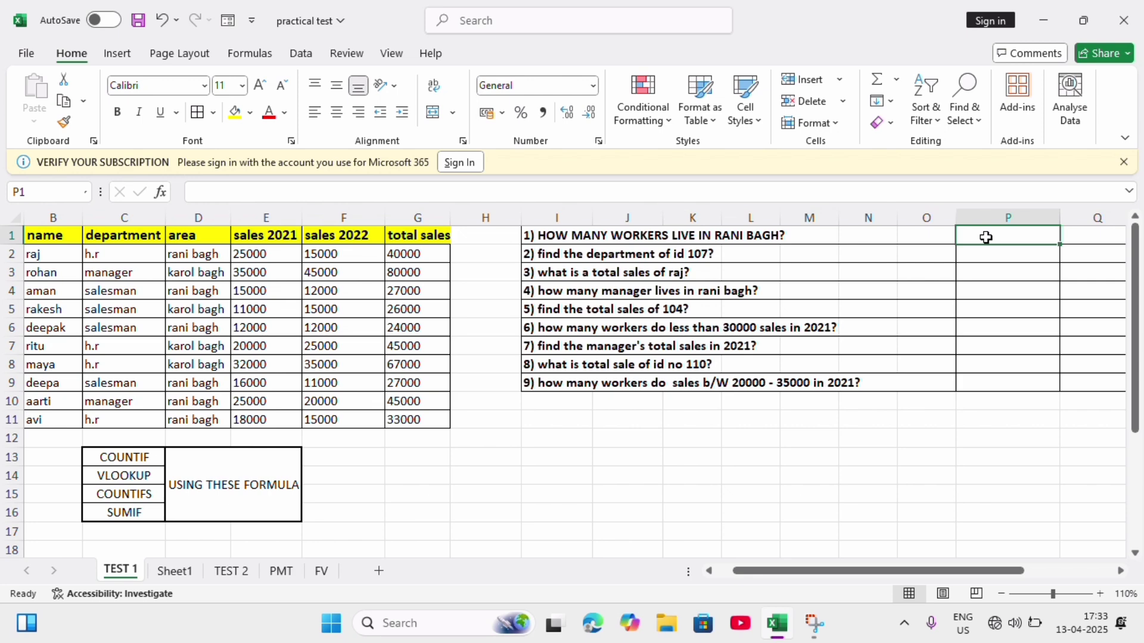
text(=)
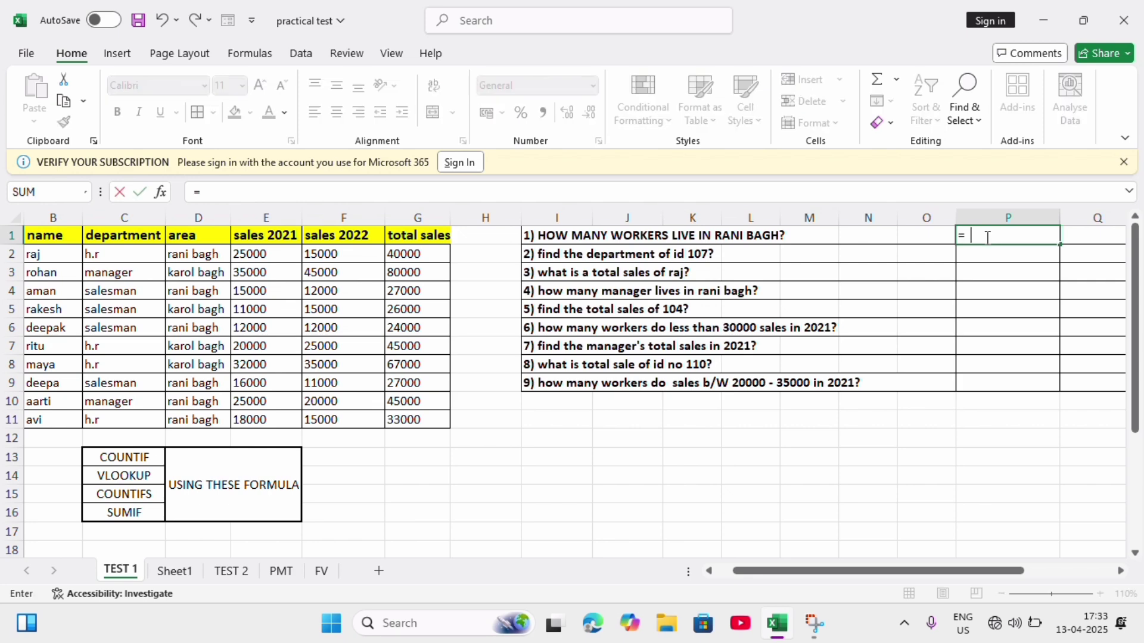
text(count)
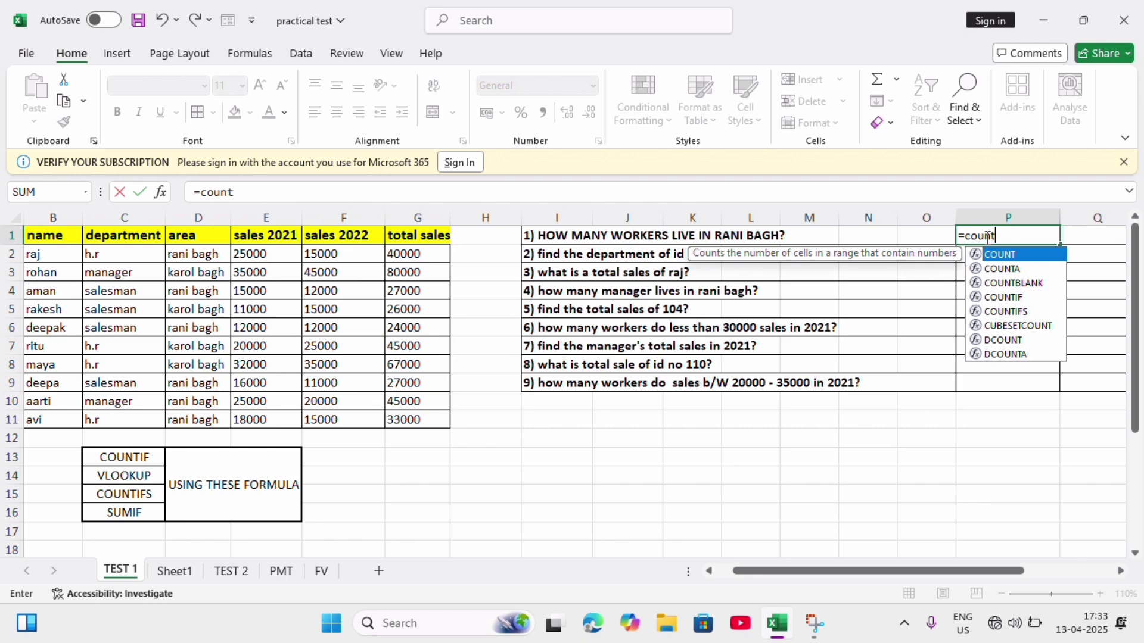
text(if)
key(Tab)
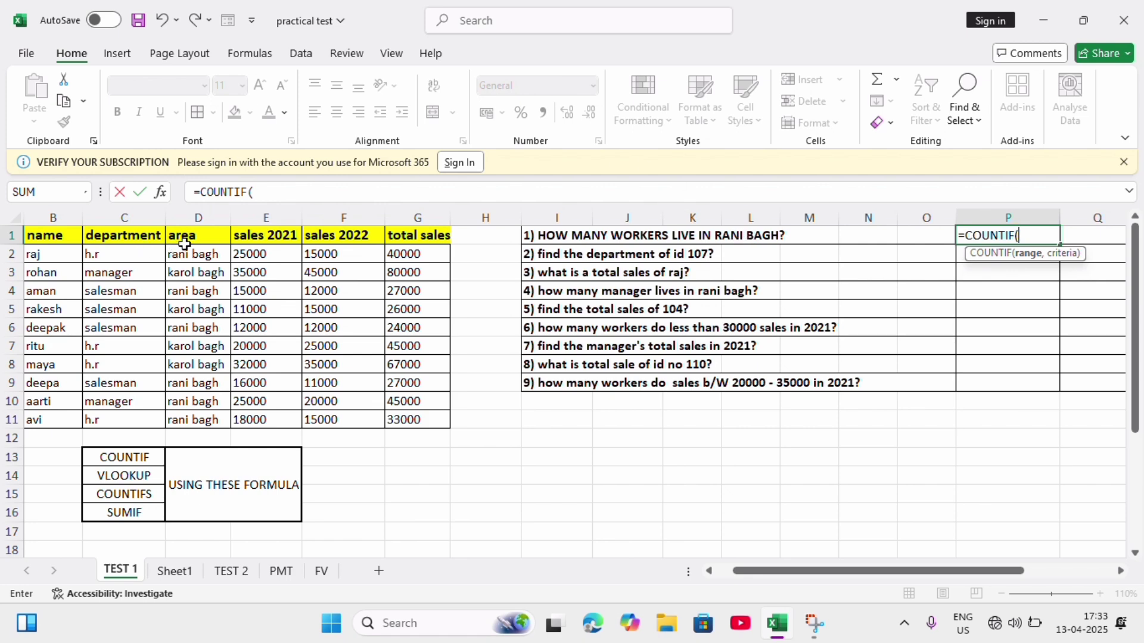
drag(184, 244, 198, 422)
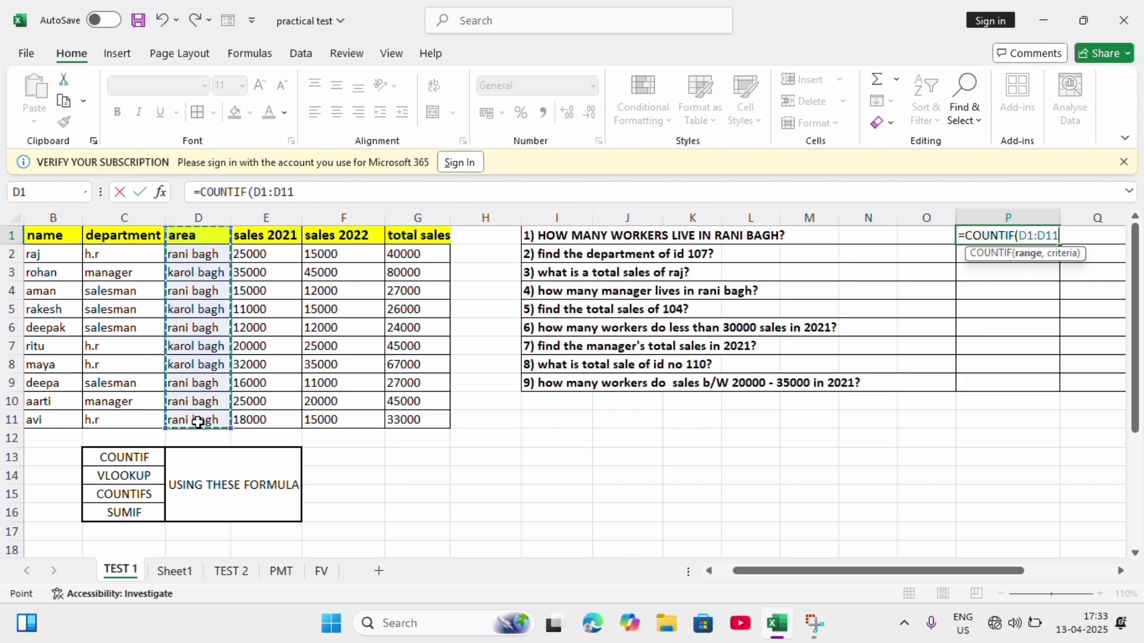
text(,)
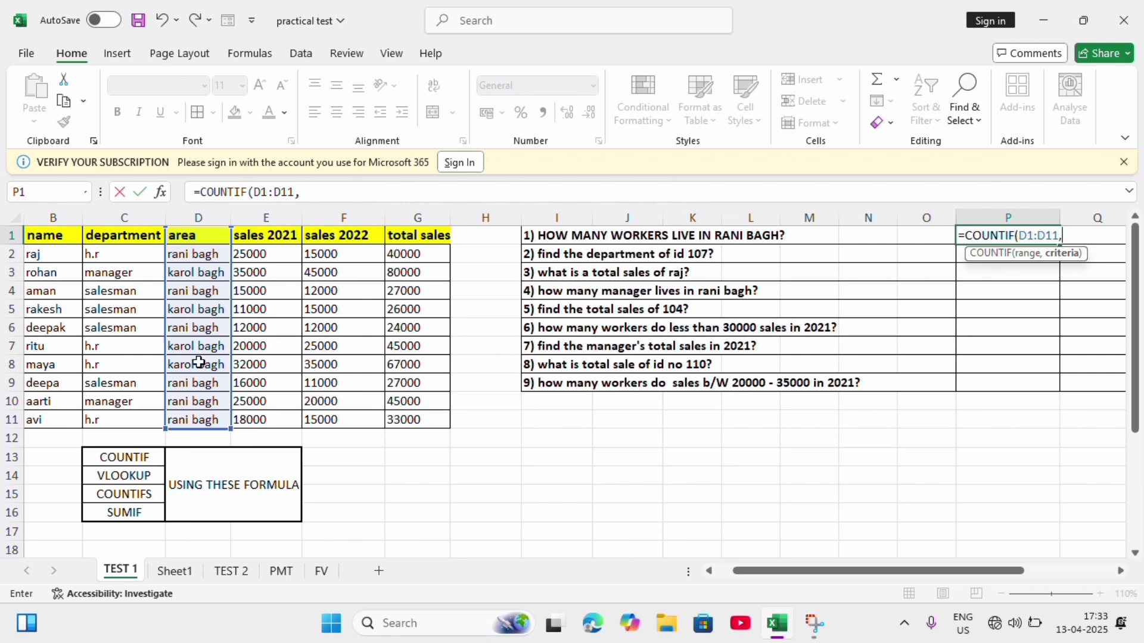
click(185, 256)
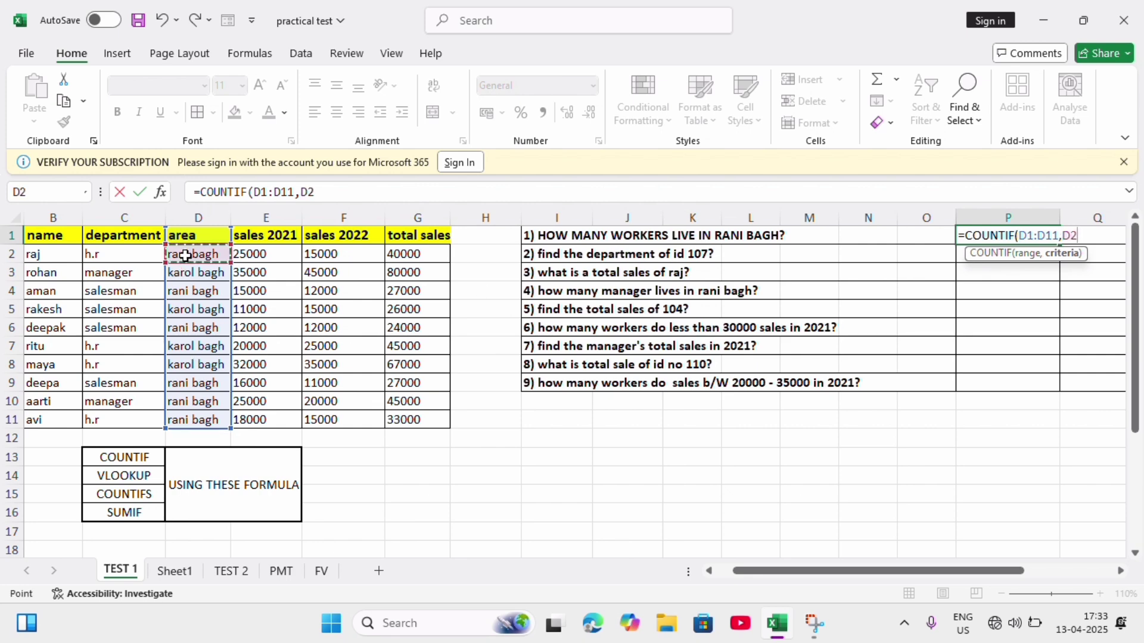
text())
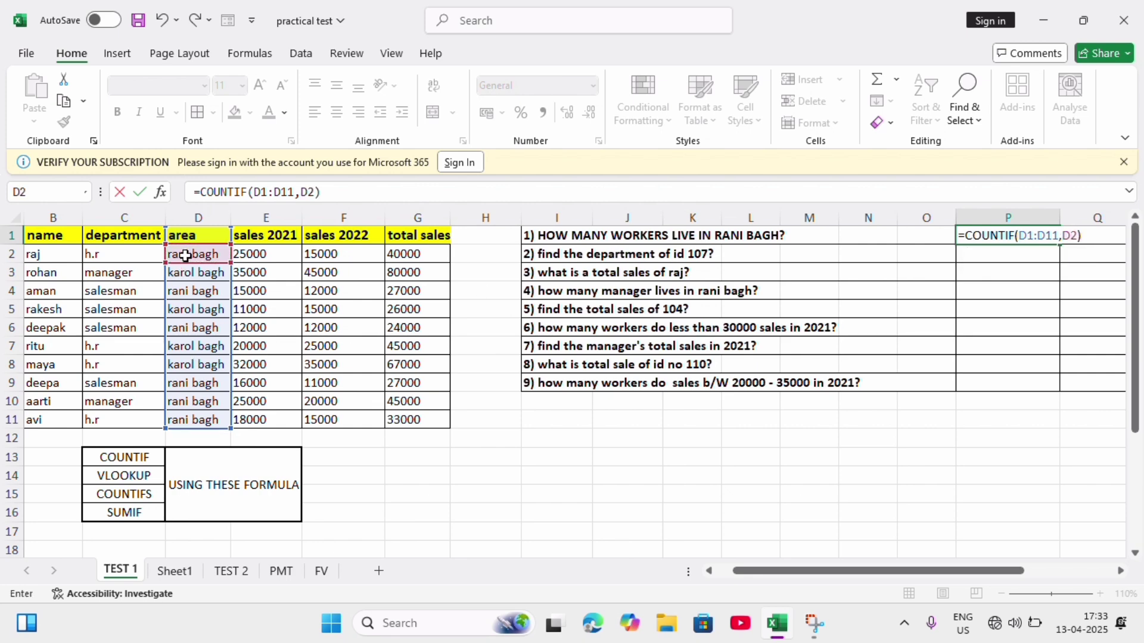
key(Return)
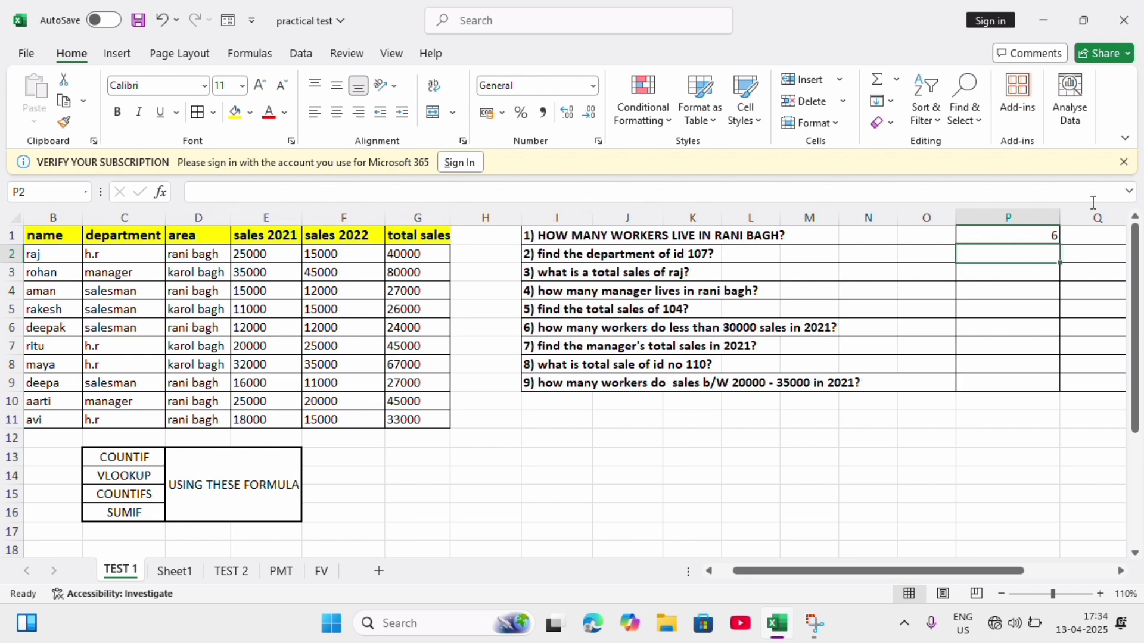
click(1035, 236)
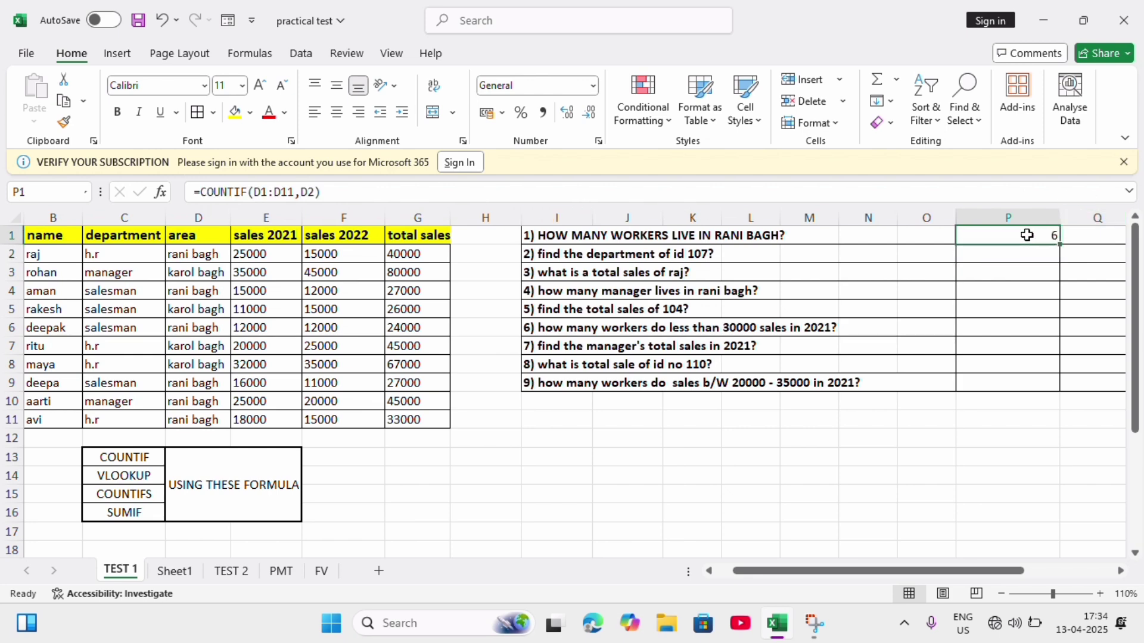
Step: Look up the department of id 107 in cell P2 with the formula =VLOOKUP(A8,A1:G11,3,0)
click(1023, 255)
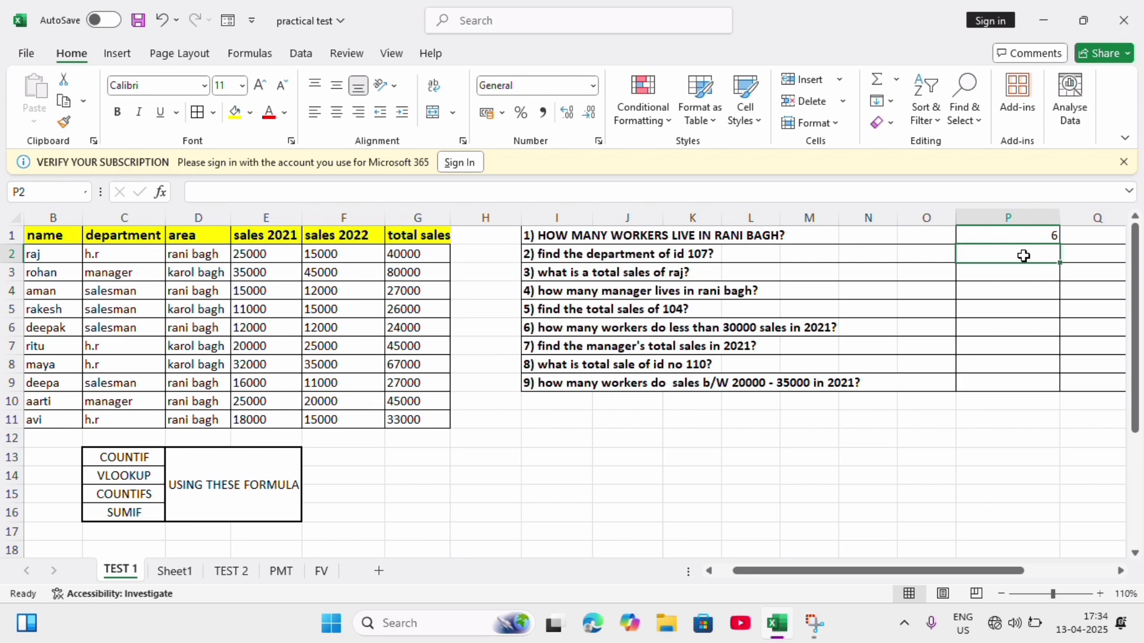
double_click(1024, 256)
text(=)
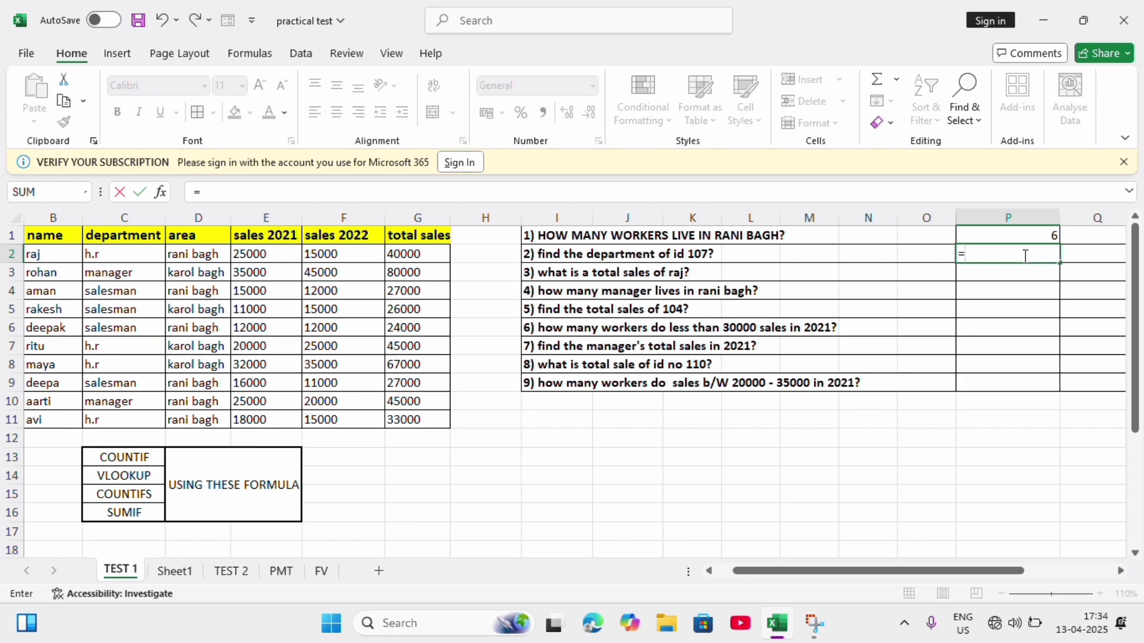
text(vl)
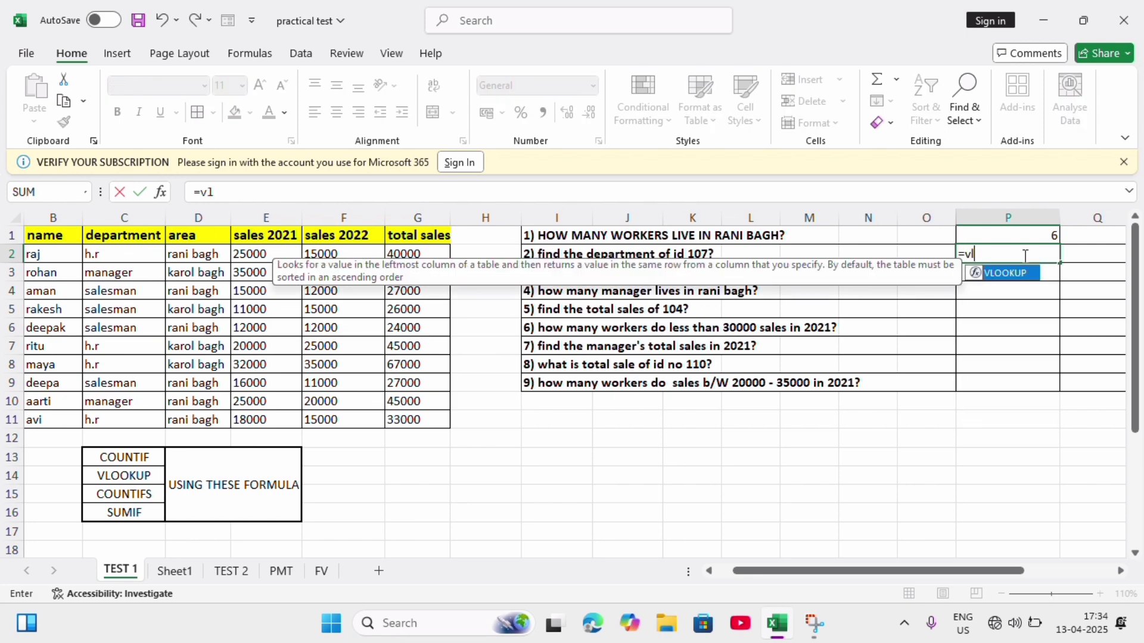
text(ook)
key(Tab)
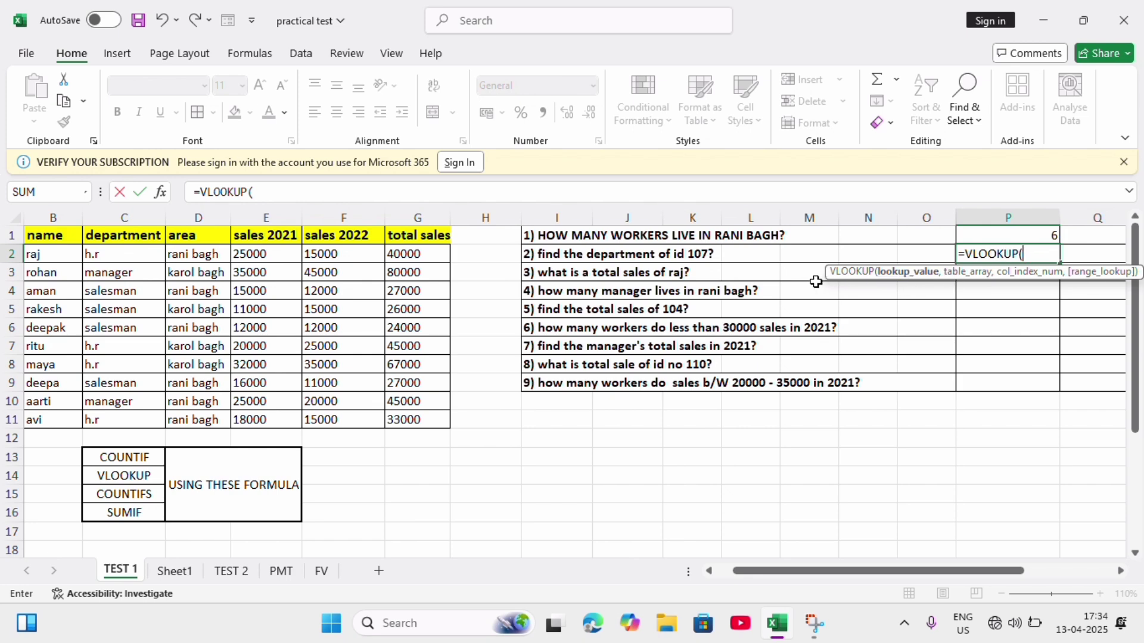
click(709, 571)
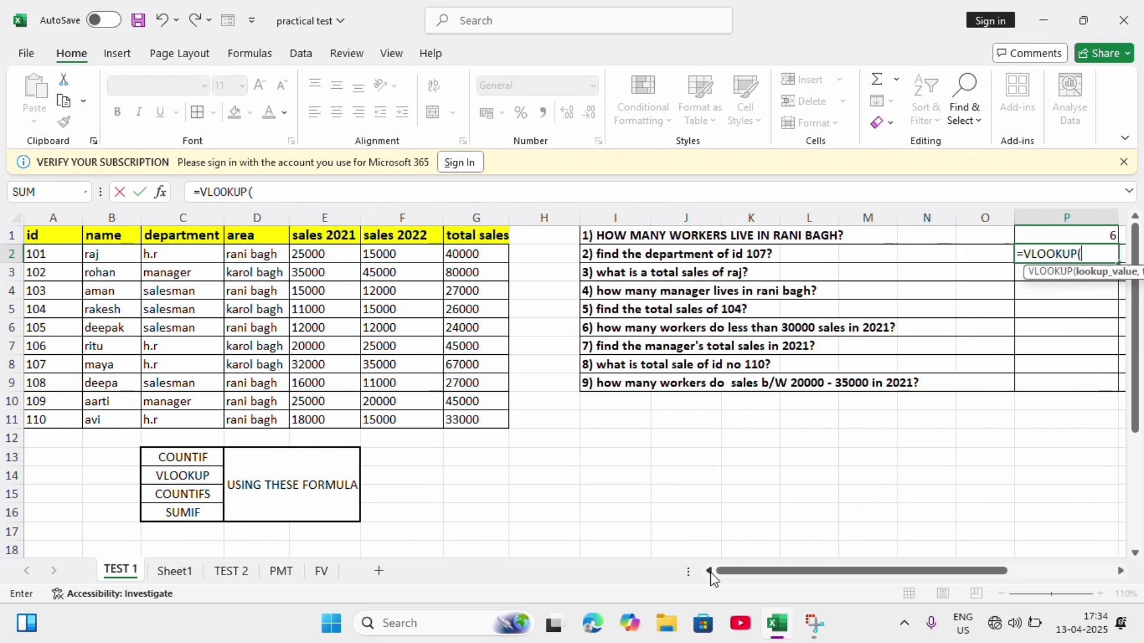
click(38, 367)
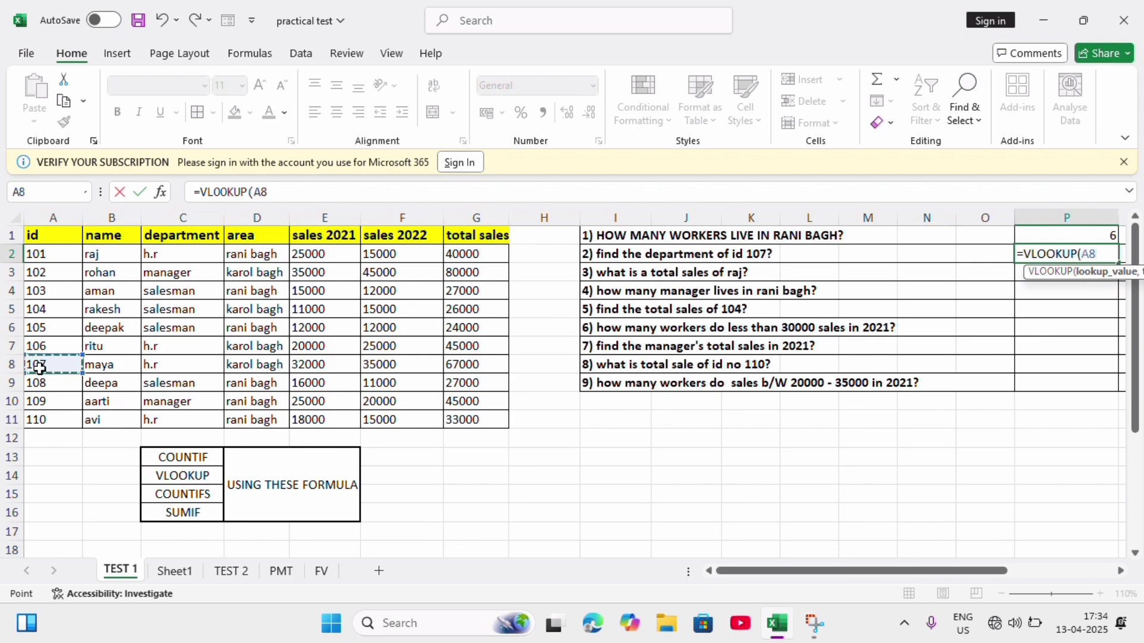
text(,)
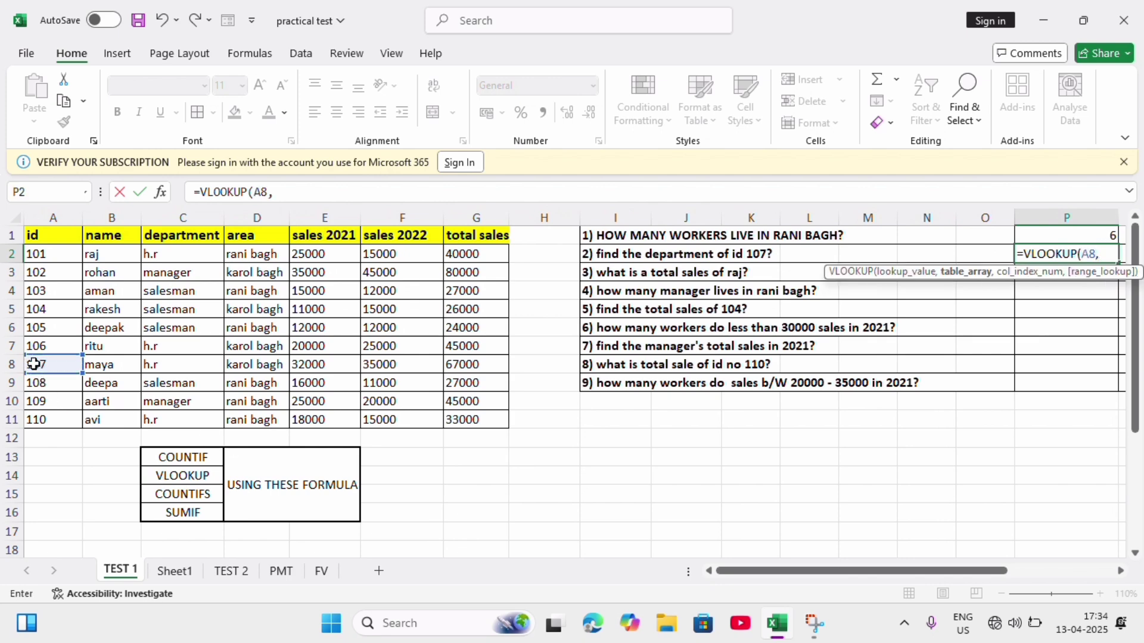
drag(31, 234, 463, 415)
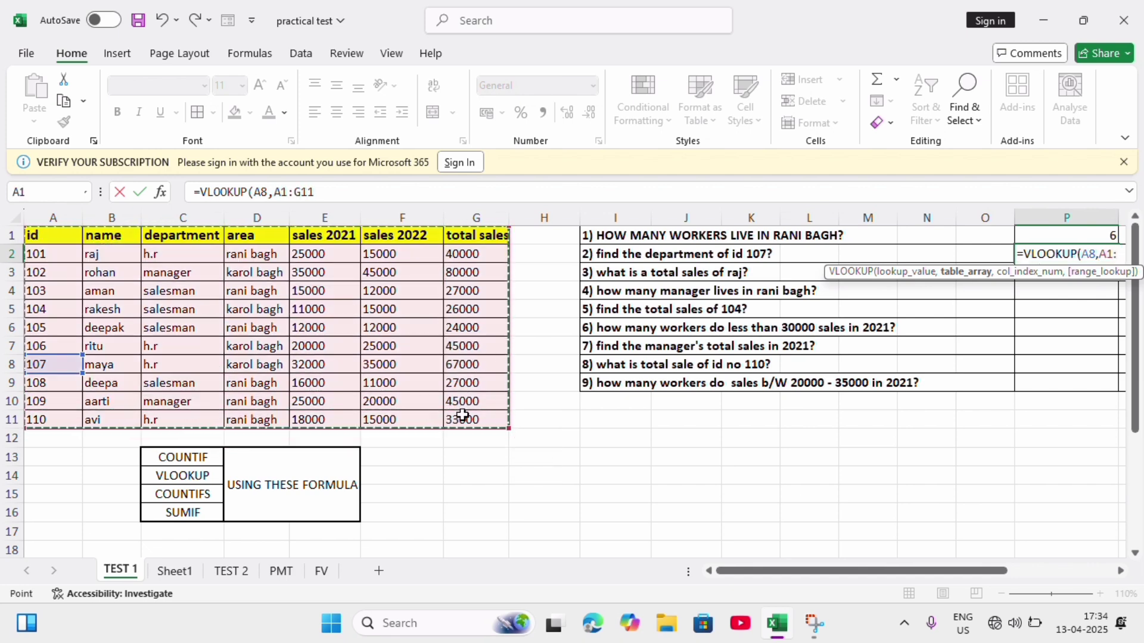
text(,)
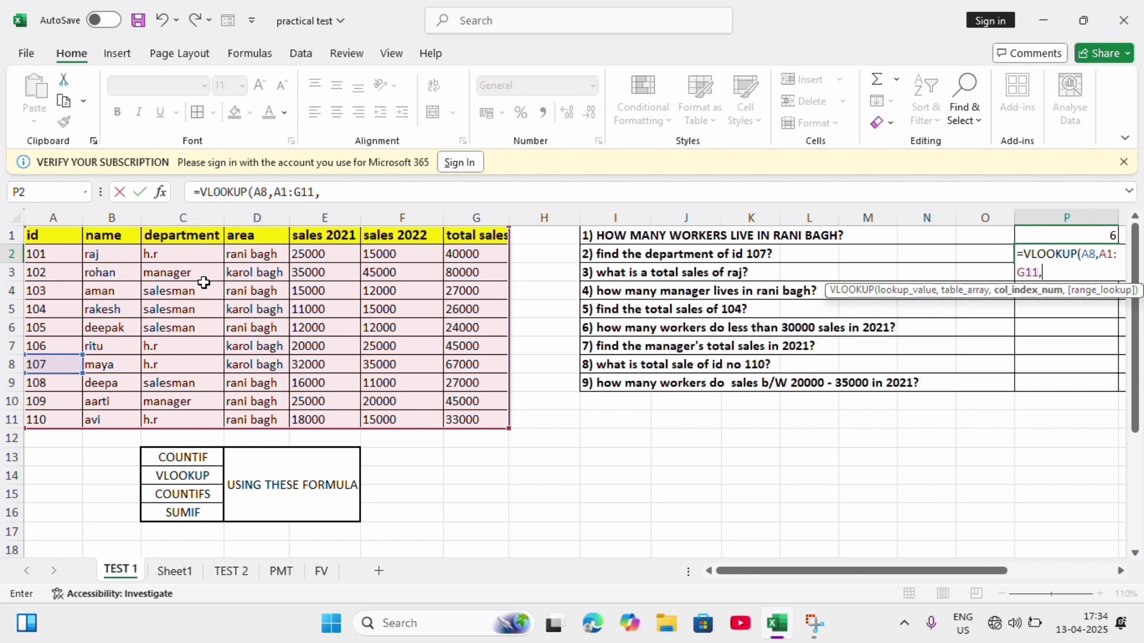
text(3,0)
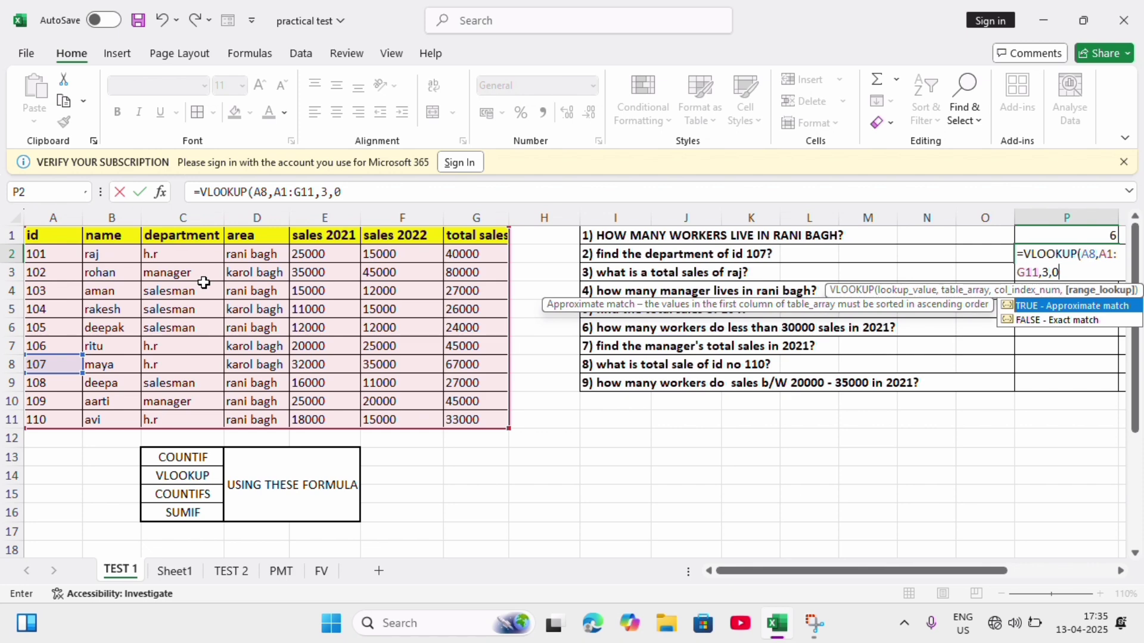
text())
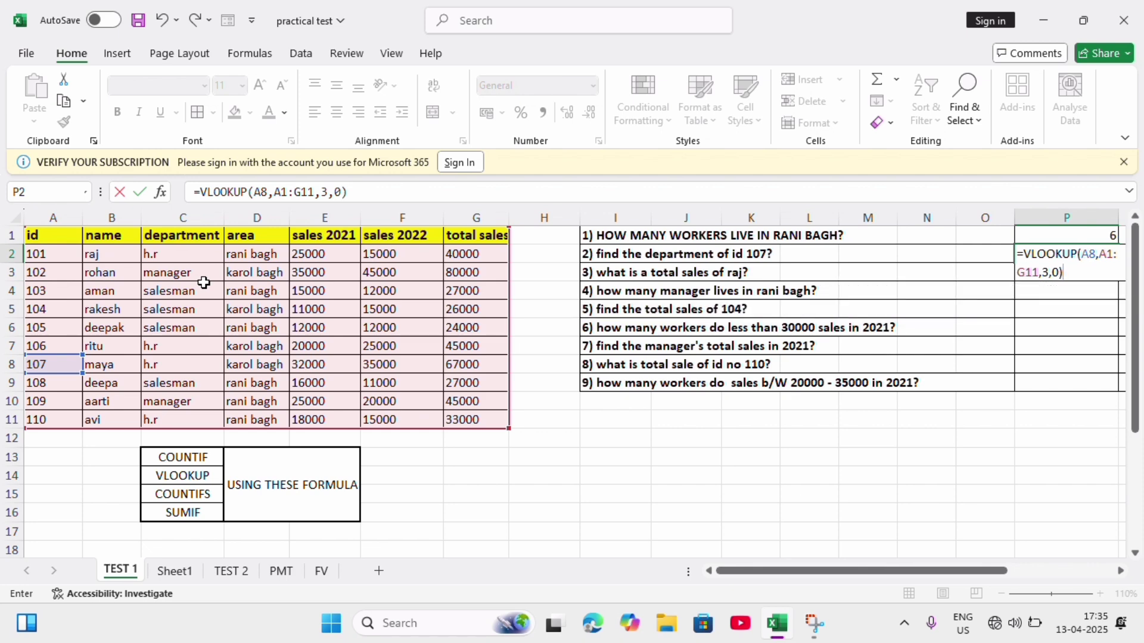
key(Return)
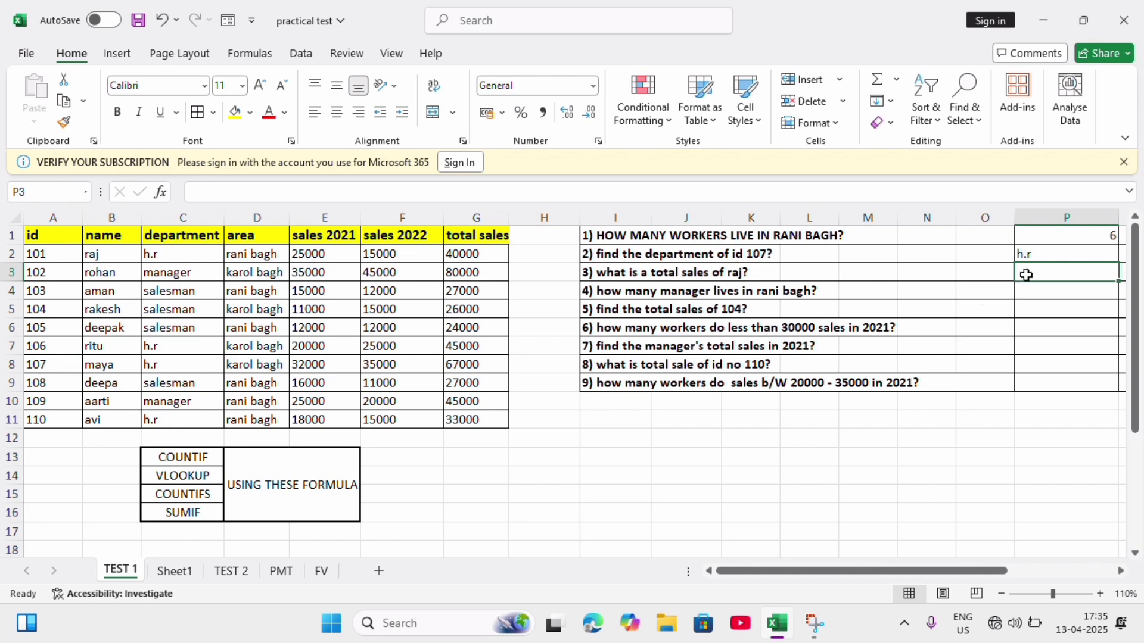
Step: Look up the total sales of the worker named in B2 in cell P3 with =VLOOKUP(B2,B1:G11,6,0)
text(=vloo)
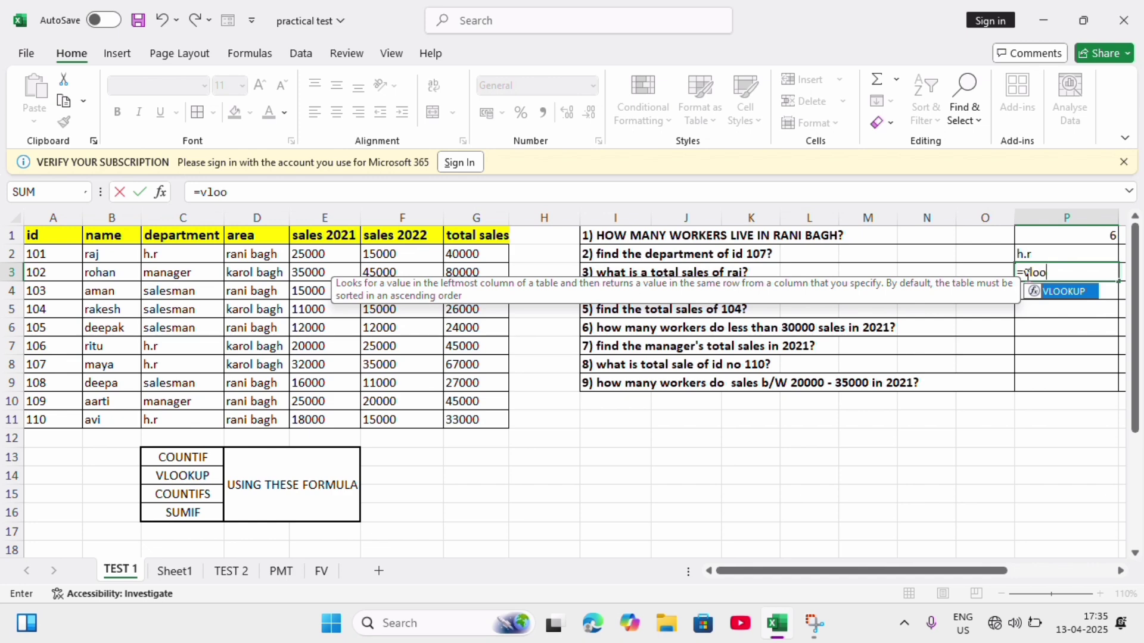
key(Tab)
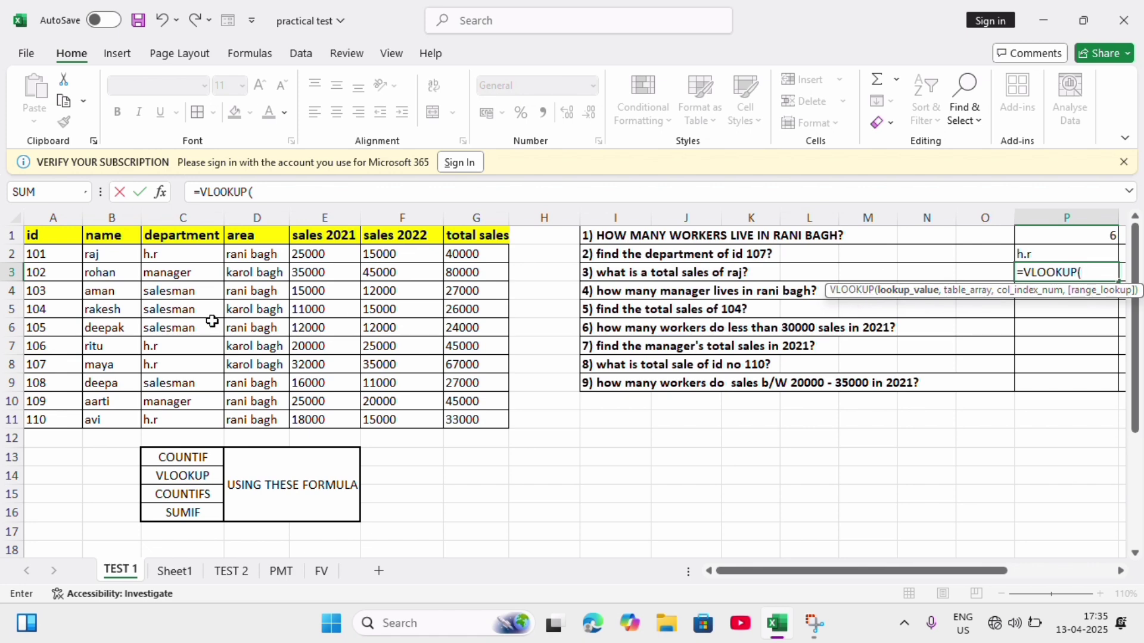
click(97, 258)
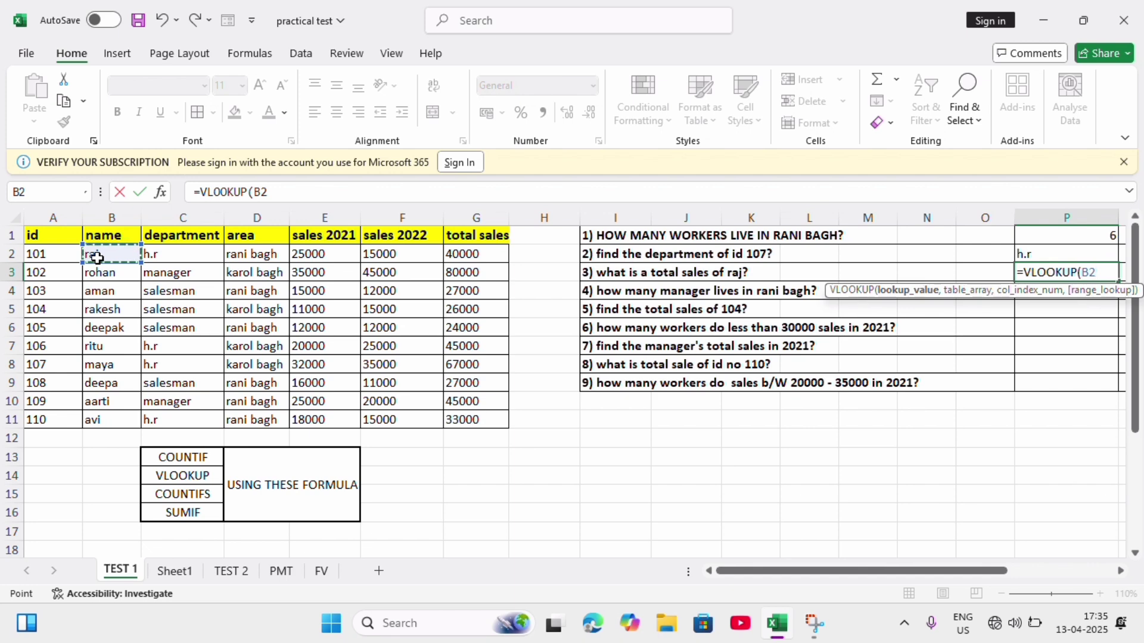
text(,)
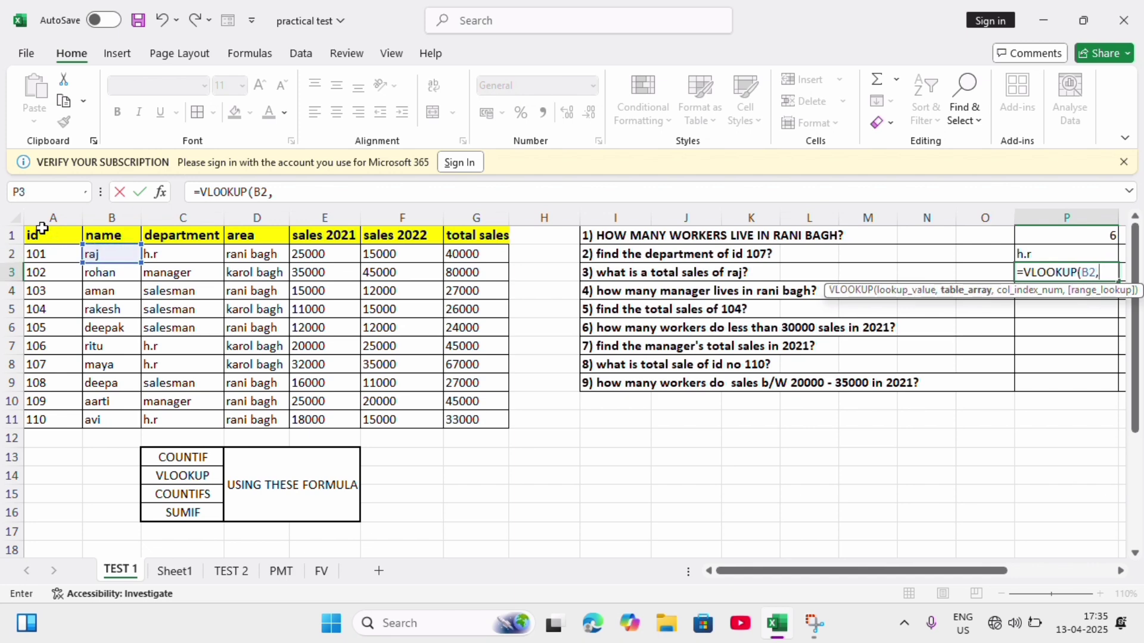
drag(42, 235, 484, 414)
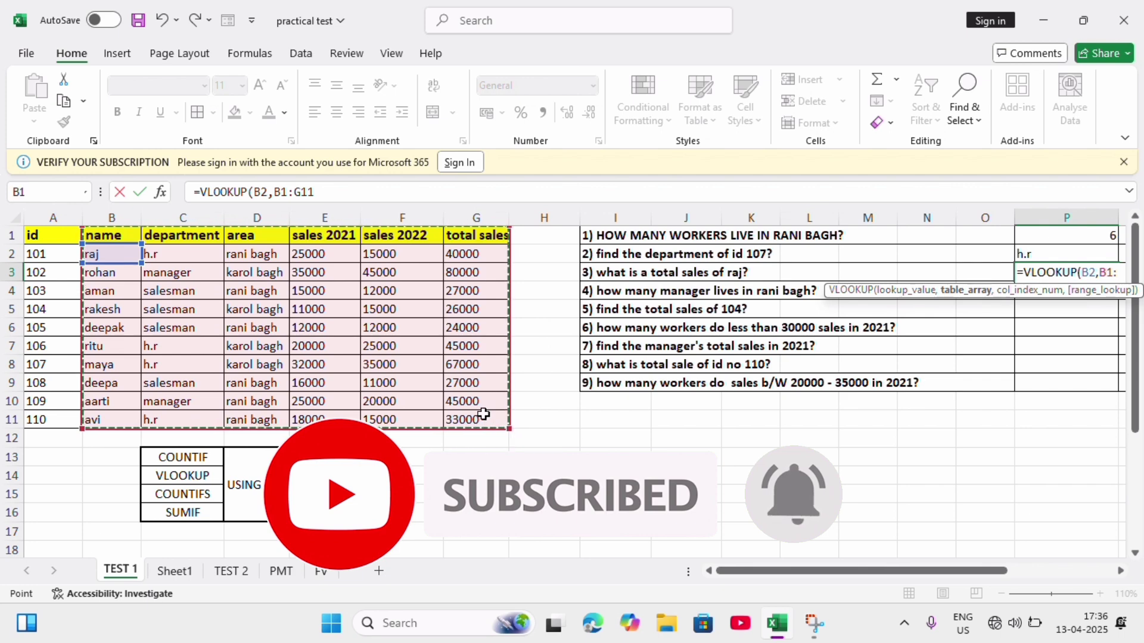
text(,)
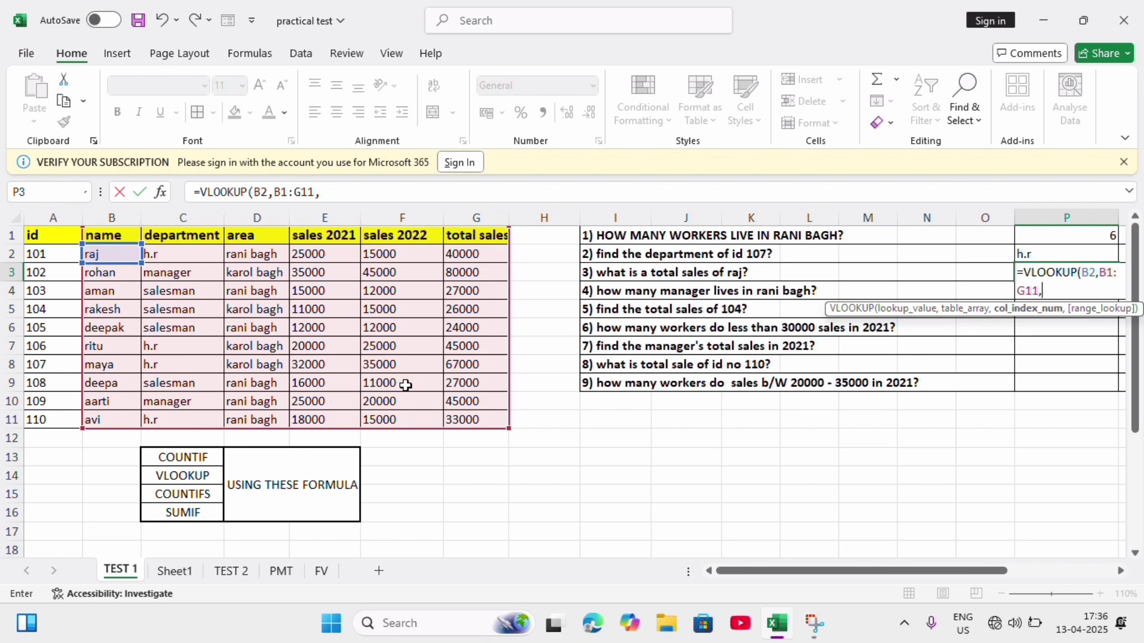
text(6,0)
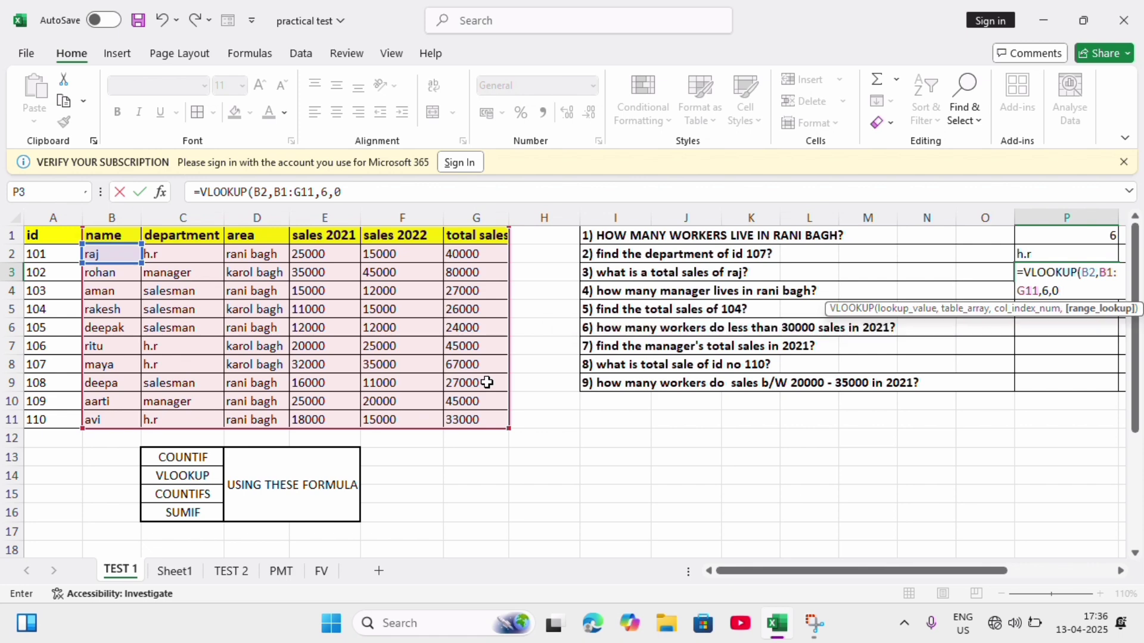
text())
key(Return)
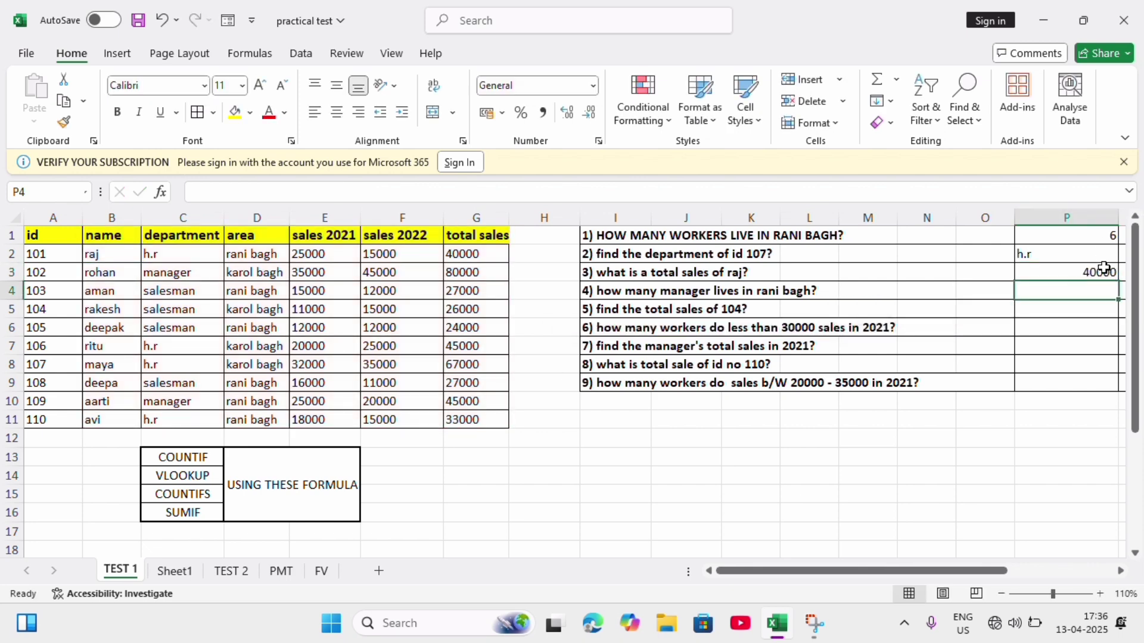
Step: Count the managers living in rani bagh in cell P4 with the formula =COUNTIFS(C1:C11,C10,D1:D11,D2)
double_click(1023, 291)
text(=)
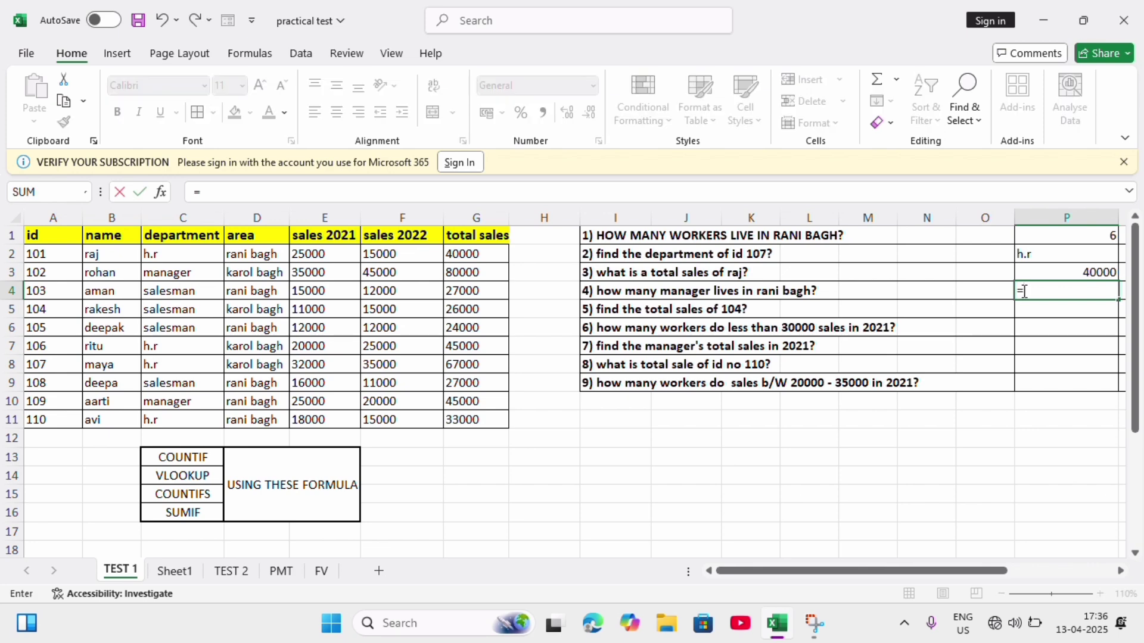
text(coun)
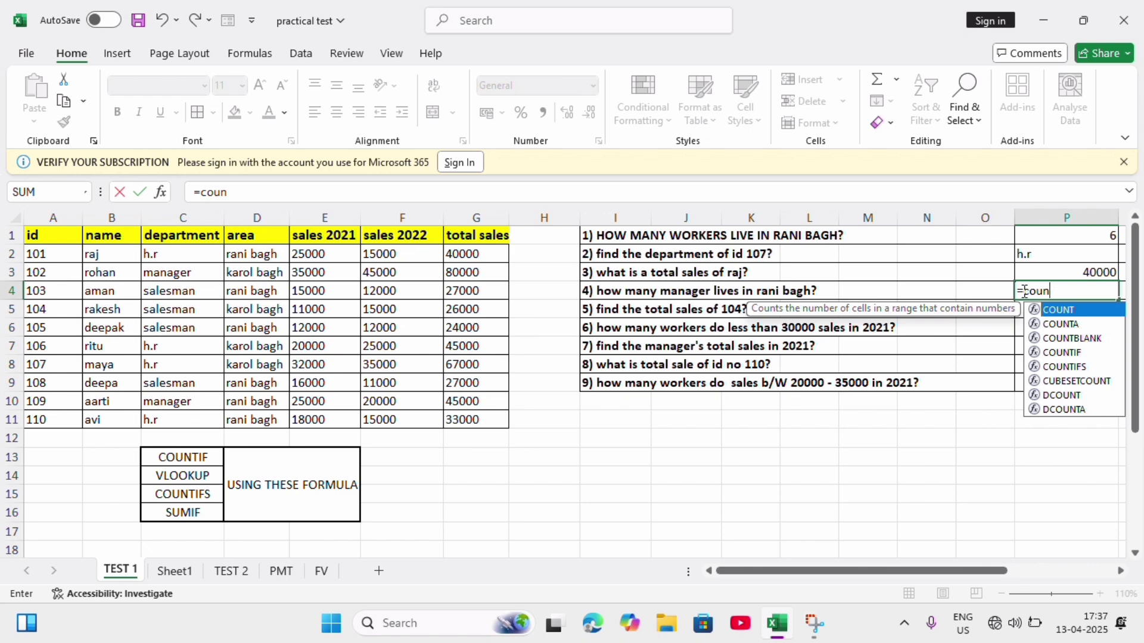
text(tif)
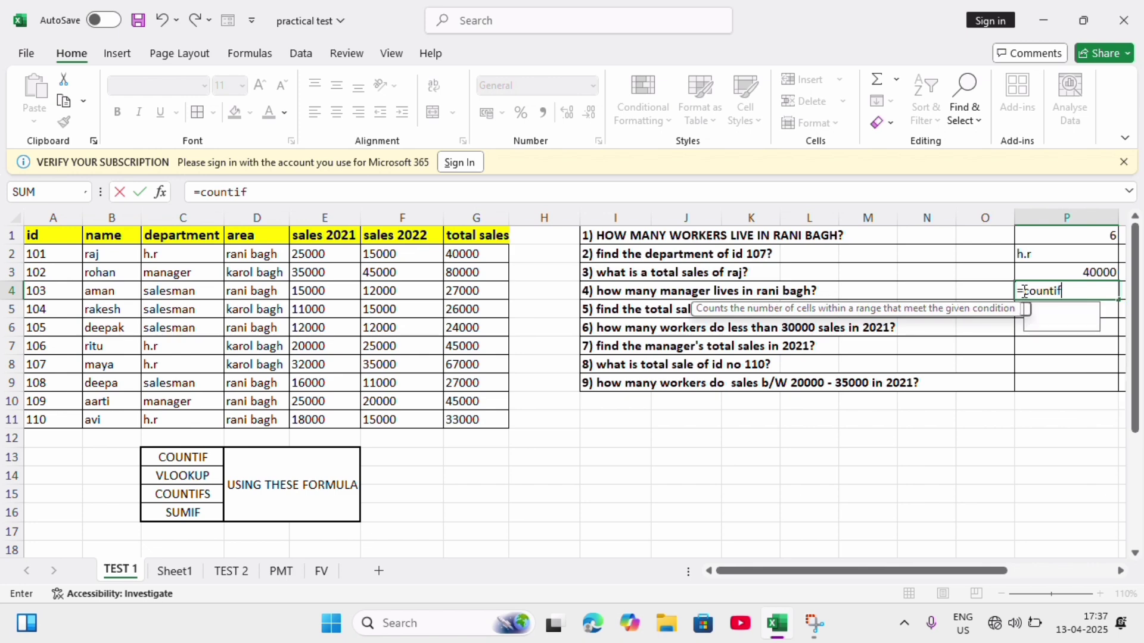
text(s)
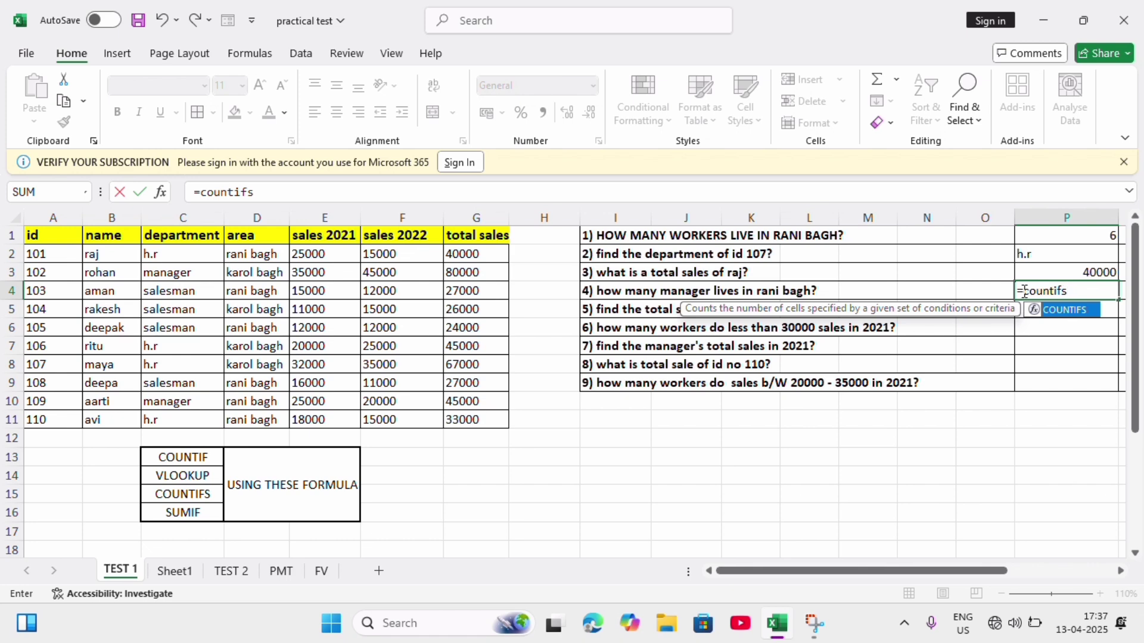
key(Tab)
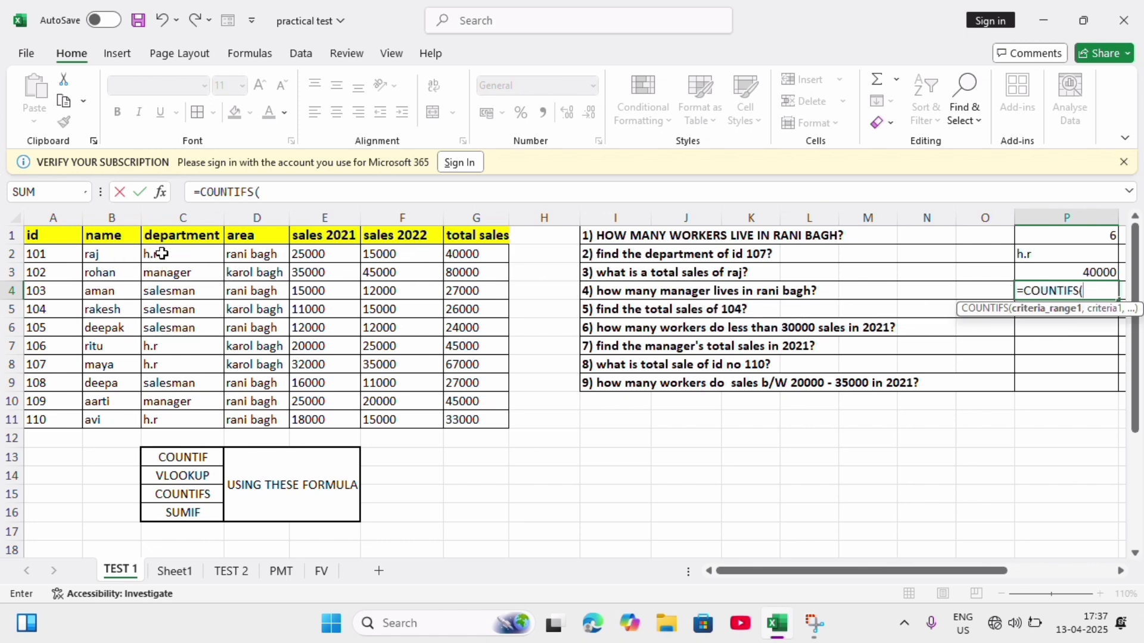
drag(173, 235, 191, 421)
text(,)
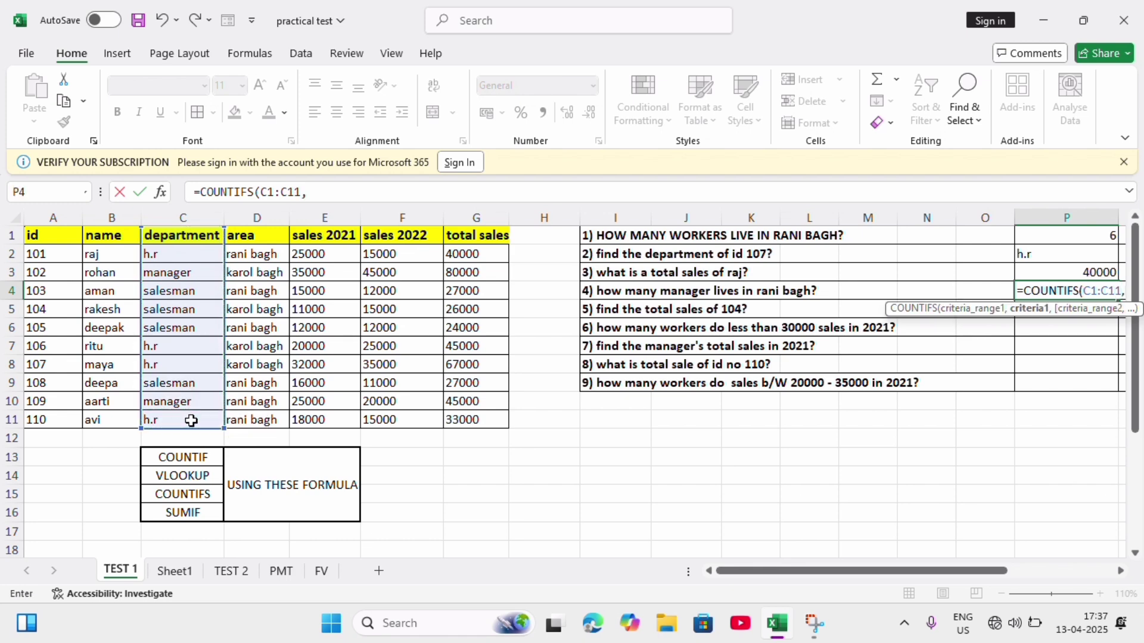
click(170, 404)
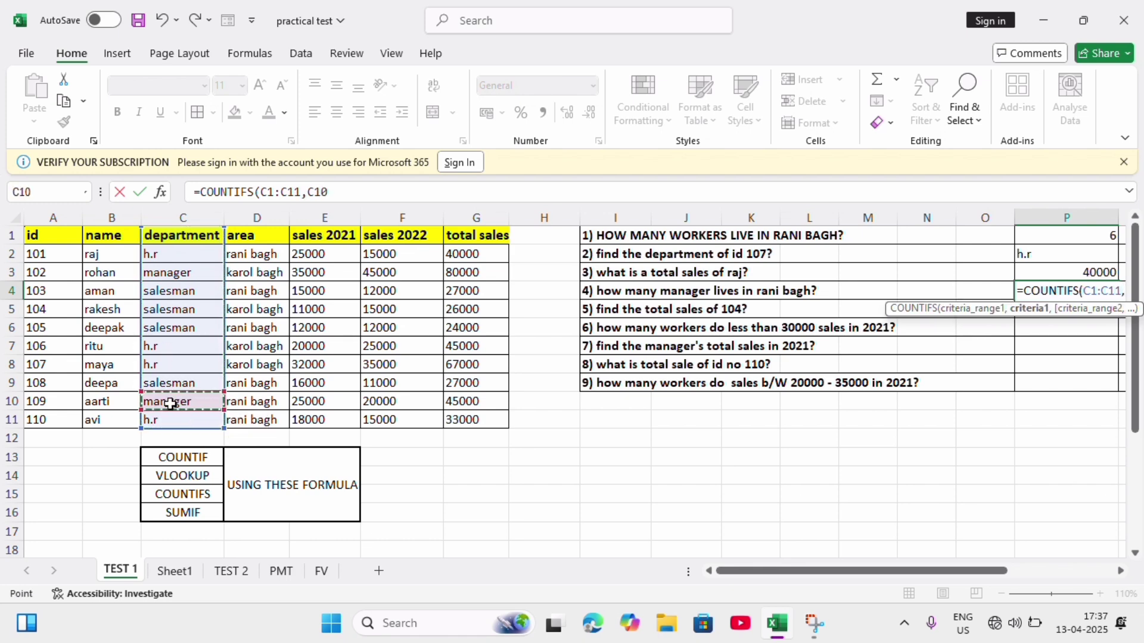
text(,)
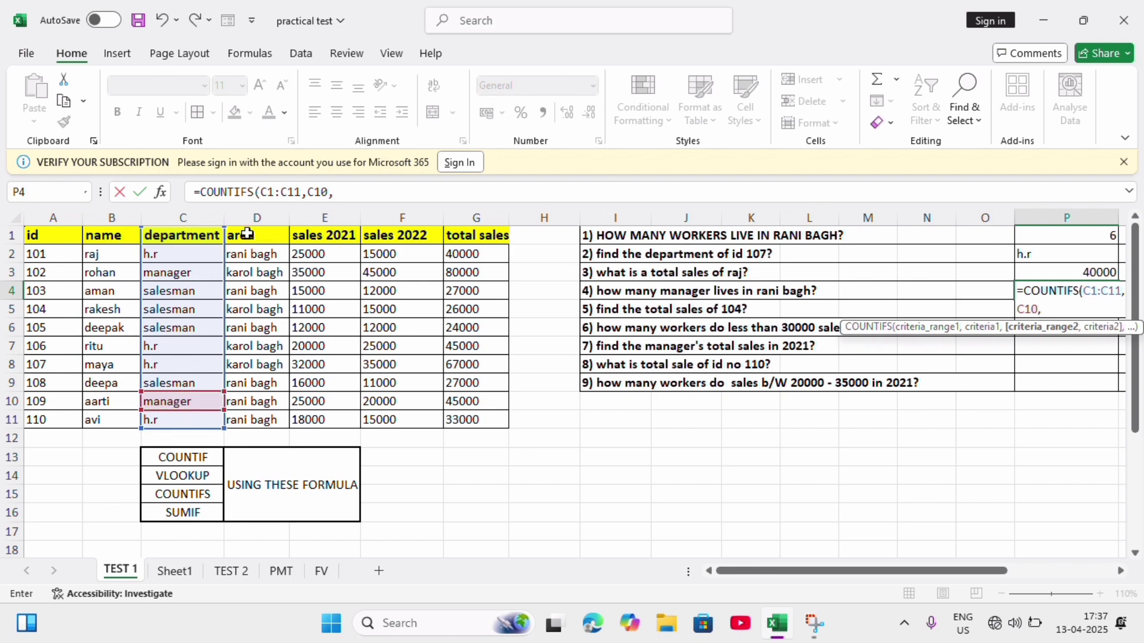
drag(247, 234, 249, 420)
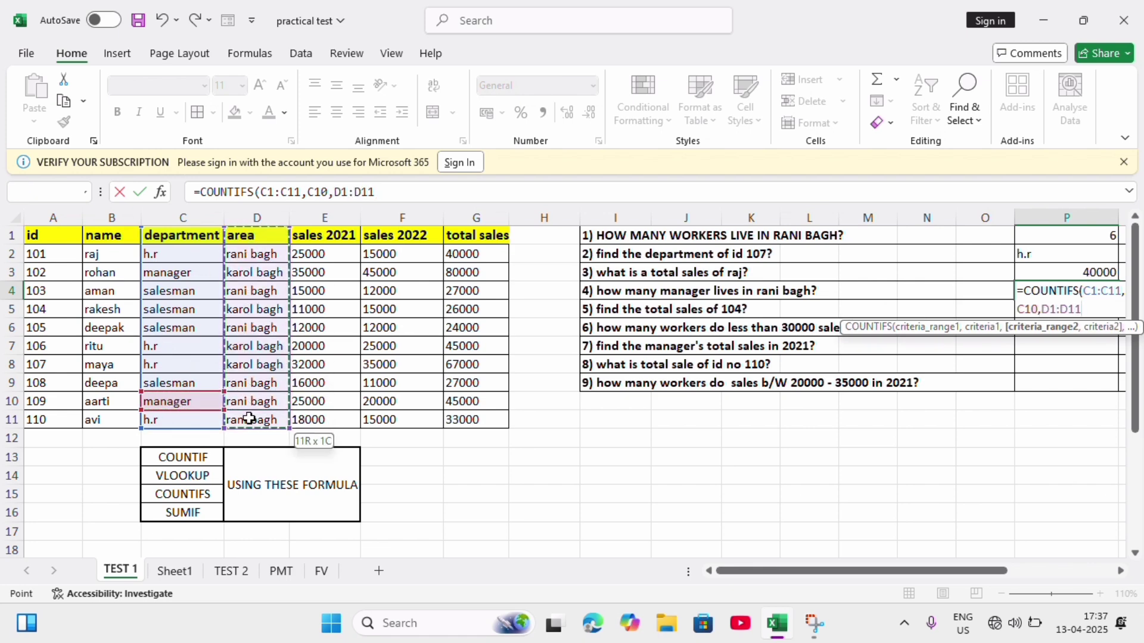
text(,)
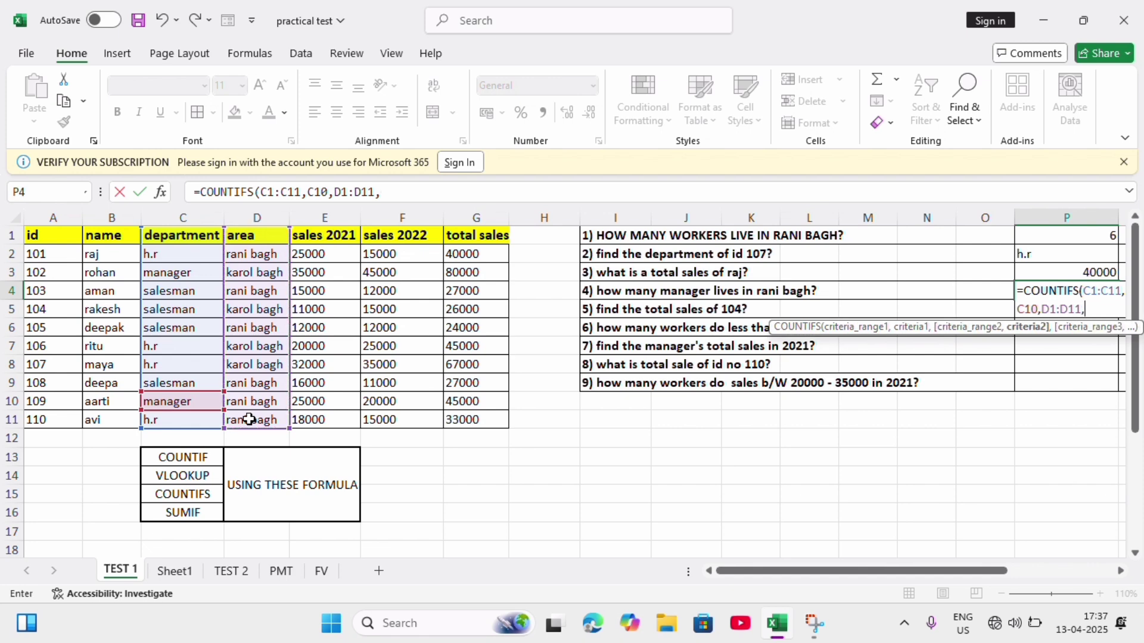
click(241, 256)
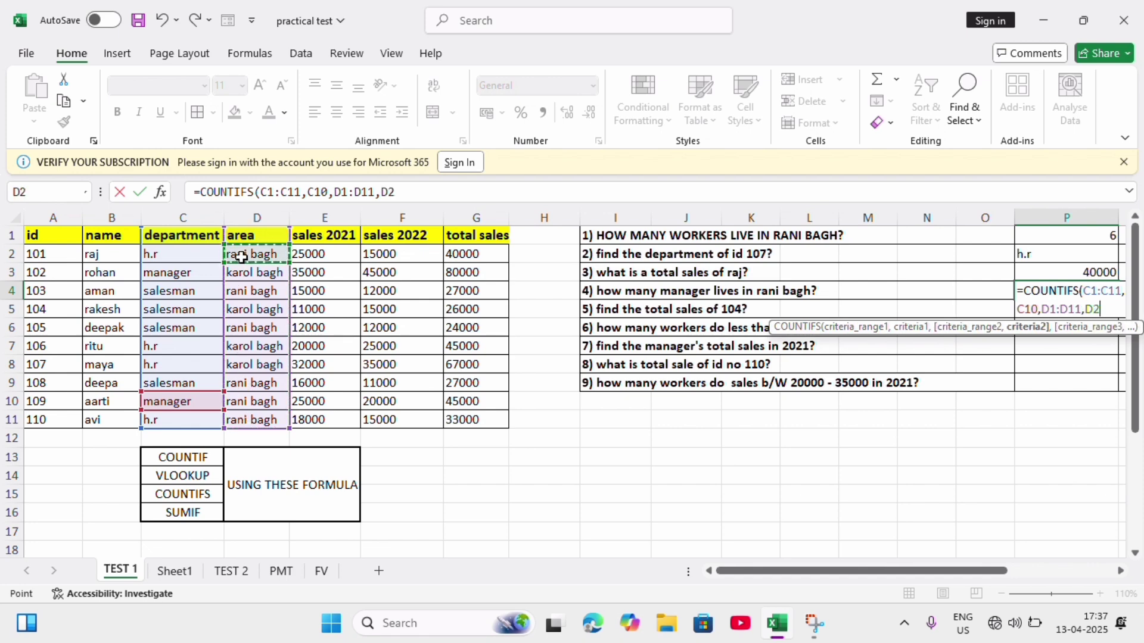
text())
key(Return)
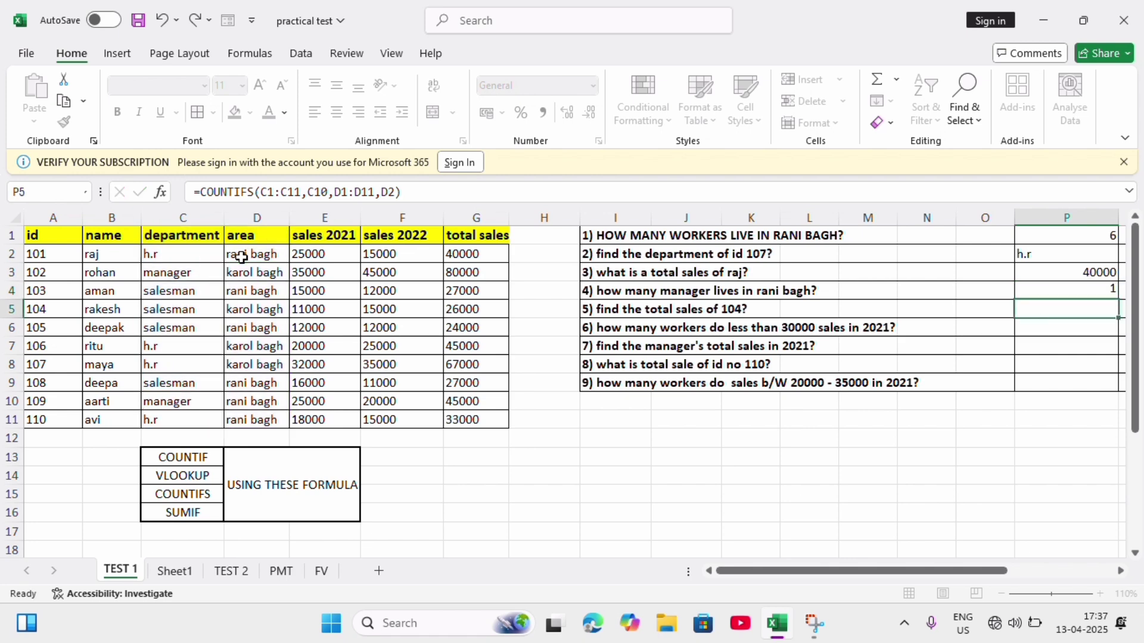
click(1056, 293)
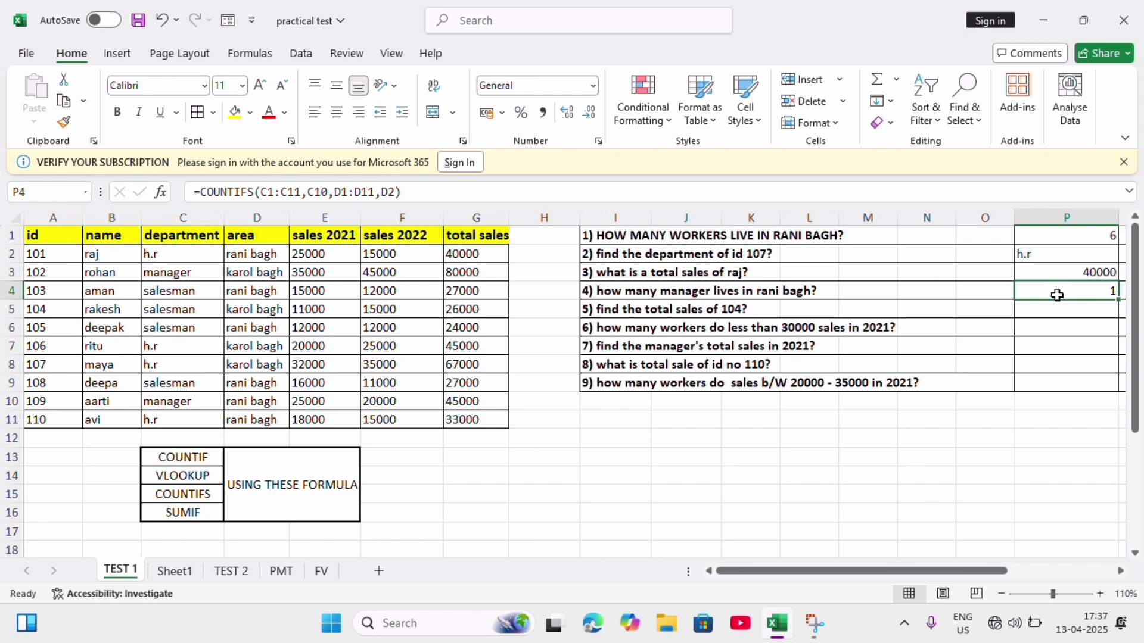
Step: Look up the total sales of id 104 in cell P5 with the formula =VLOOKUP(A5,A1:G11,7,0)
click(1057, 310)
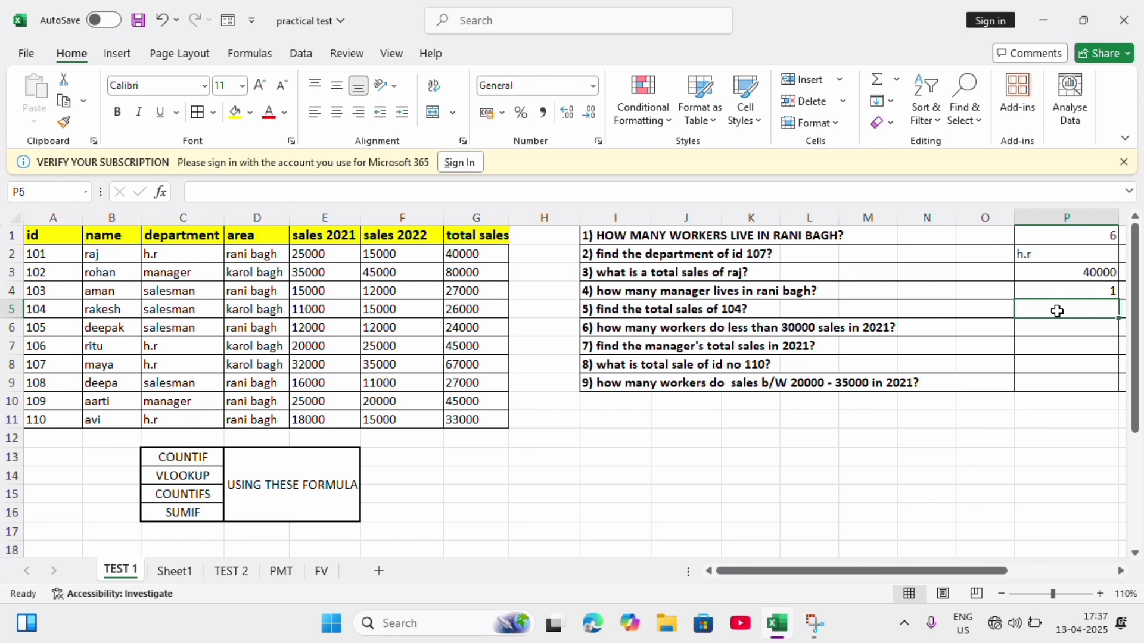
text(=vlook)
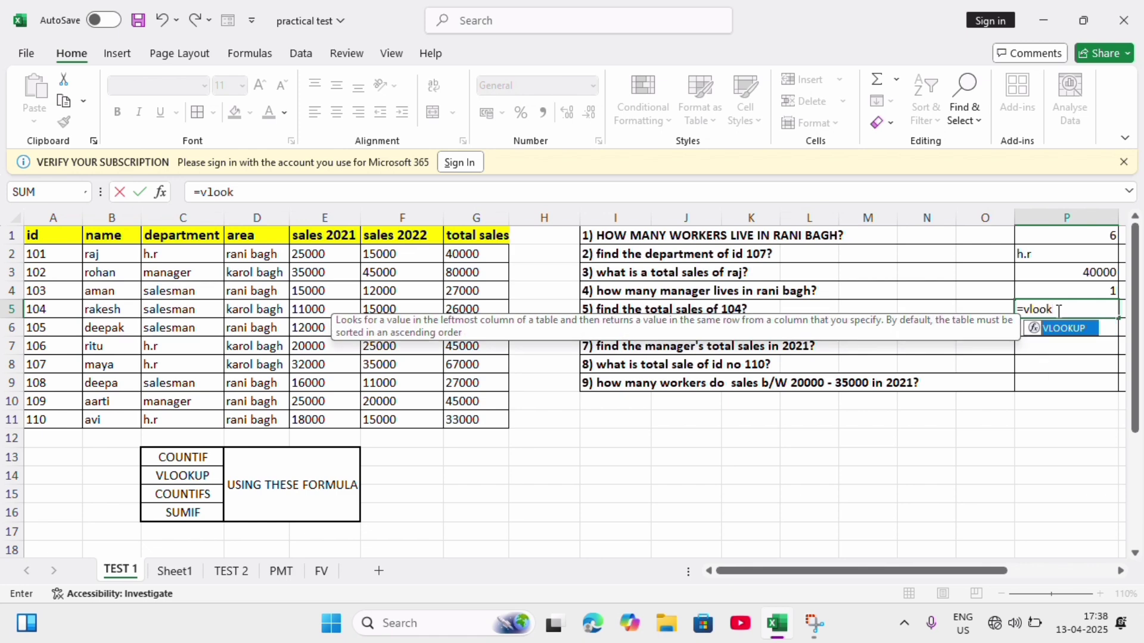
key(Tab)
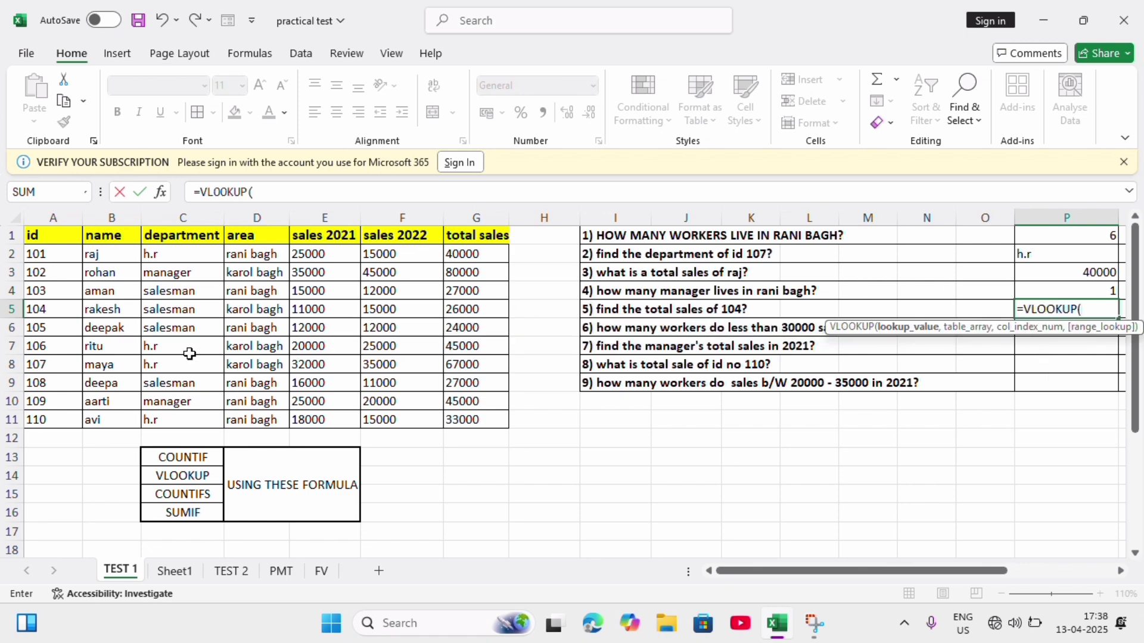
click(49, 314)
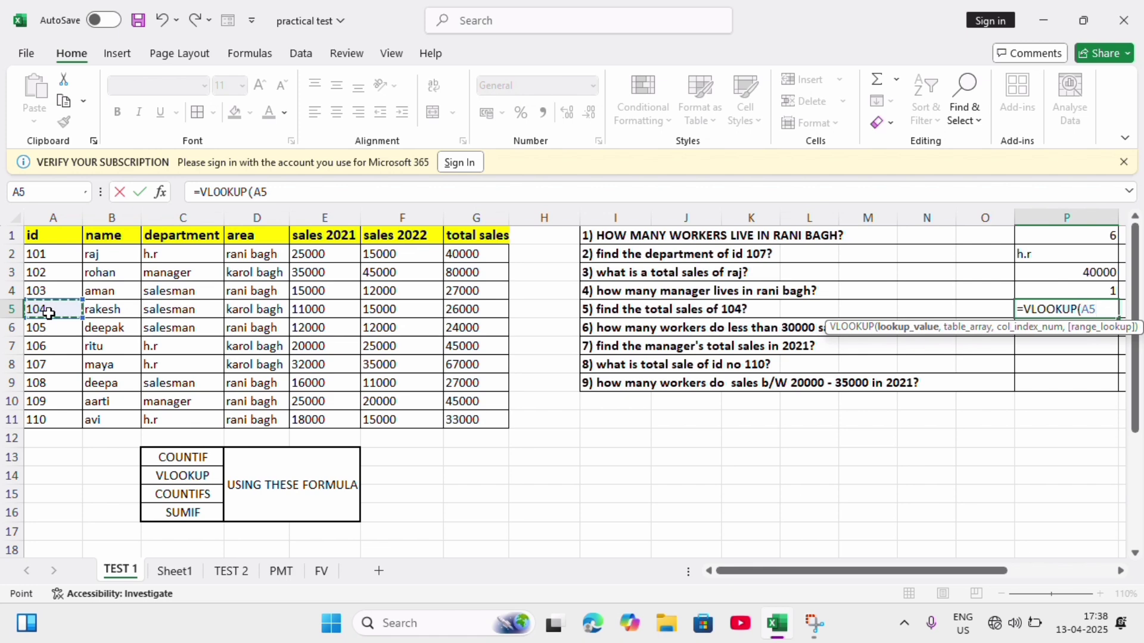
text(,)
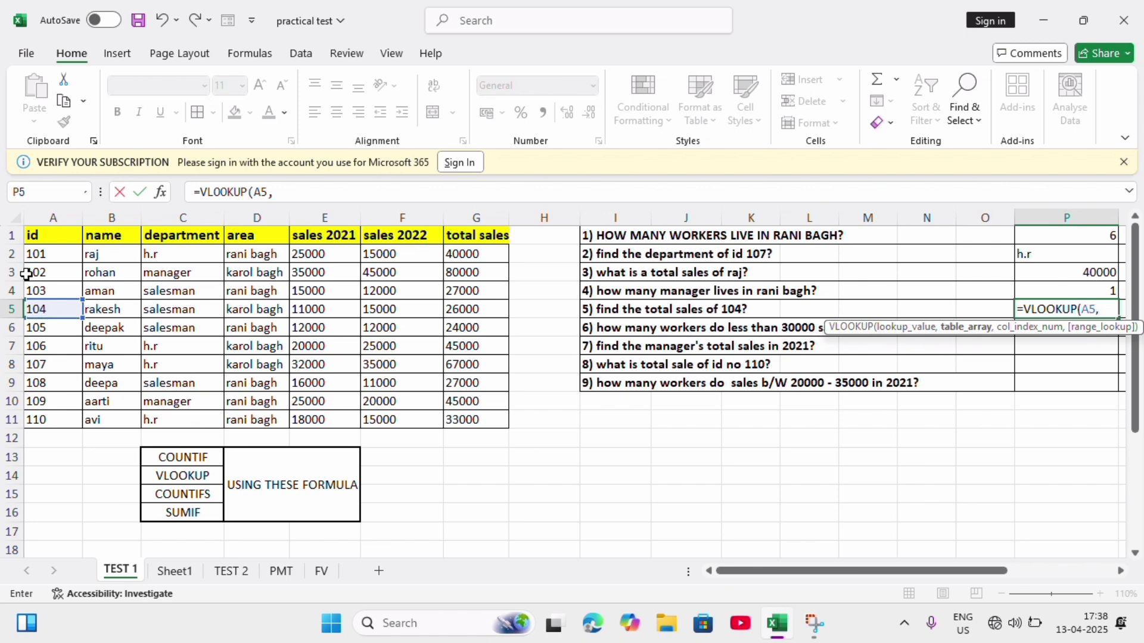
click(76, 237)
drag(76, 237, 470, 420)
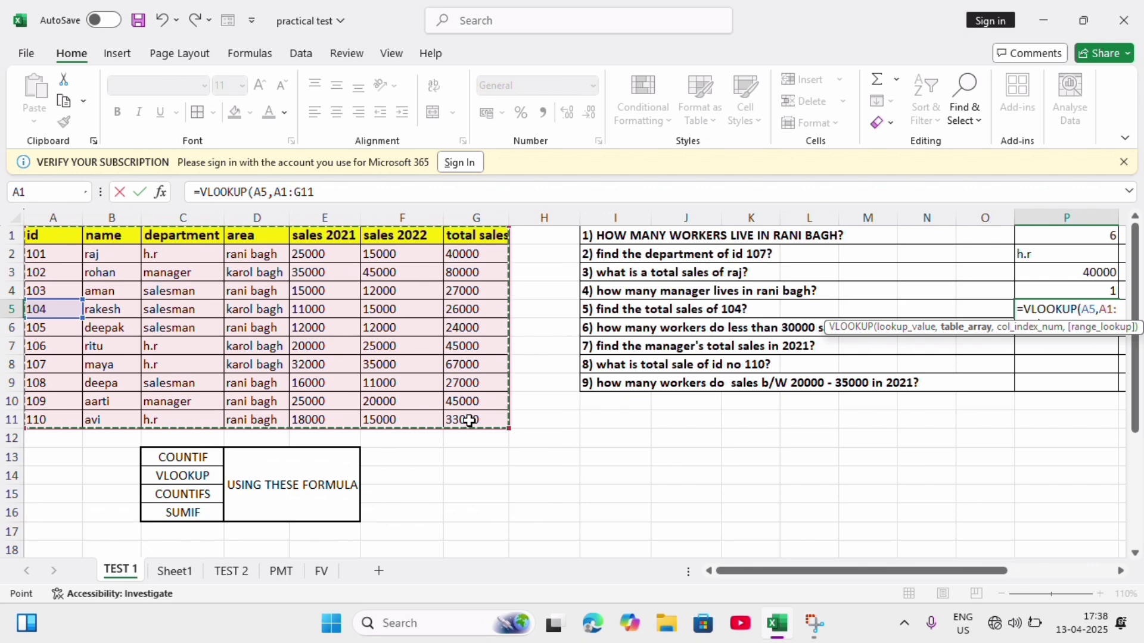
text(,)
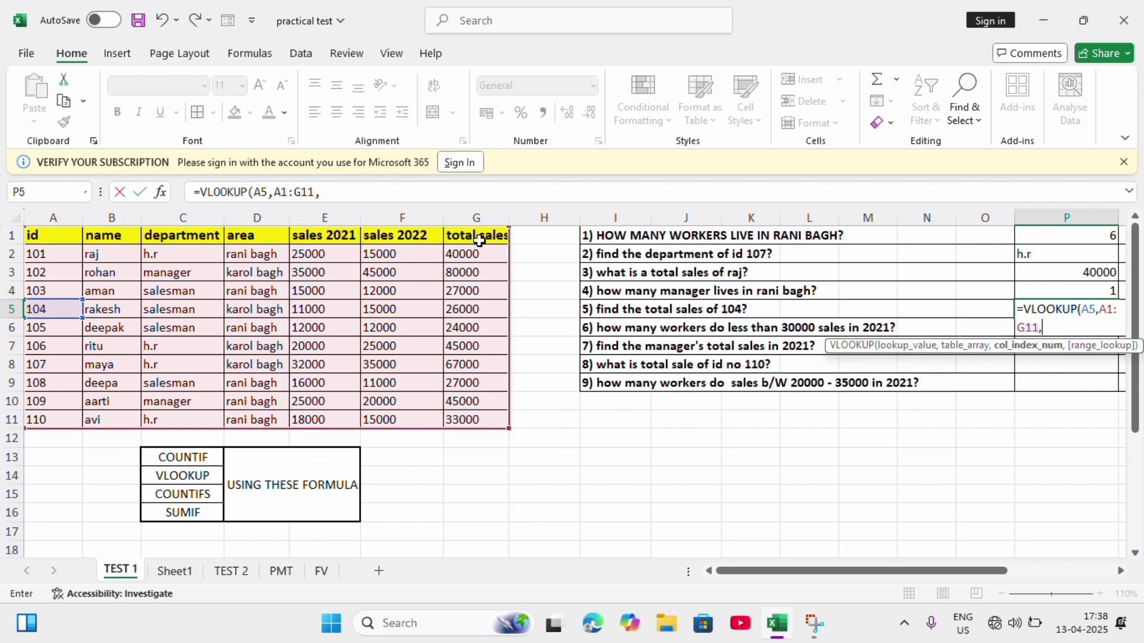
text(7,0)
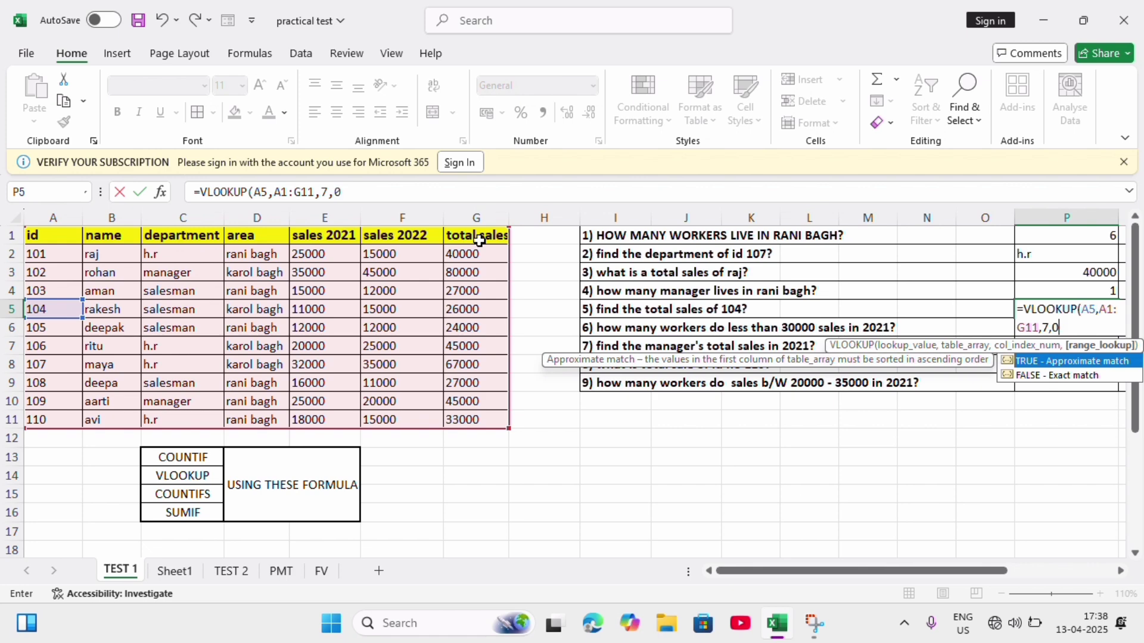
text())
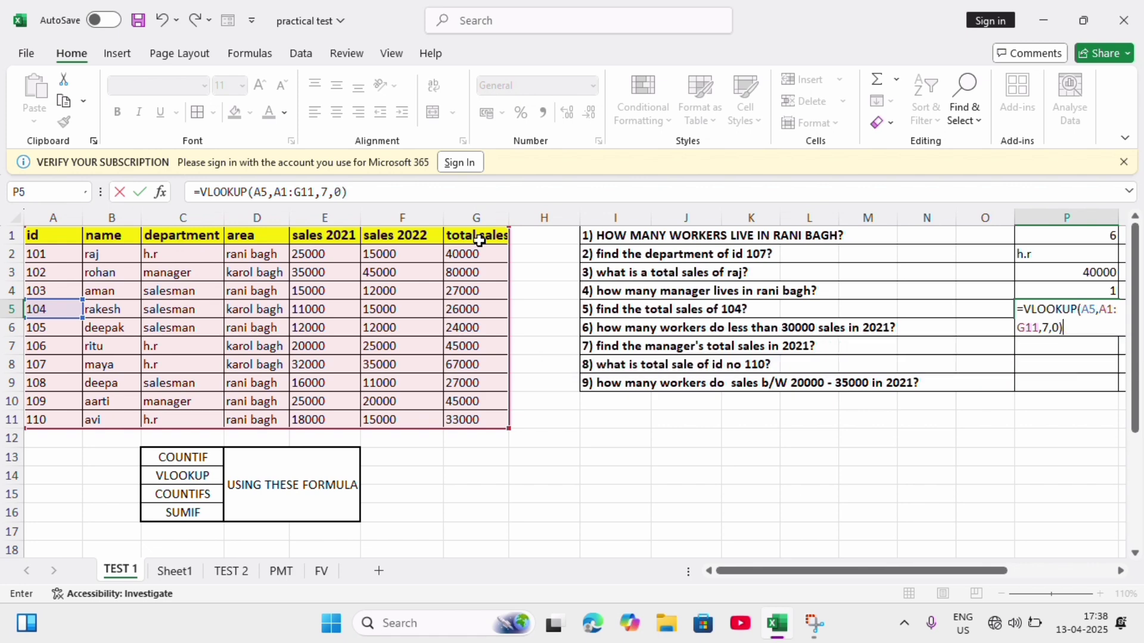
key(Return)
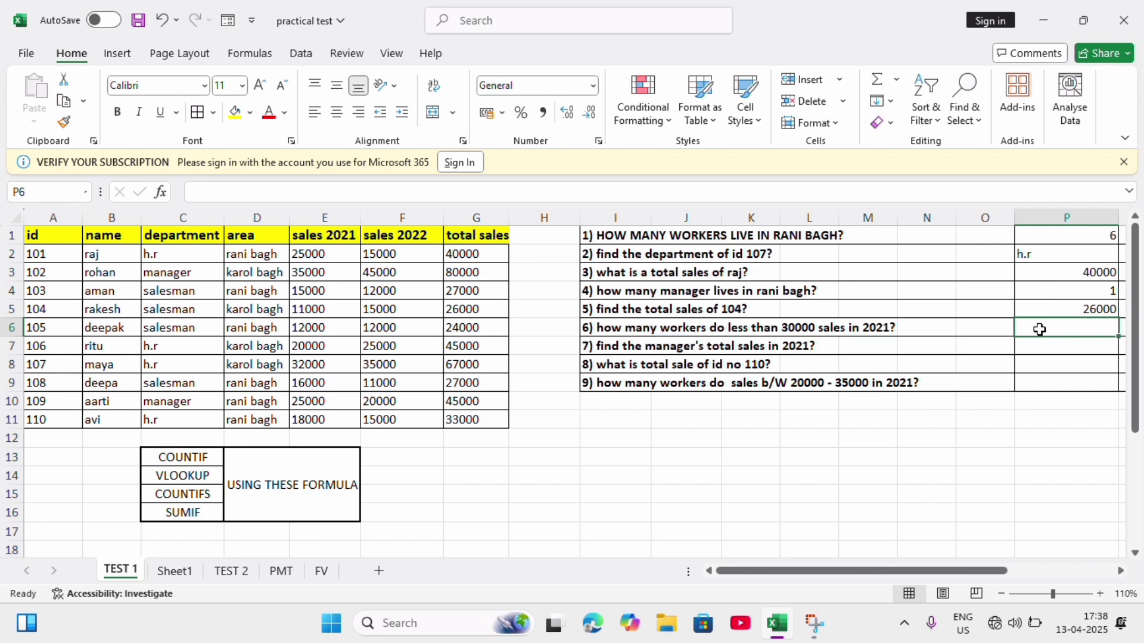
Step: Enter the criterion <30000 in cell P6 for the question about workers' 2021 sales
double_click(1040, 330)
text(3)
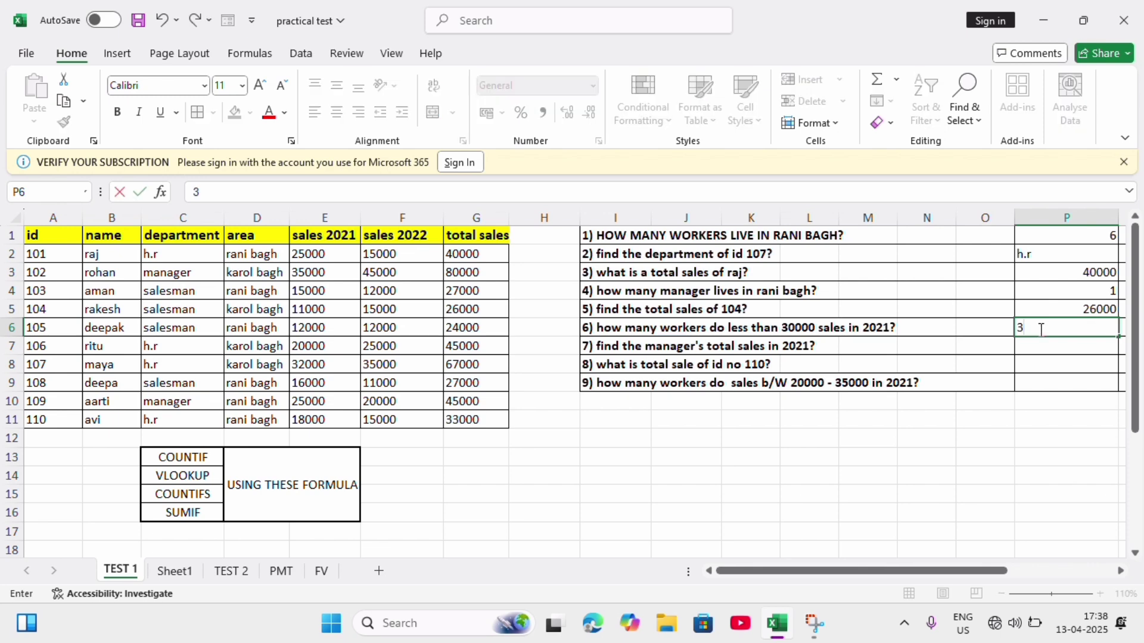
text(00000)
key(ctrl+Return)
click(1033, 434)
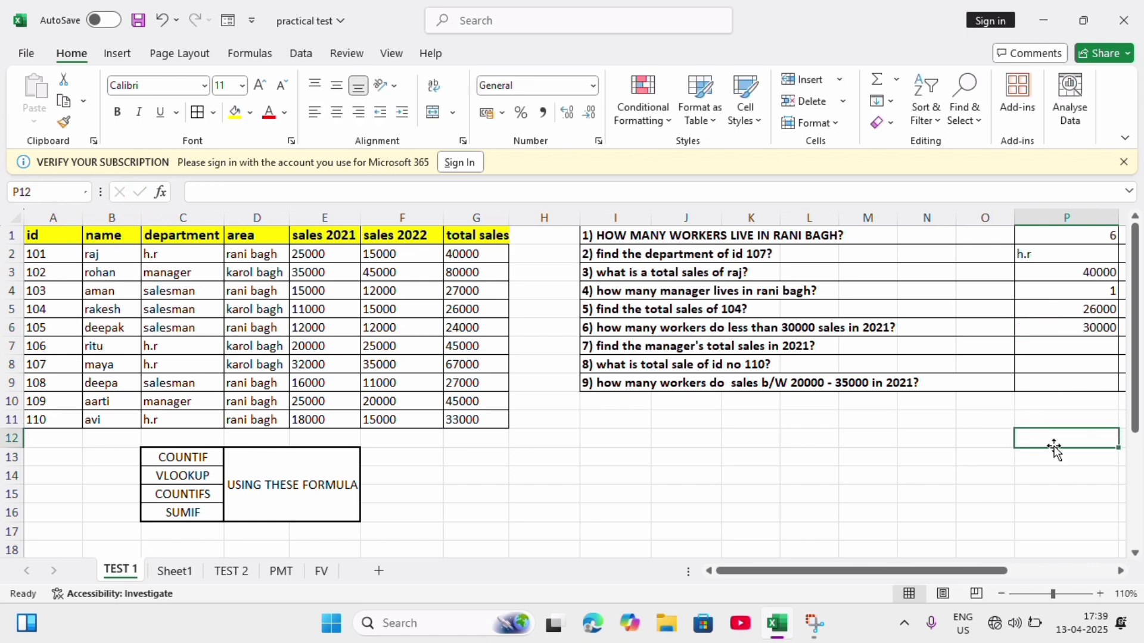
click(1120, 570)
click(1120, 572)
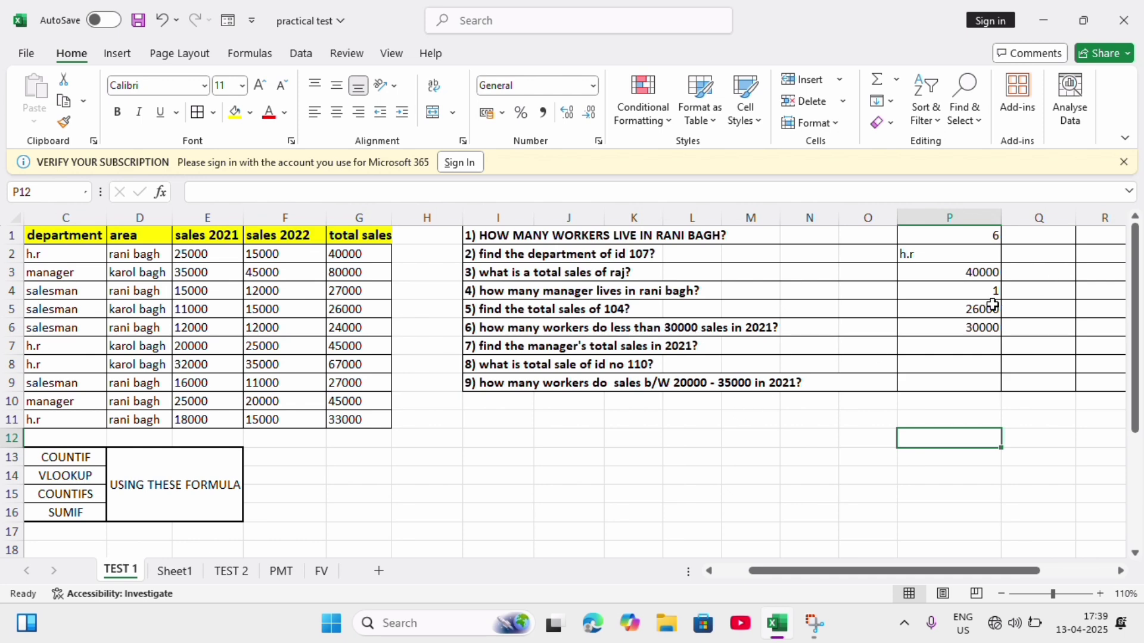
double_click(934, 330)
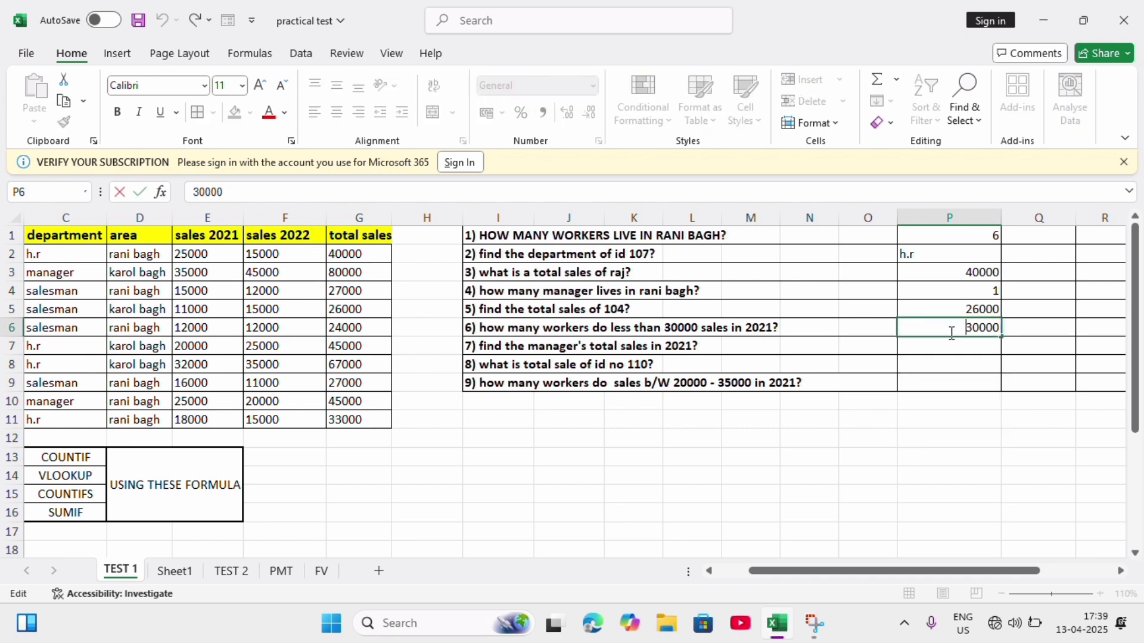
text(<)
click(969, 439)
Step: Count the workers matching the criterion in P6 for 2021 sales in cell Q6 with the formula =COUNTIF(E1:E11,P6)
click(1023, 333)
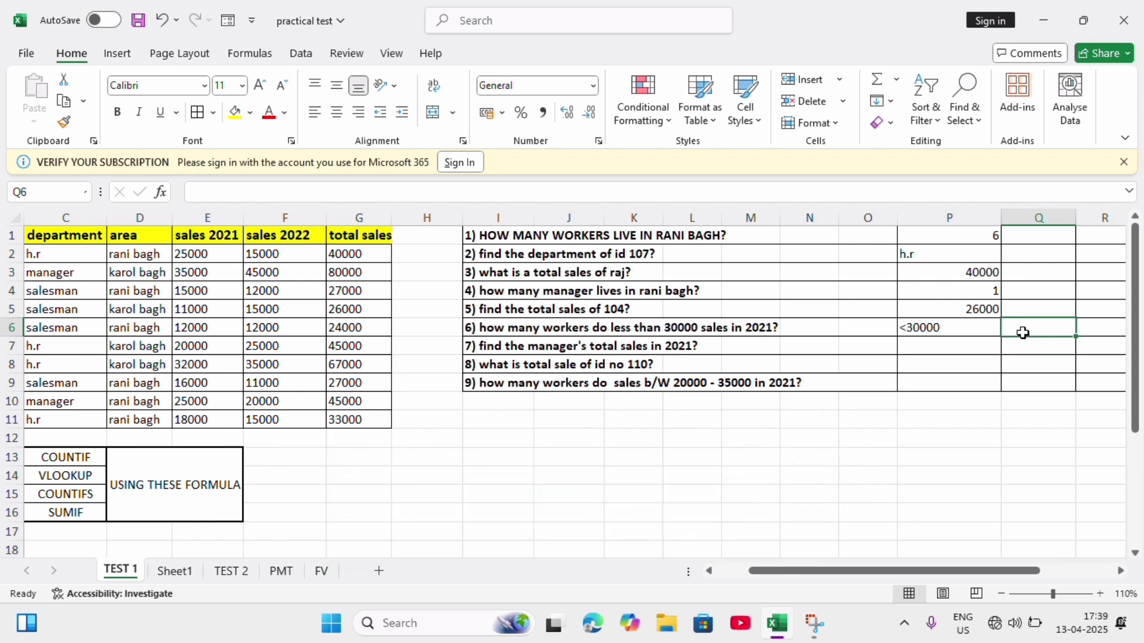
double_click(1023, 333)
text(=)
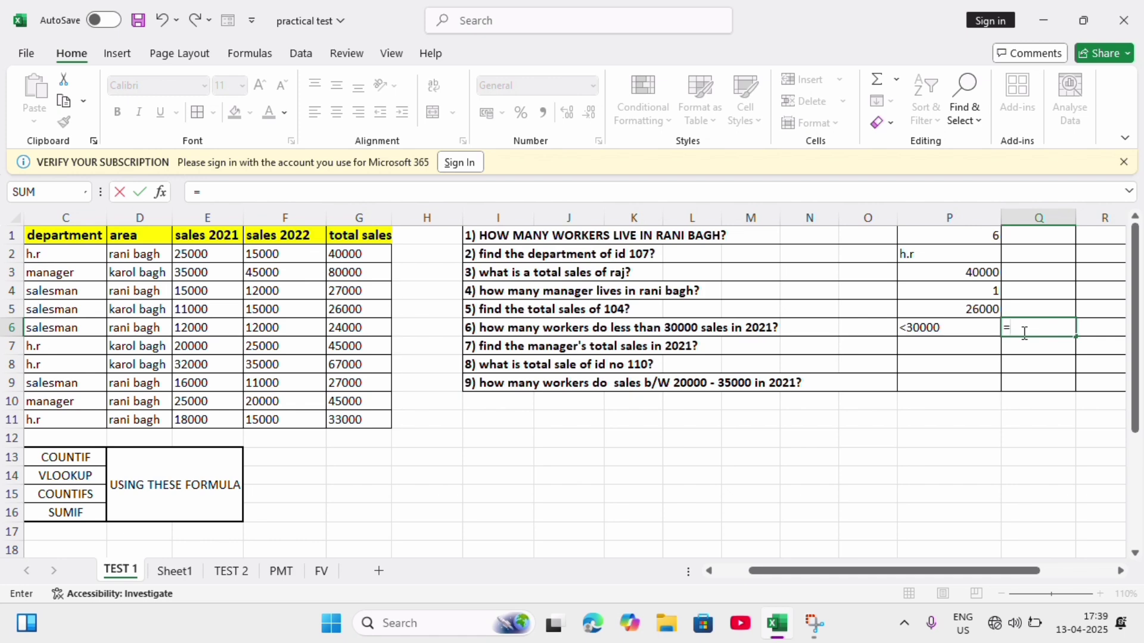
text(cou)
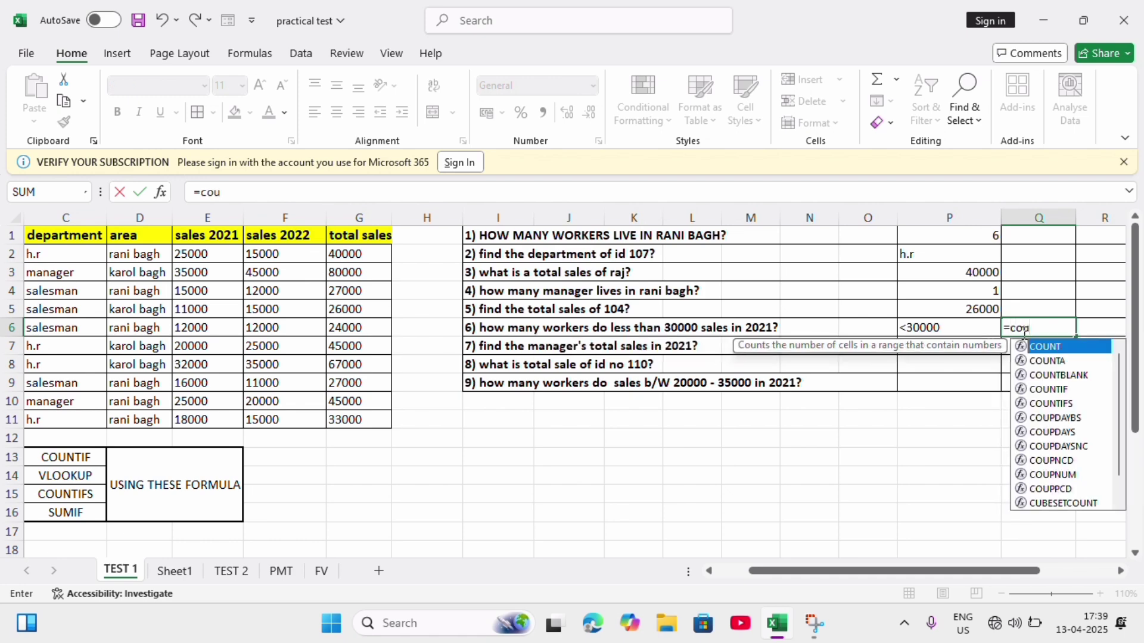
text(ni)
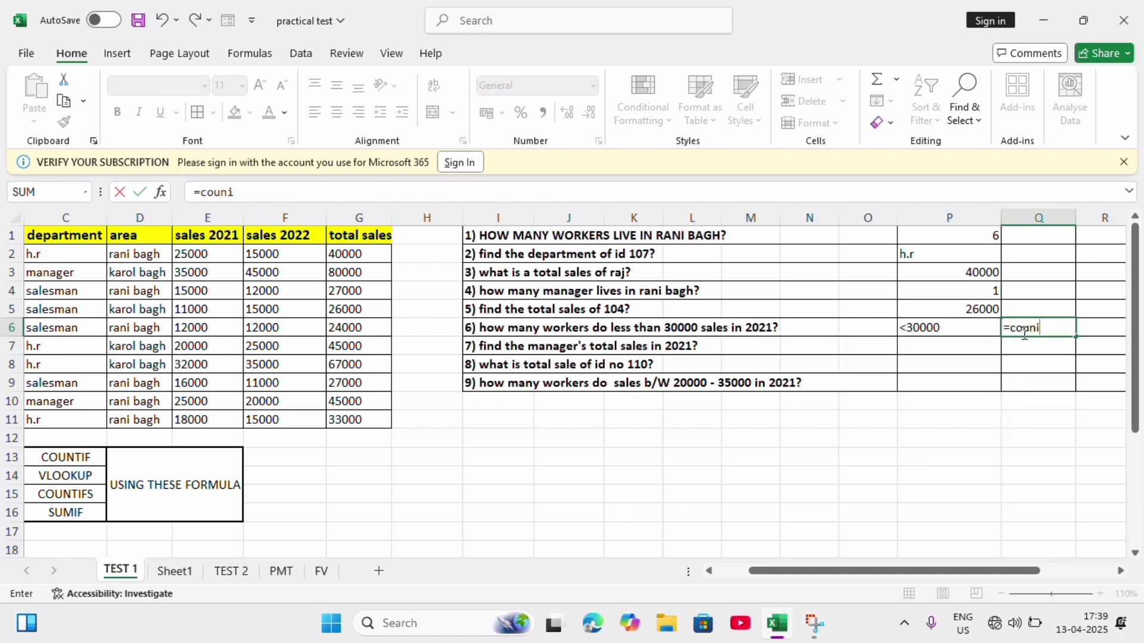
key(BackSpace)
text(t)
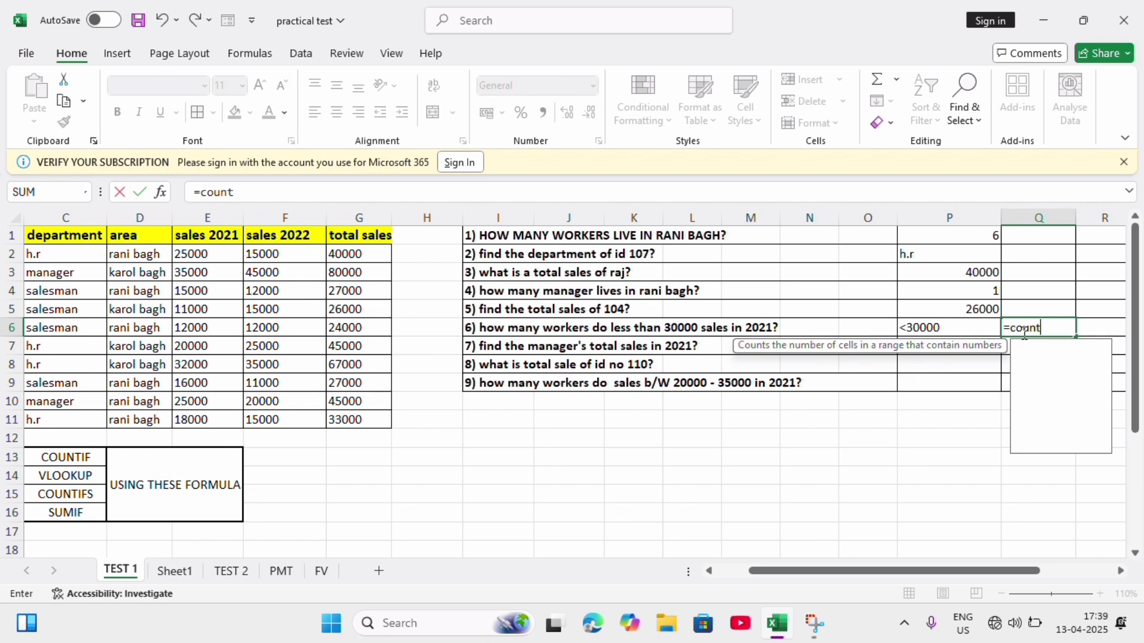
text(if)
key(Tab)
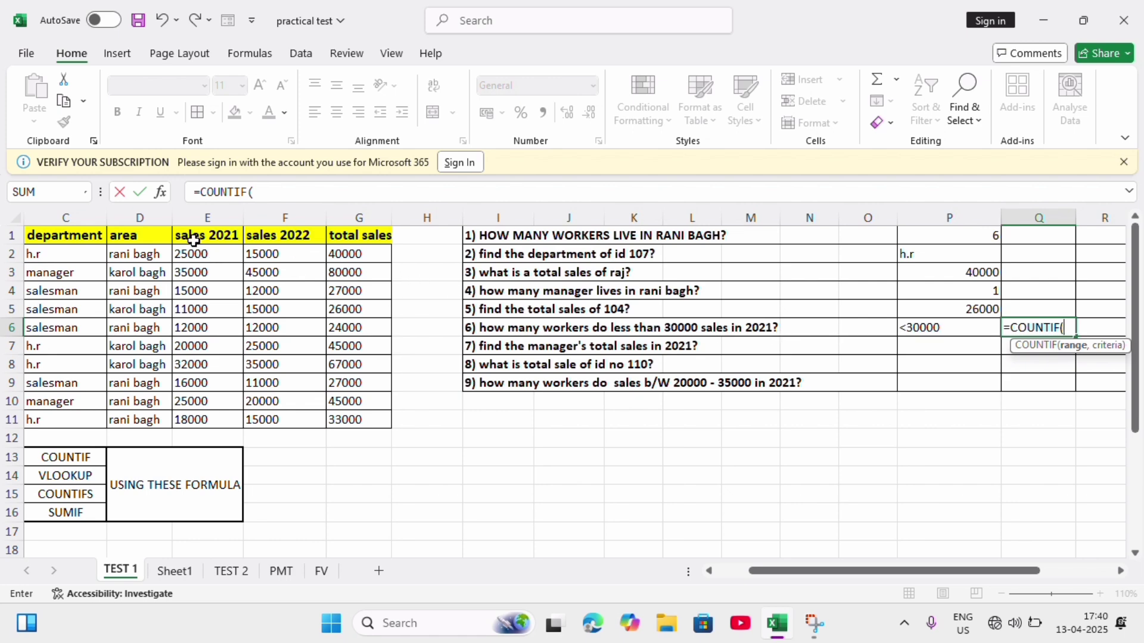
drag(189, 233, 212, 417)
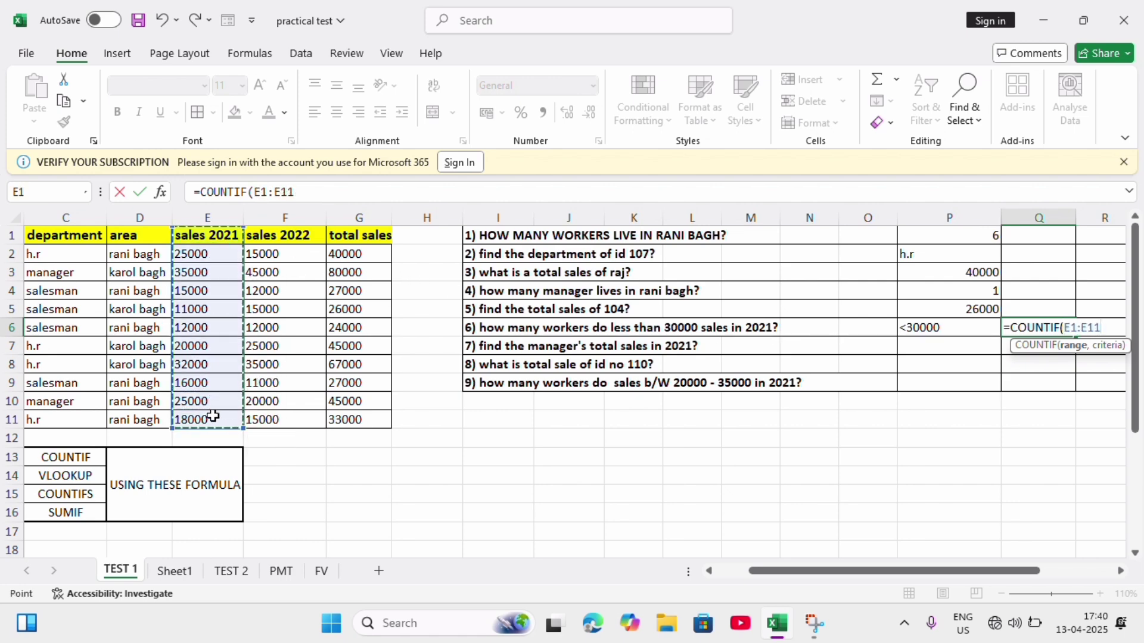
text(,)
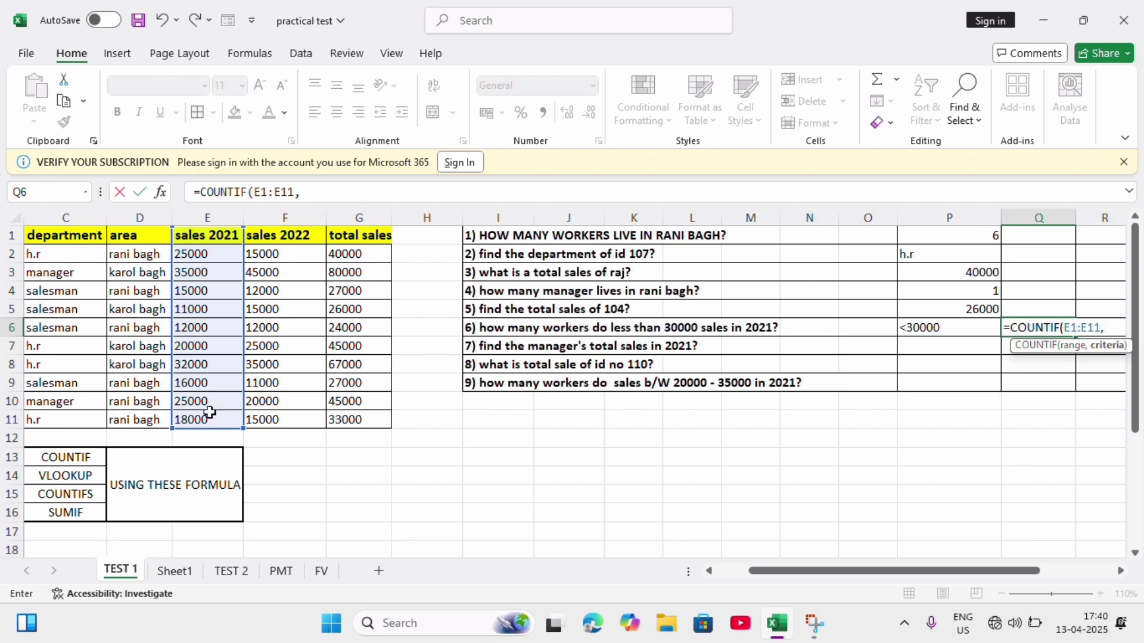
click(920, 332)
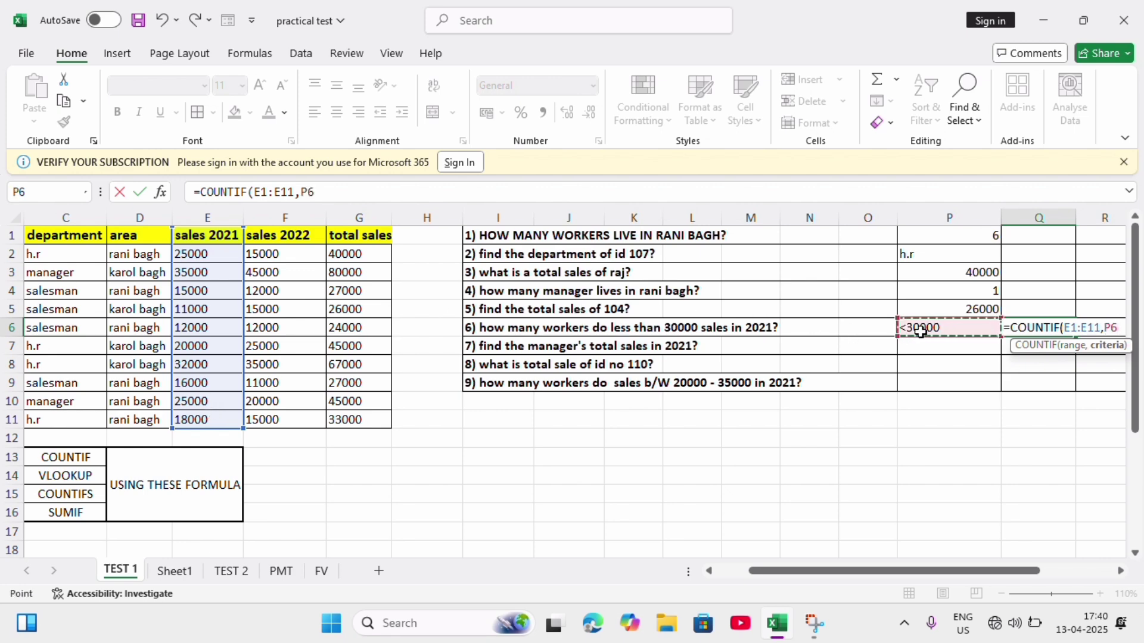
text())
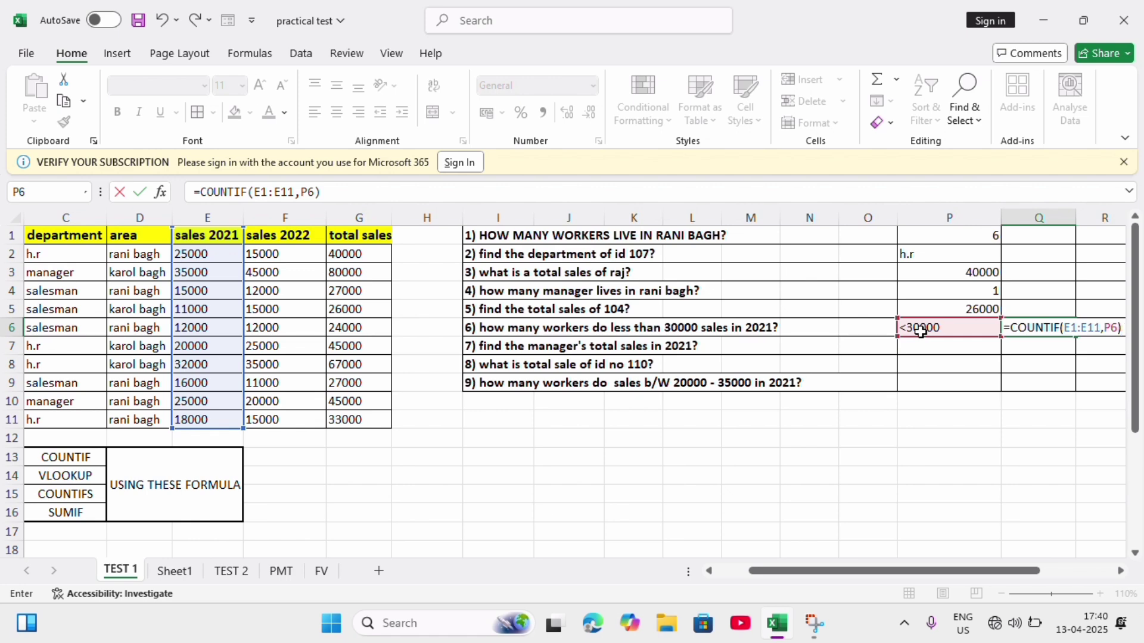
key(Return)
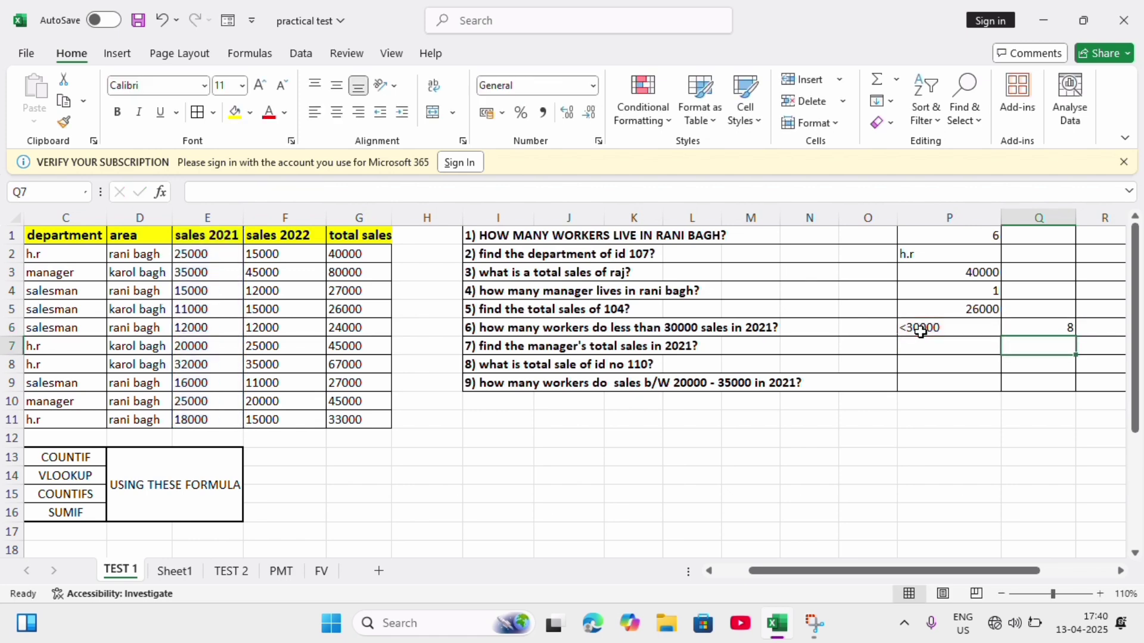
click(1046, 327)
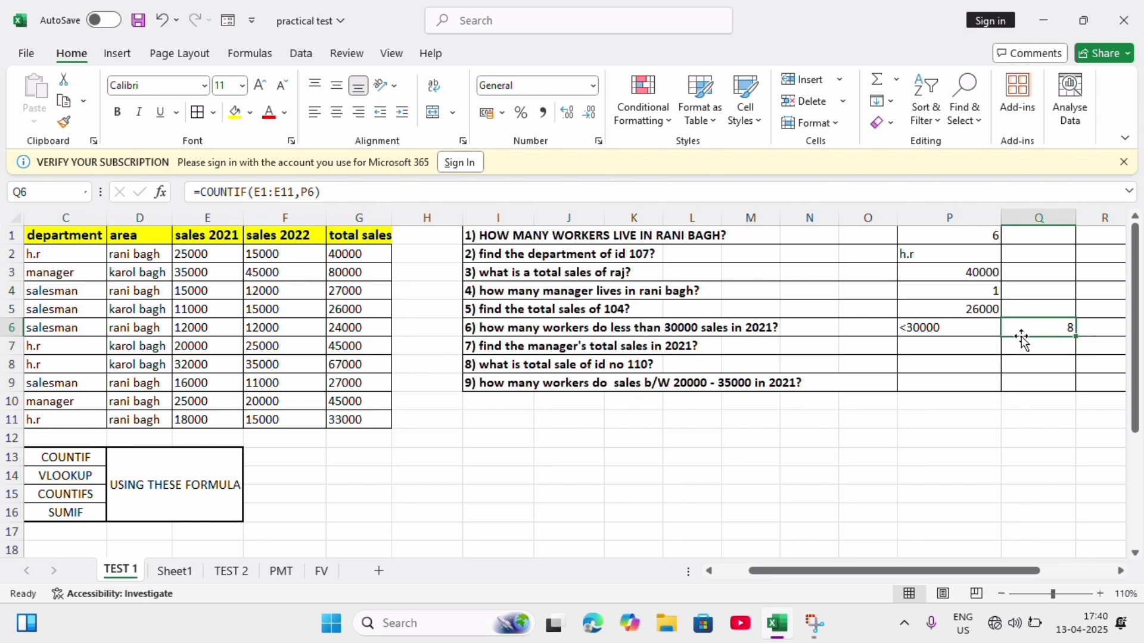
Step: Enter the formula =SUMIF(C1:C11,E1:E11) in cell P7 for the question about the manager's total sales in 2021
click(921, 345)
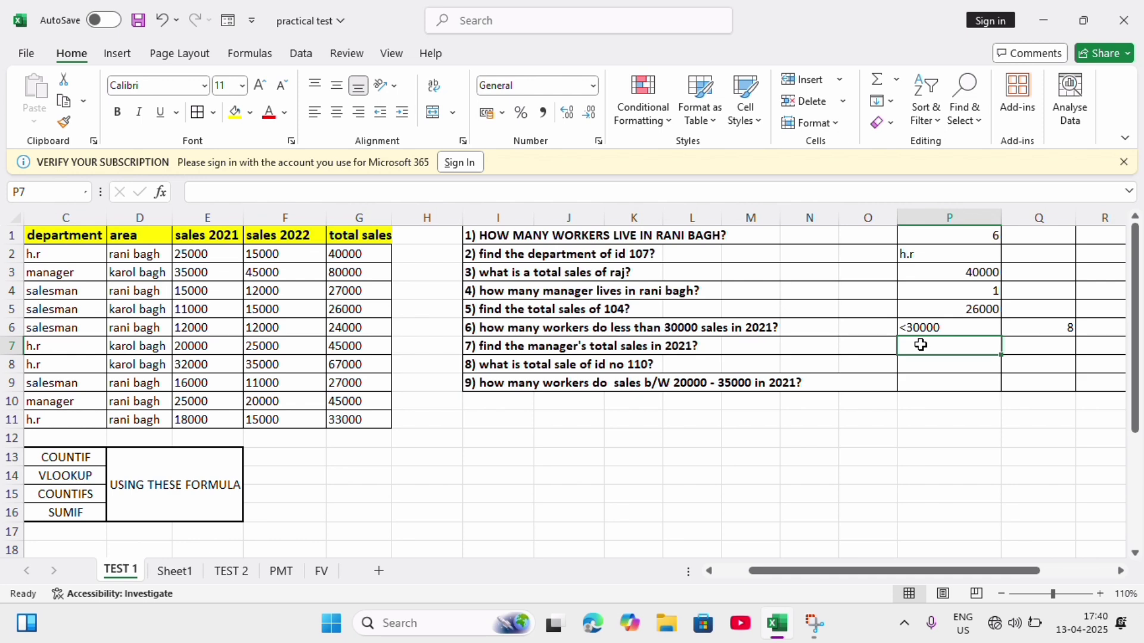
text(=)
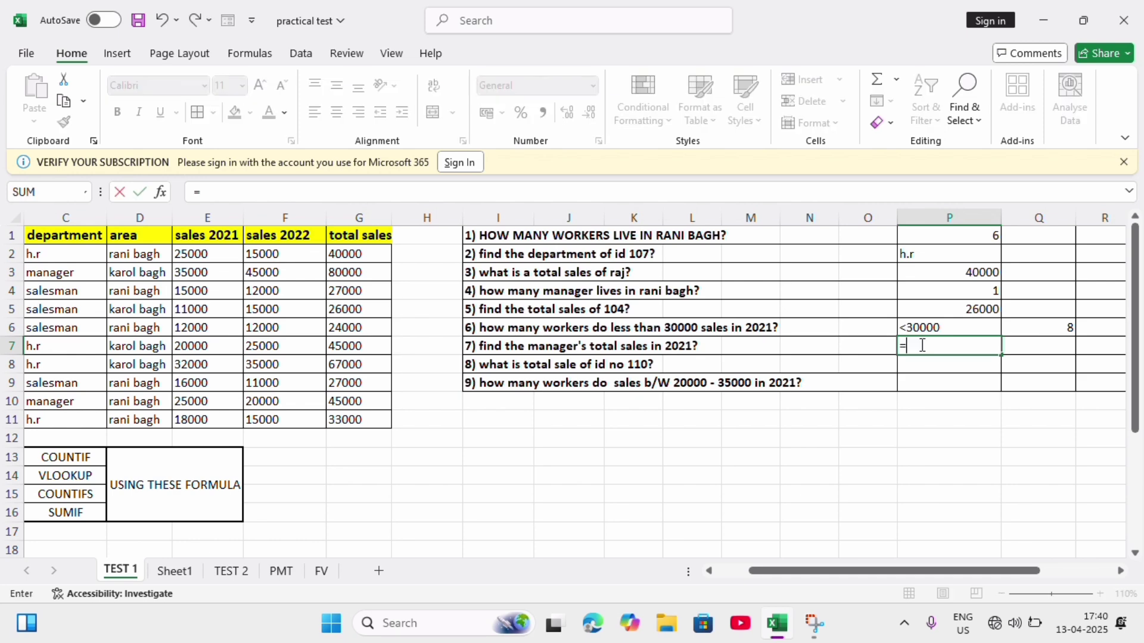
text(su)
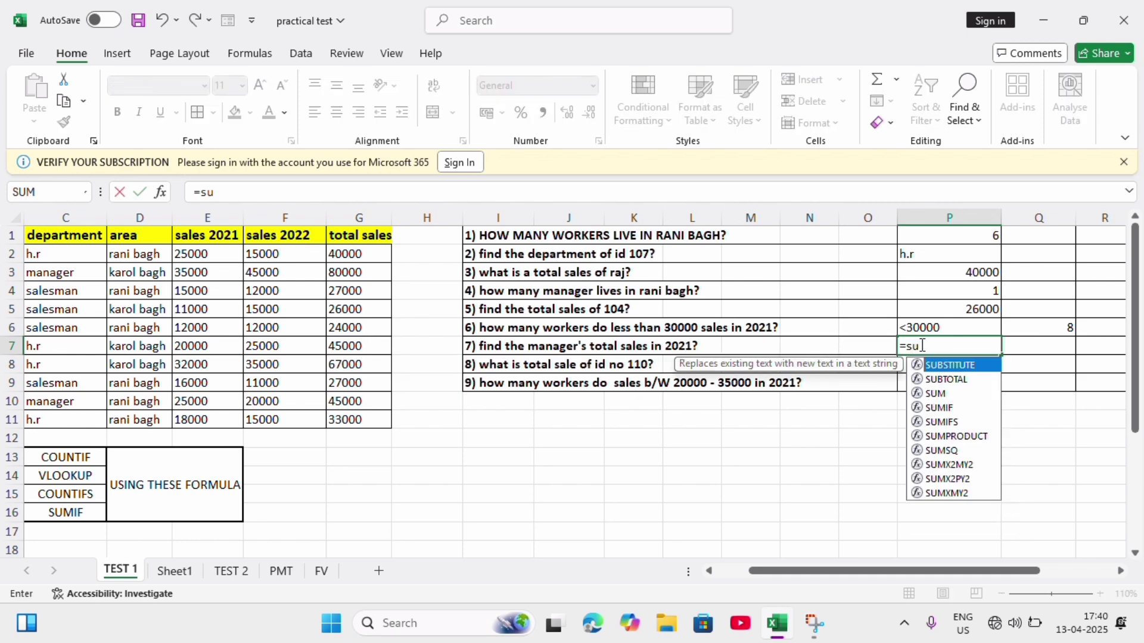
text(mif)
key(Tab)
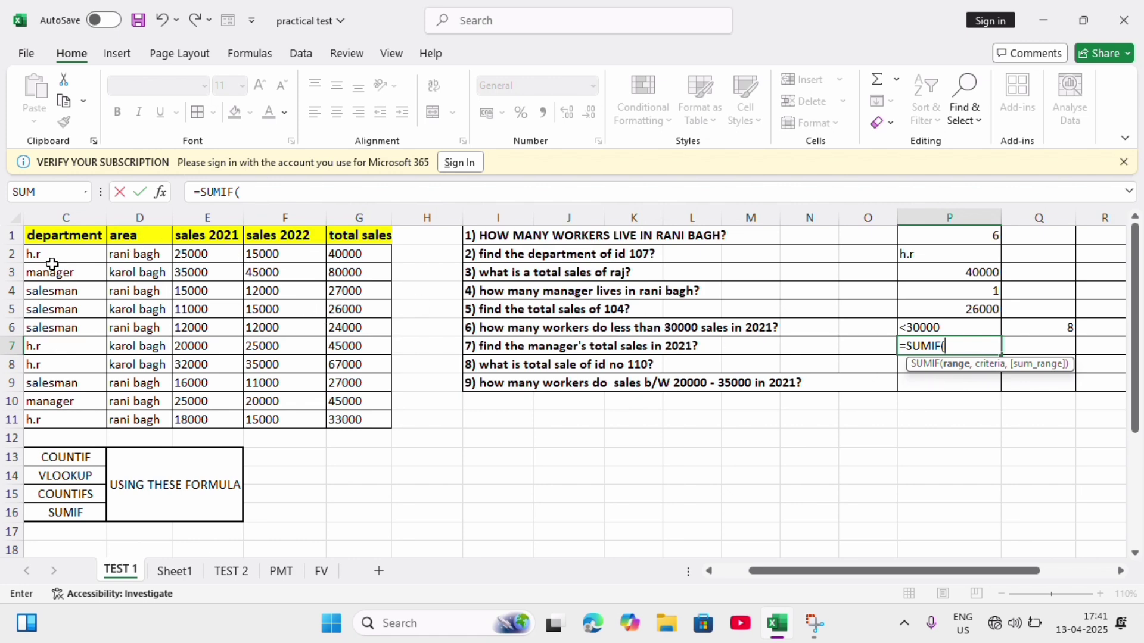
click(42, 237)
drag(55, 405, 56, 421)
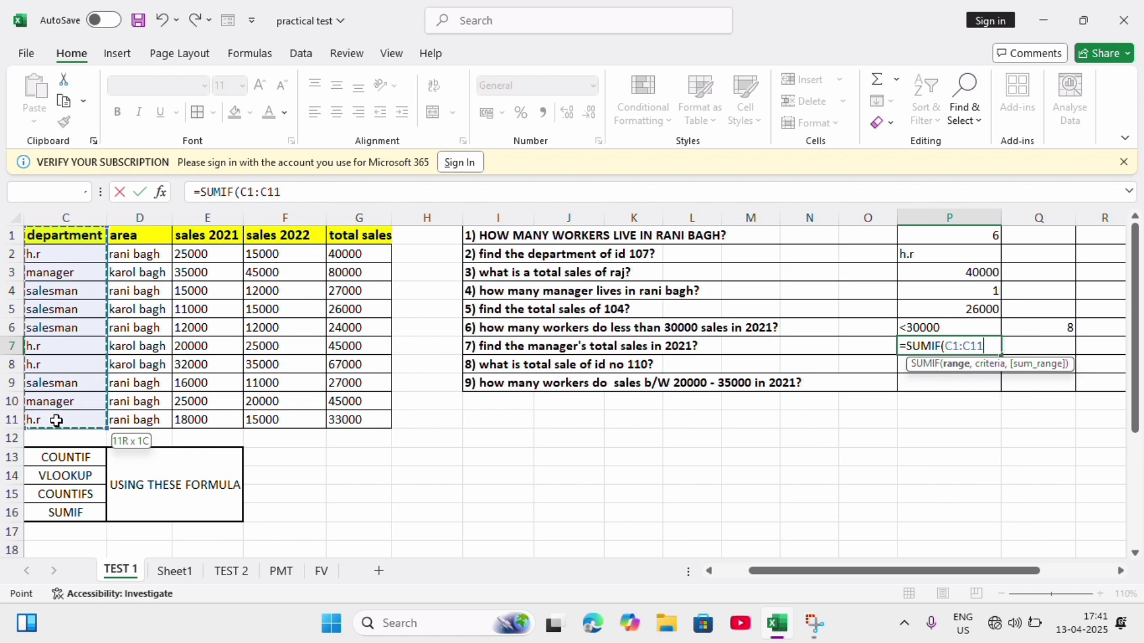
text(,)
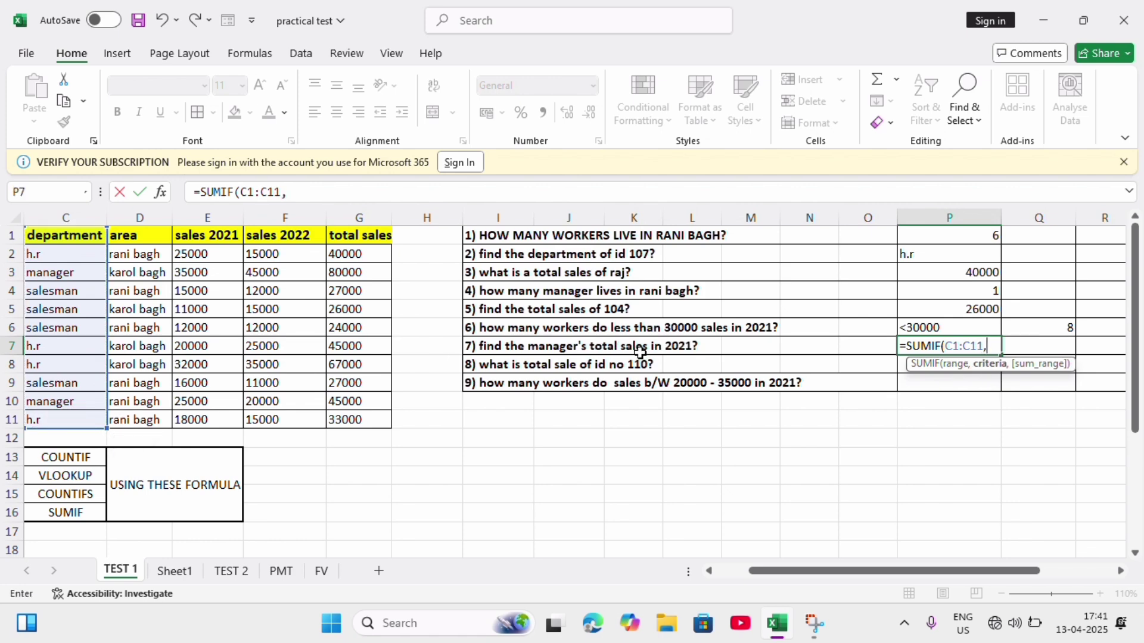
drag(210, 235, 218, 419)
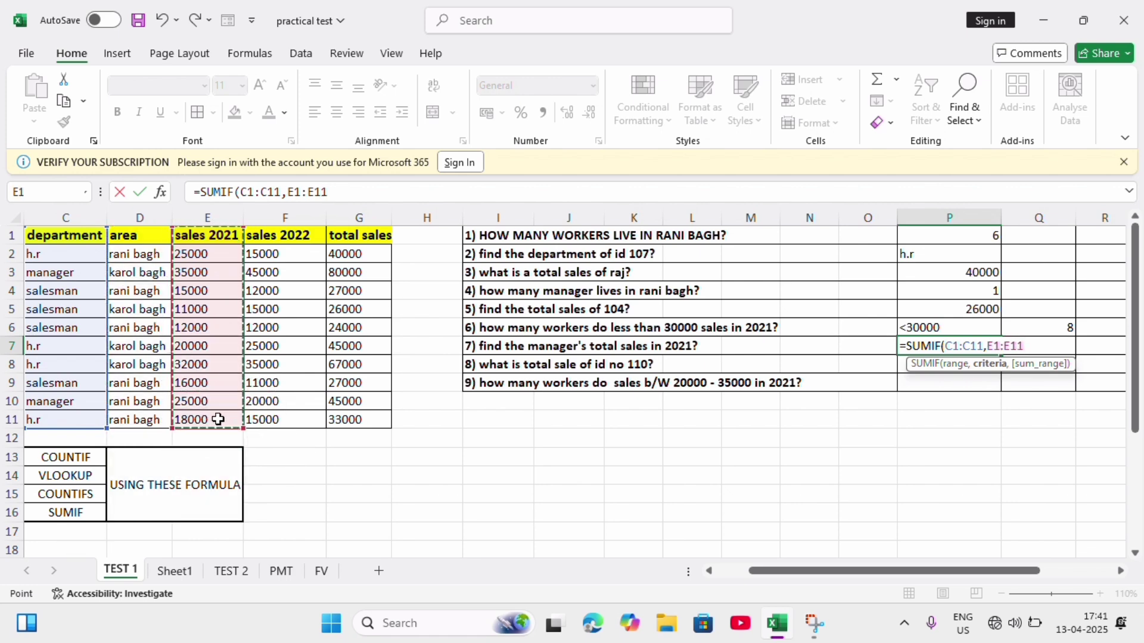
text())
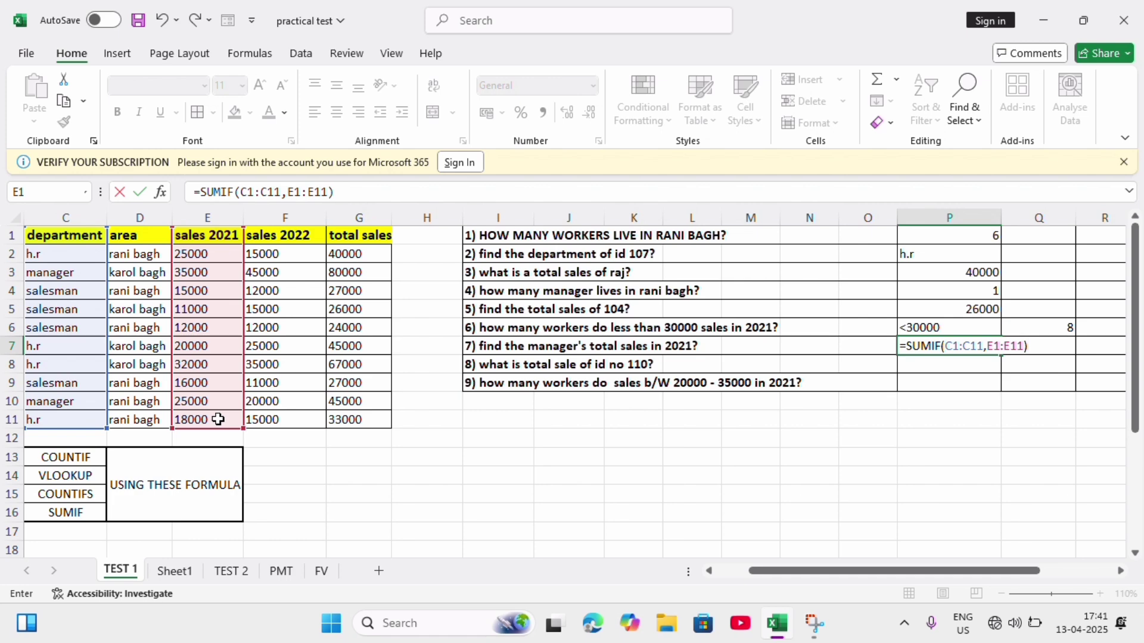
key(Return)
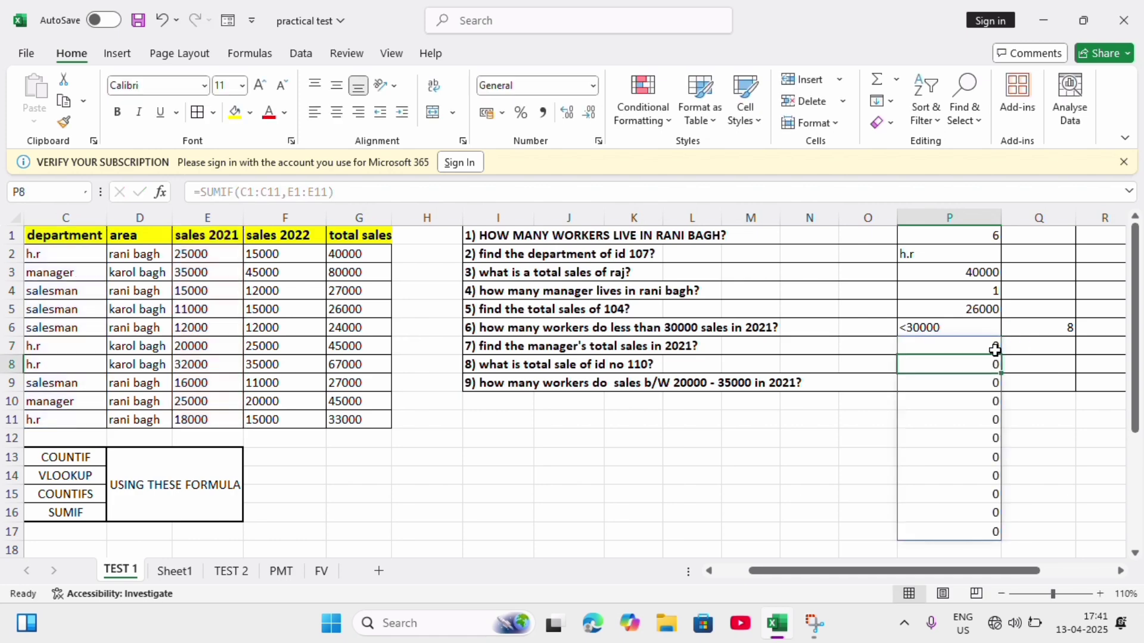
Step: Correct the manager sales formula in cell P7 to =SUMIF(C1:C11,C10,E1:E10), using the manager department cell as the criterion
click(942, 350)
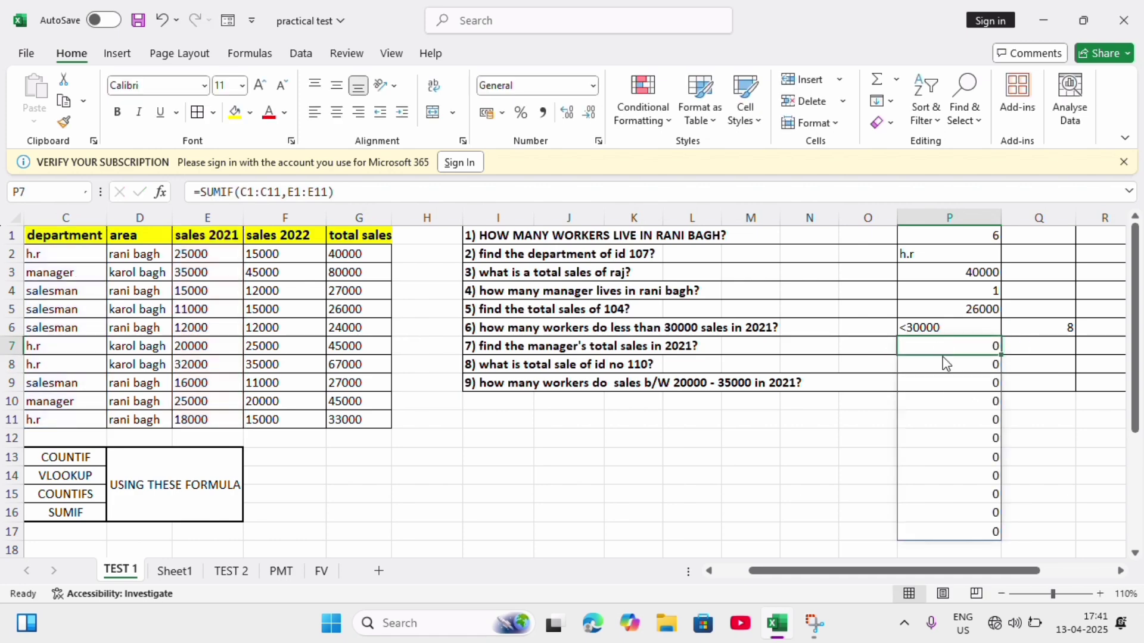
mouse_move(944, 360)
mouse_down()
mouse_move(967, 544)
mouse_move(954, 352)
mouse_up()
double_click(959, 346)
click(1029, 346)
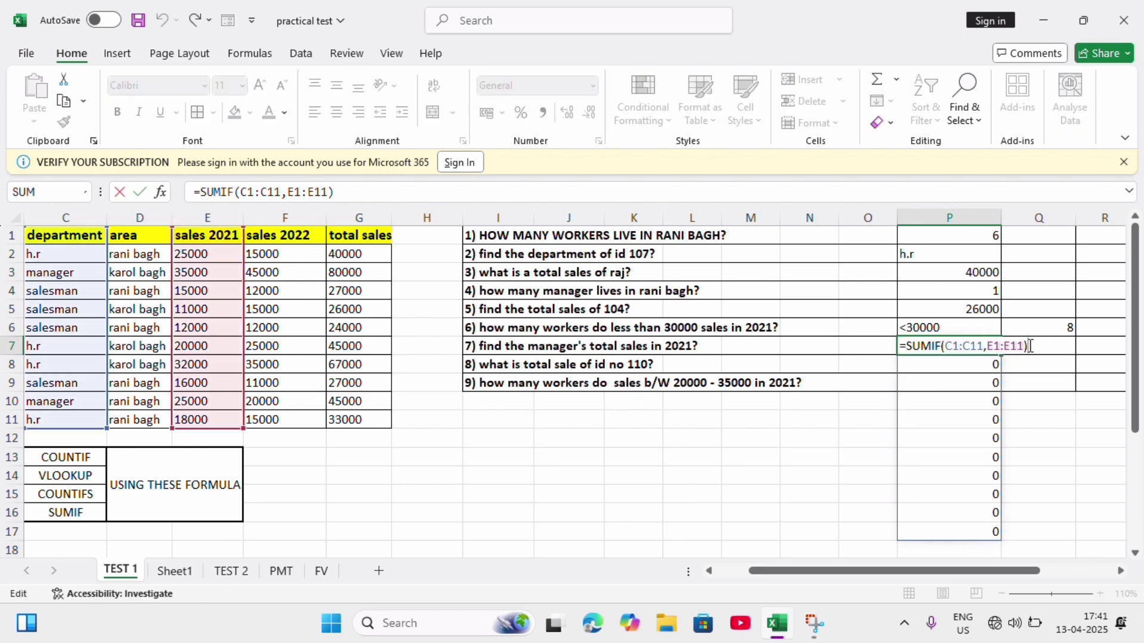
key(BackSpace)
key(BackSpace)
key(BackSpace)
key(BackSpace)
key(BackSpace)
key(BackSpace)
key(BackSpace)
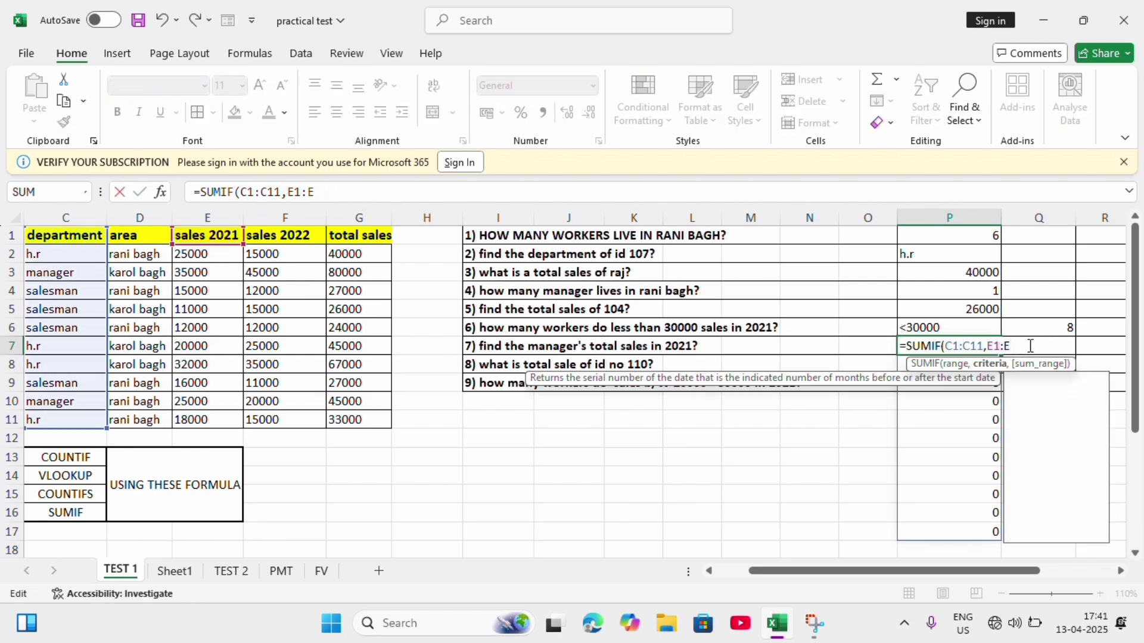
key(BackSpace)
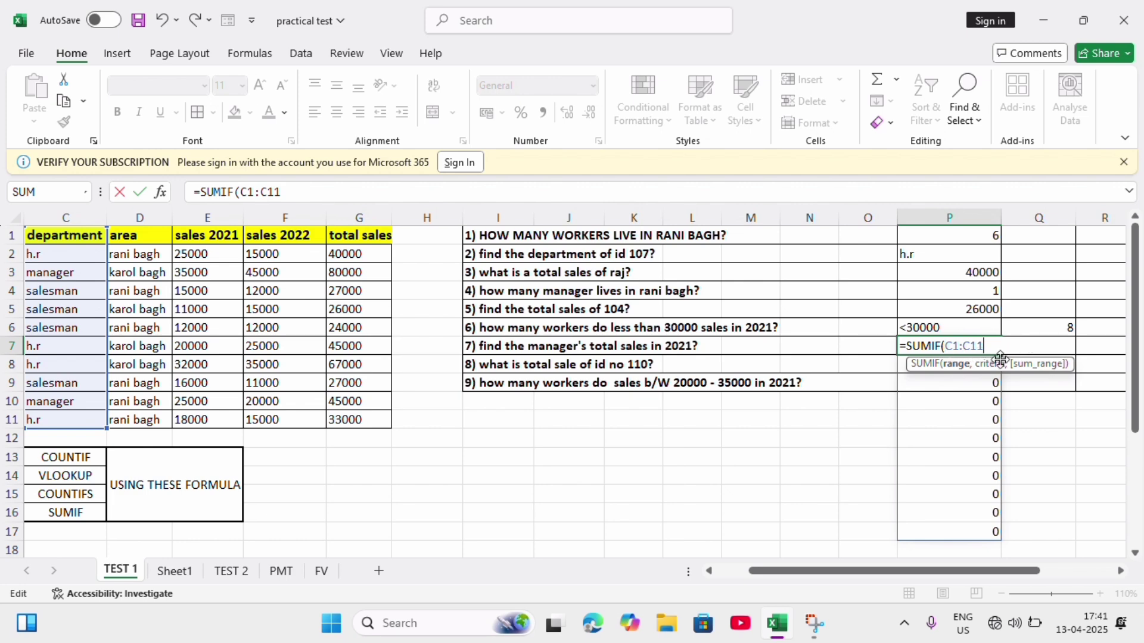
text(,)
click(68, 404)
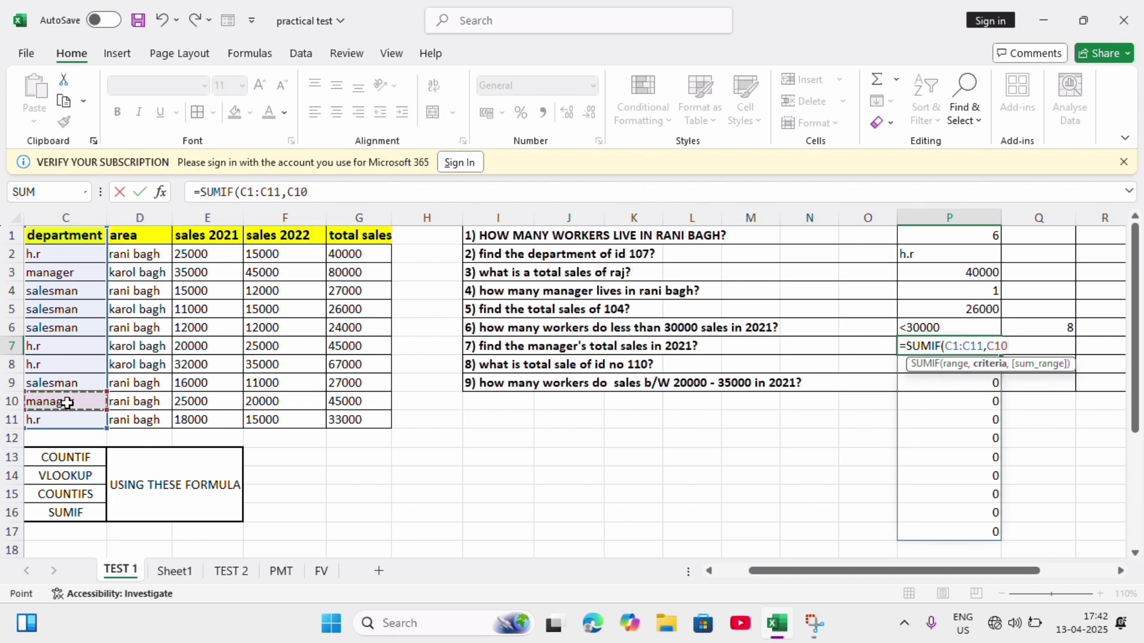
text(,)
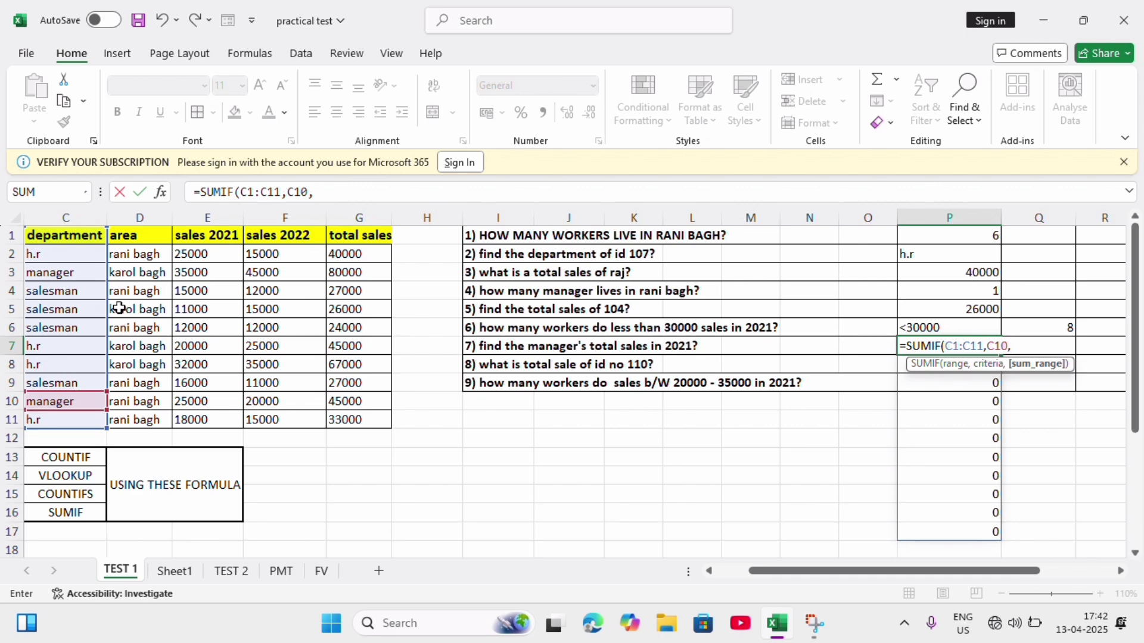
drag(182, 235, 201, 408)
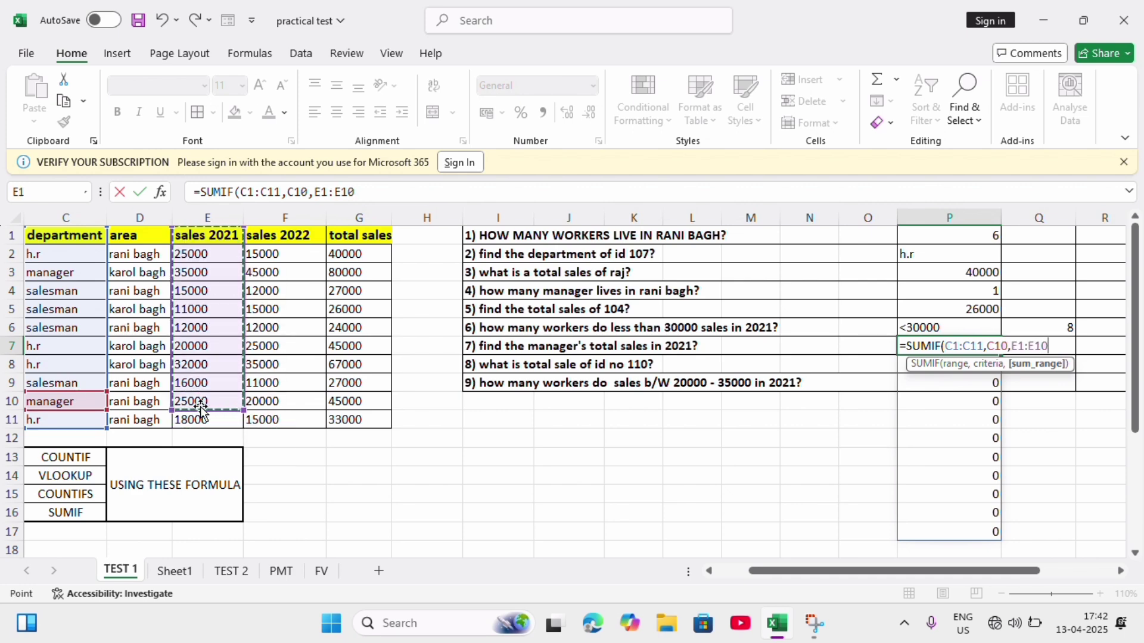
text())
key(Return)
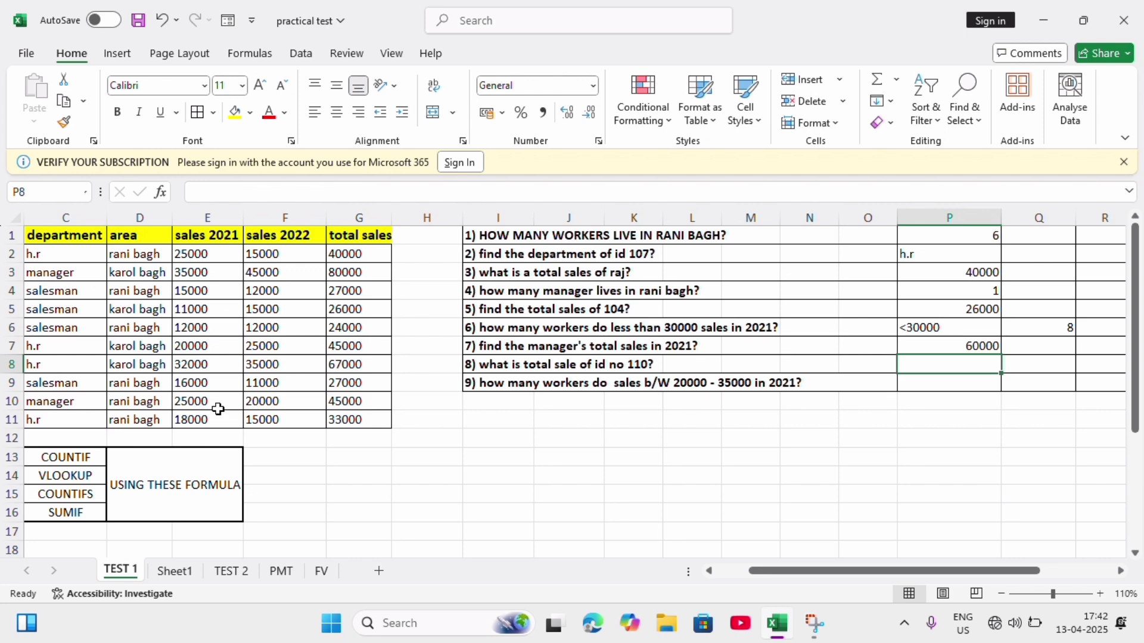
click(978, 340)
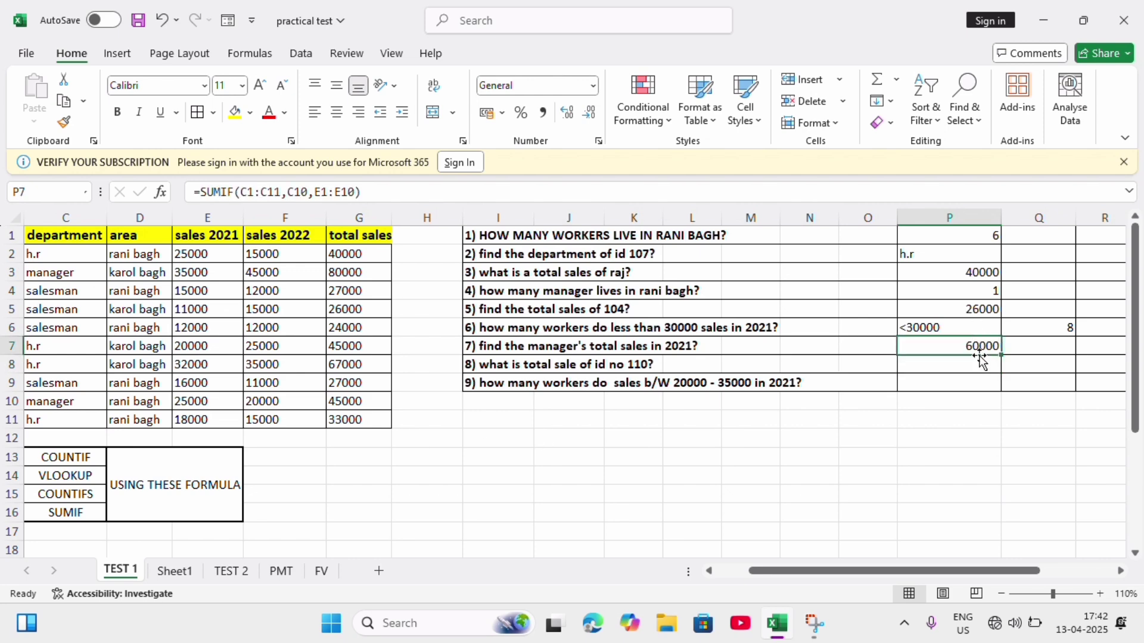
Step: Look up the total sales of id 110 in cell P8 with the formula =VLOOKUP(A11,A1:G11,7,0)
click(979, 361)
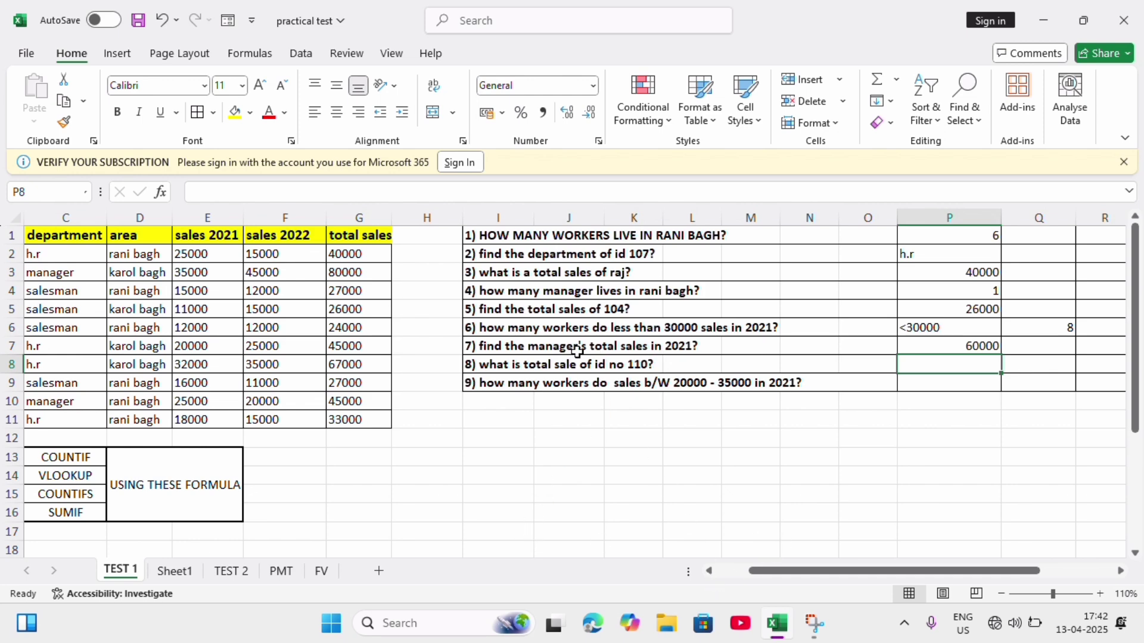
click(709, 572)
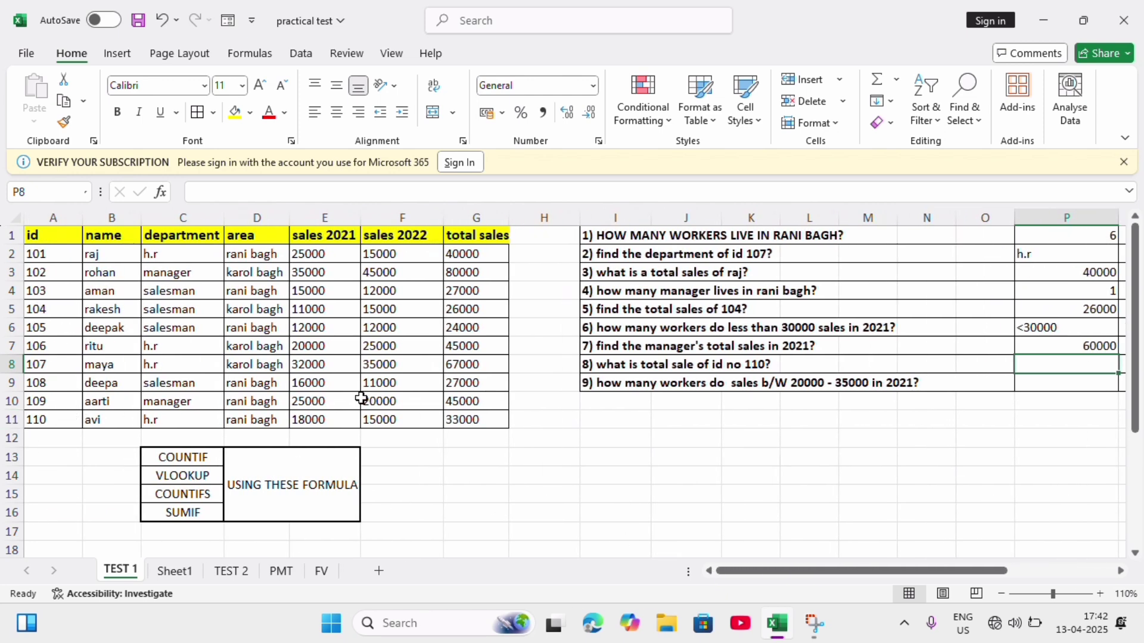
click(1120, 572)
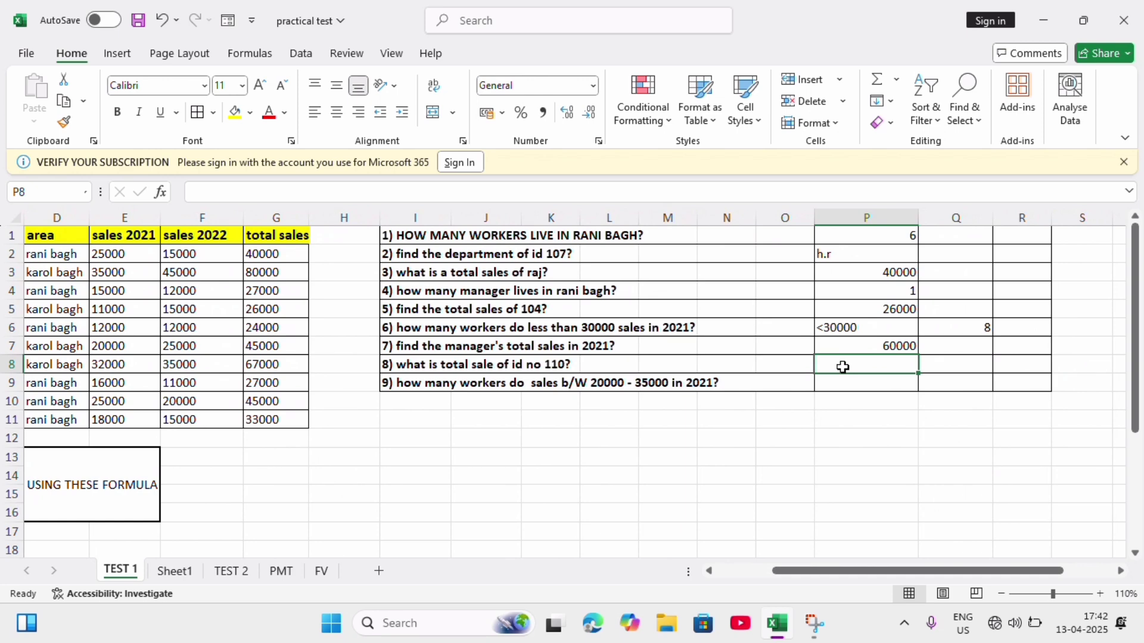
double_click(843, 367)
text(=vlook)
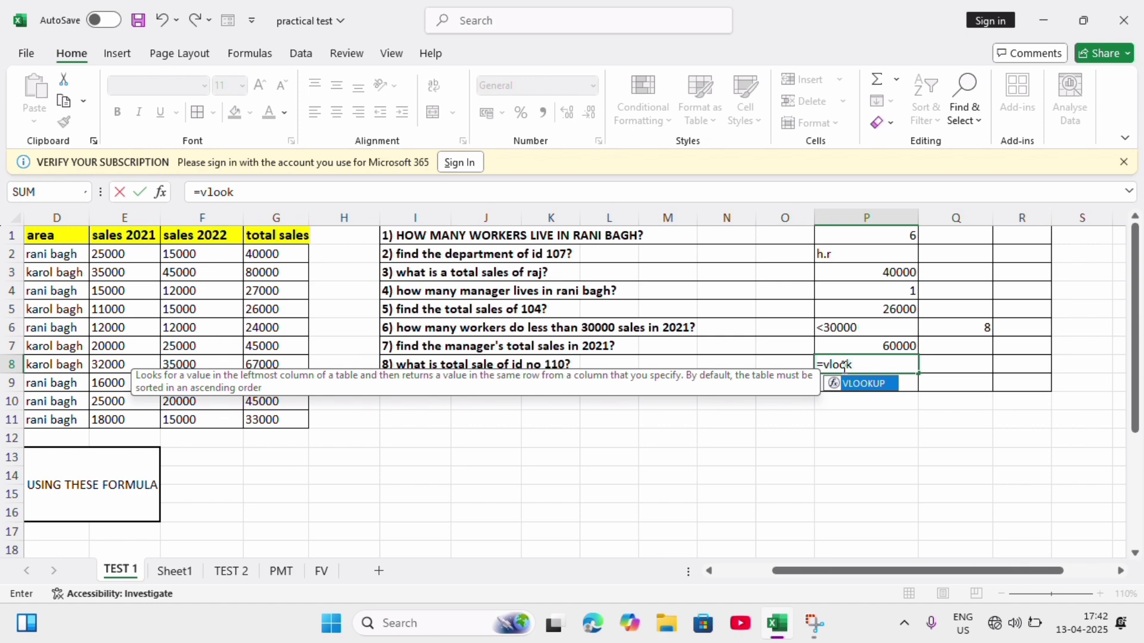
key(Tab)
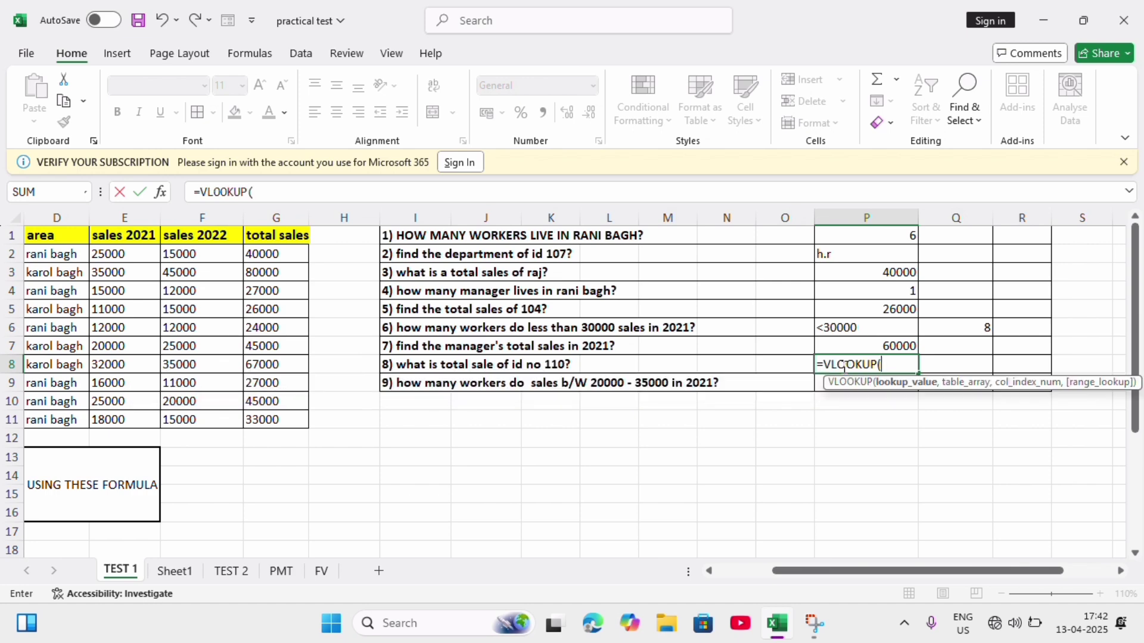
click(709, 571)
click(710, 572)
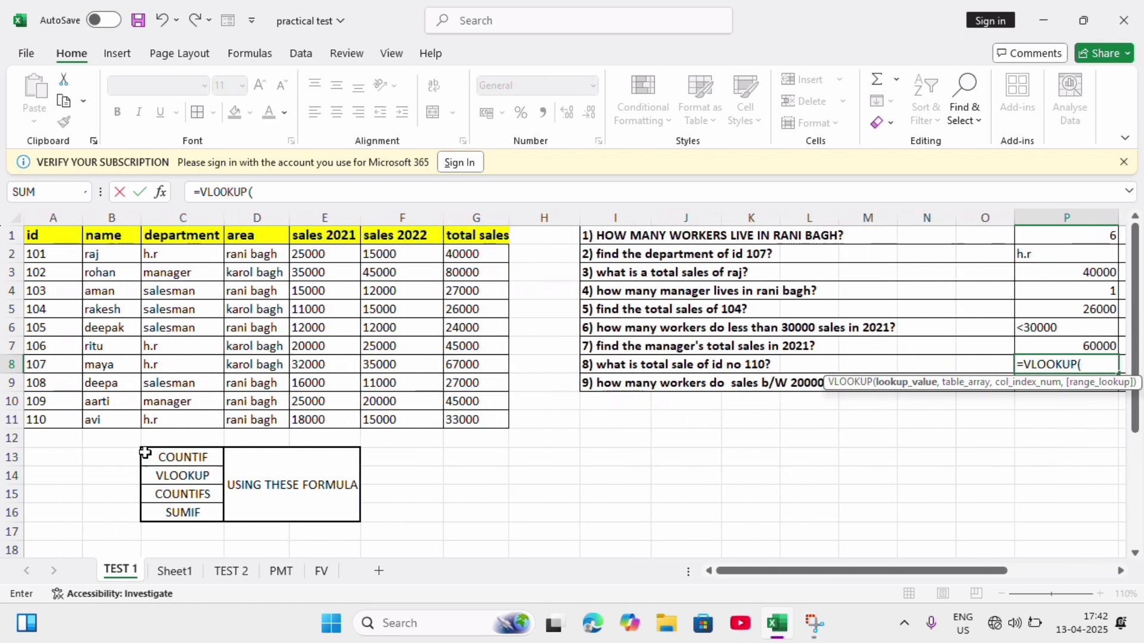
click(38, 423)
text(,)
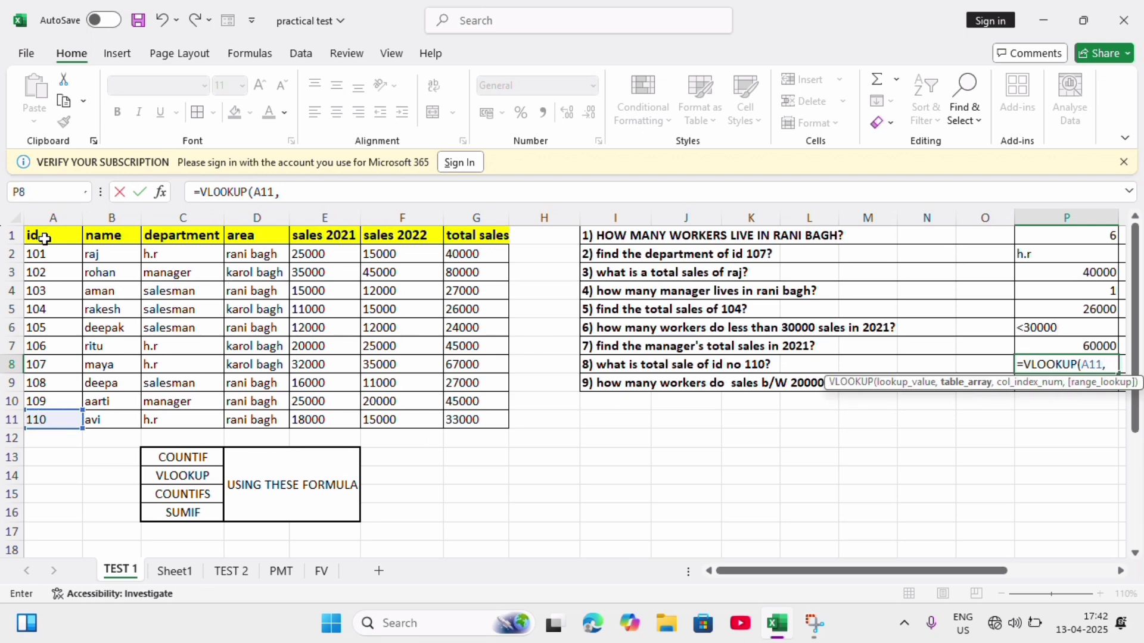
drag(45, 235, 478, 415)
text(,)
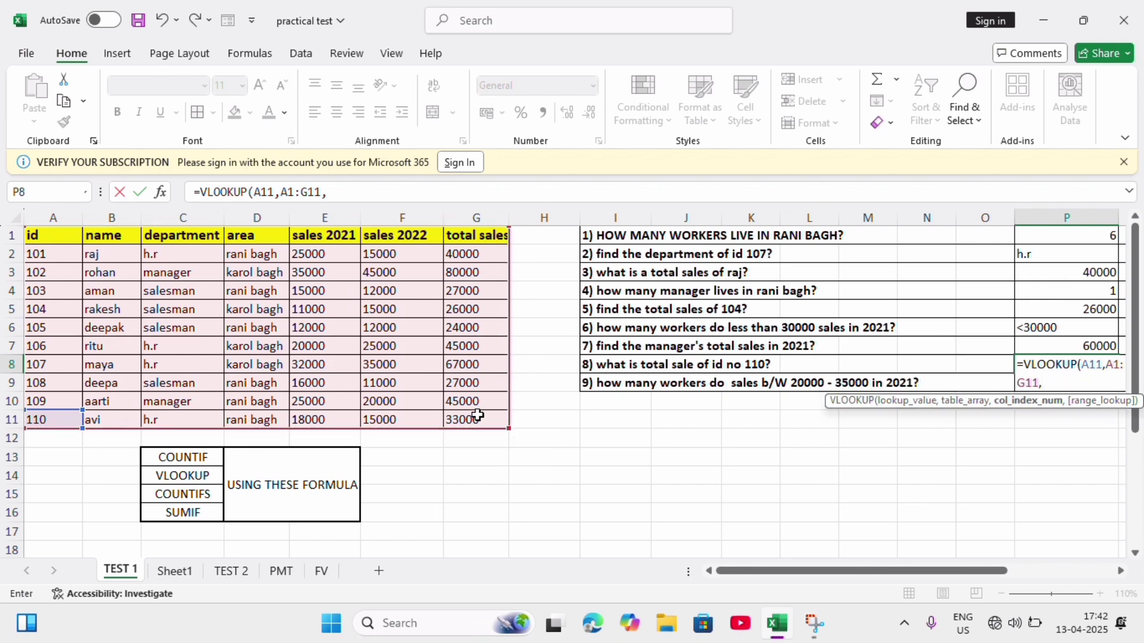
text(7,0)
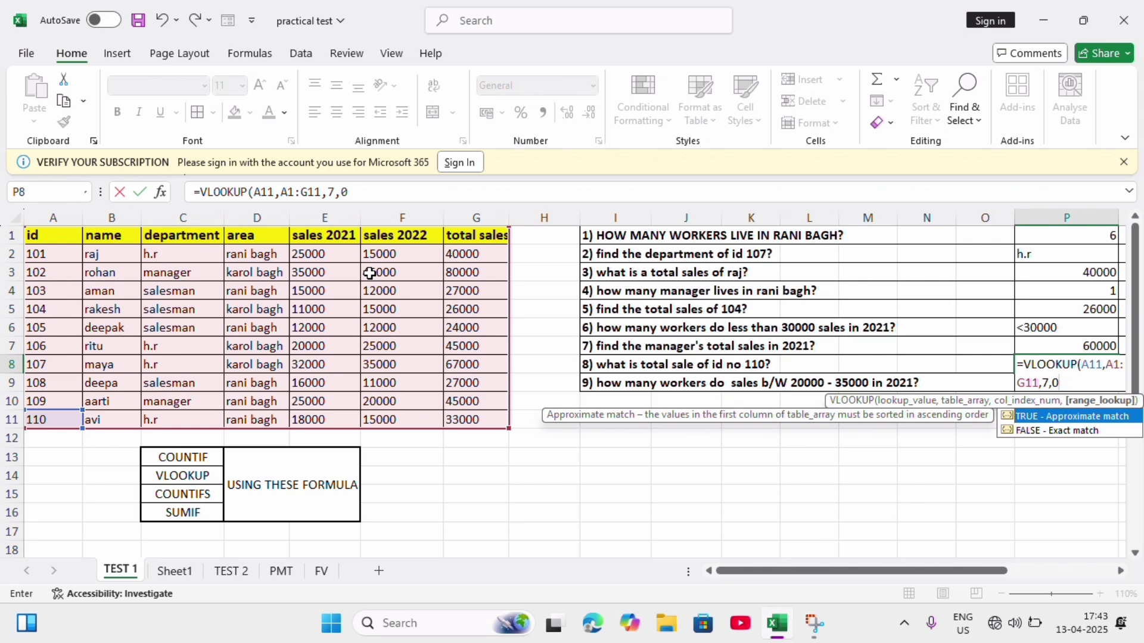
text())
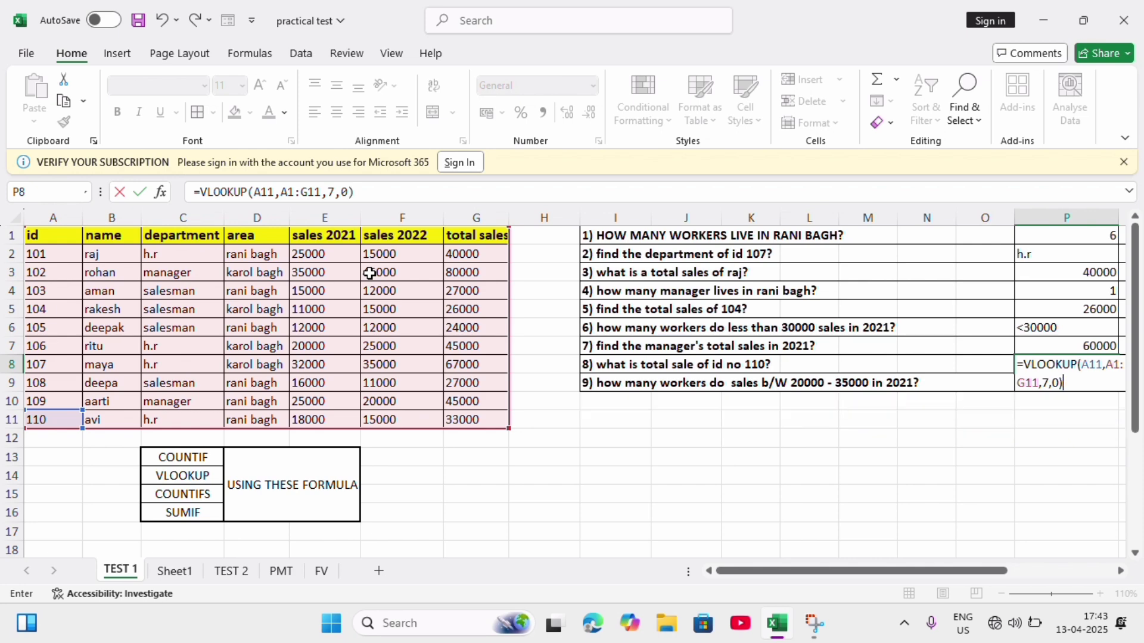
key(Return)
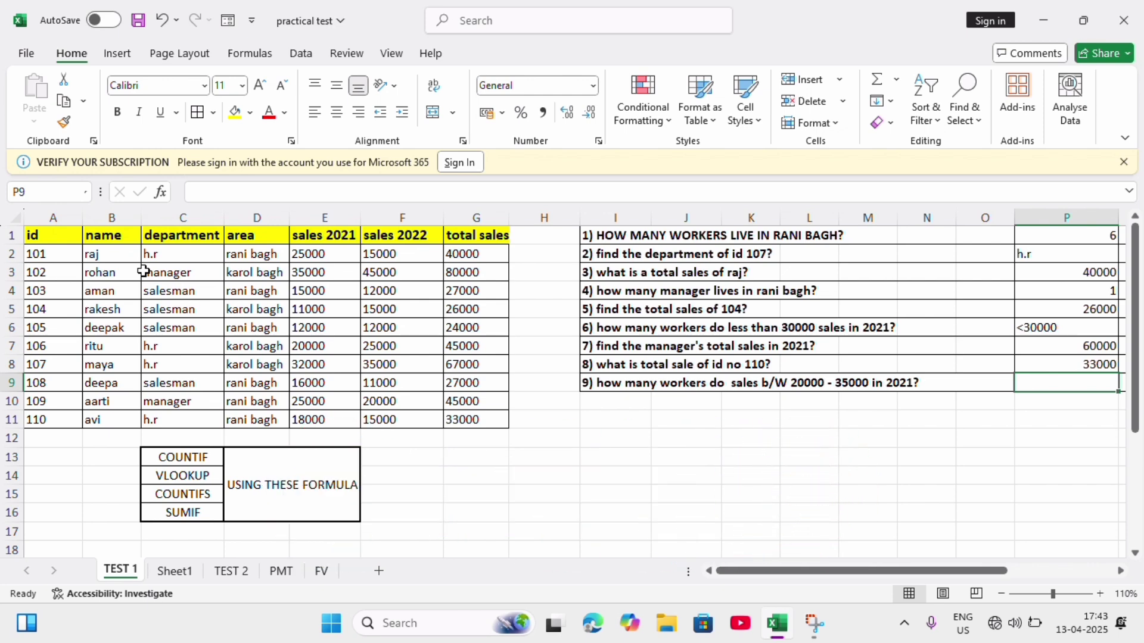
click(1033, 367)
click(466, 419)
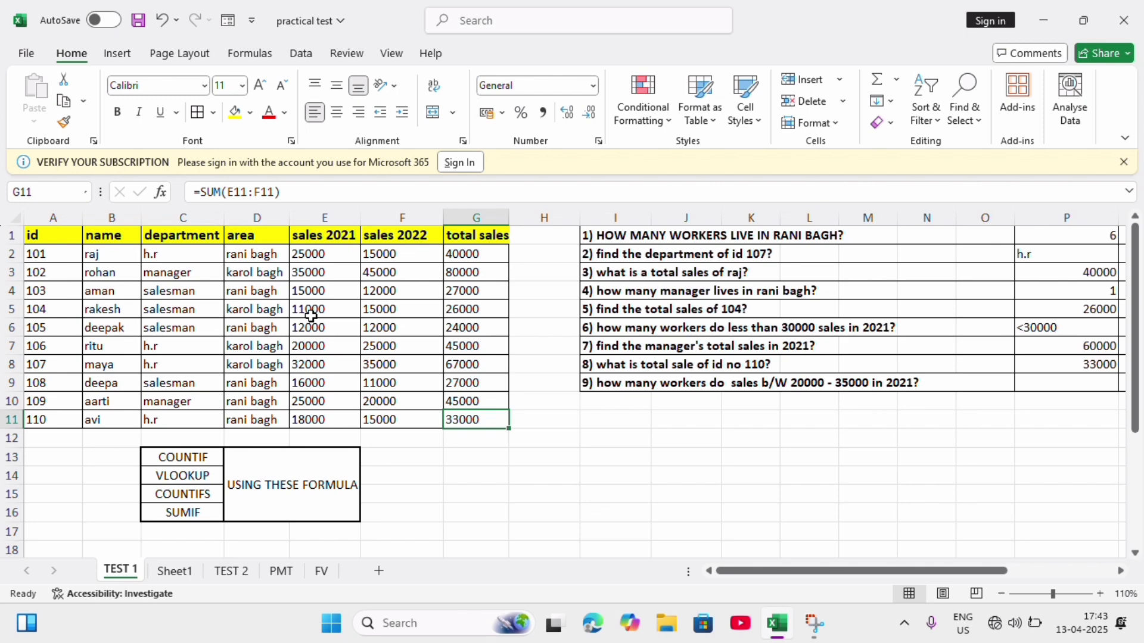
click(1041, 380)
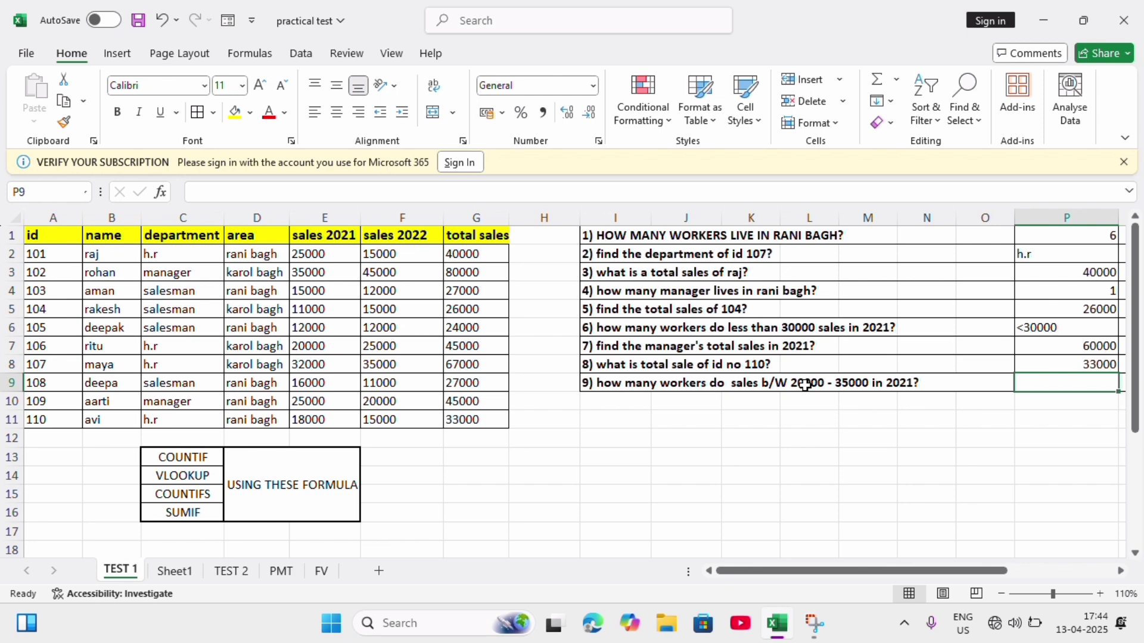
double_click(1022, 385)
text(=c)
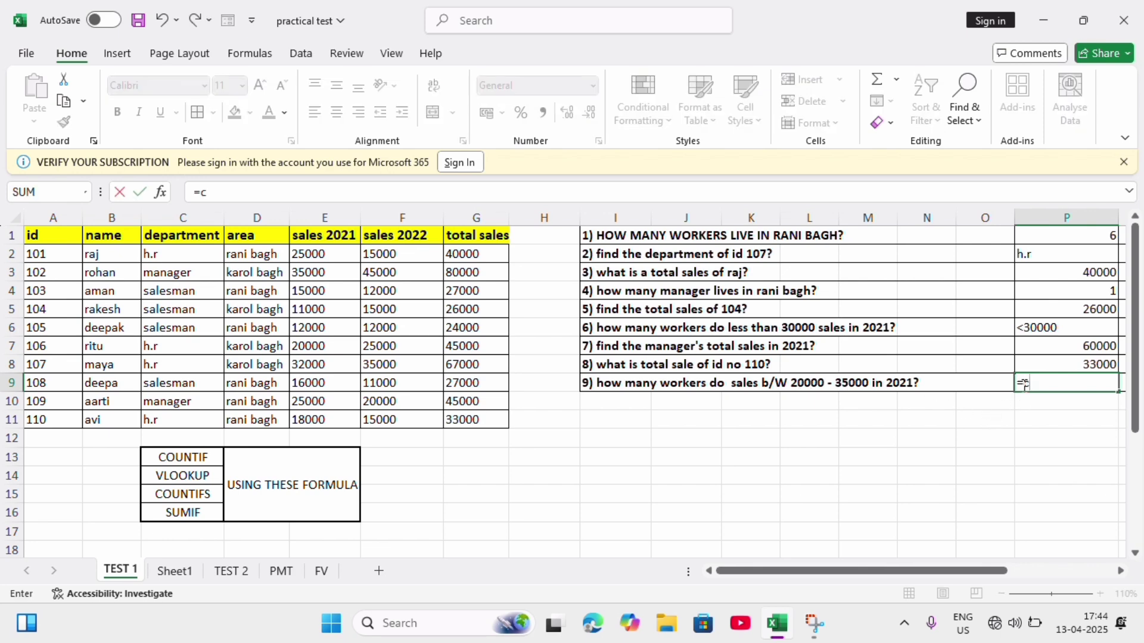
text(ountifs)
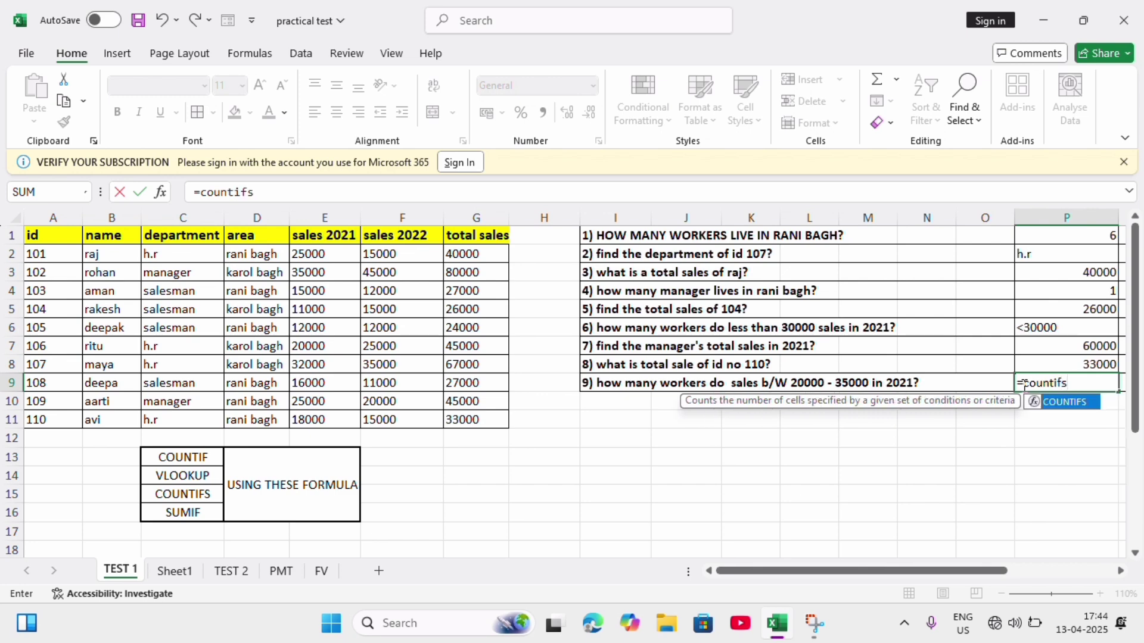
key(Tab)
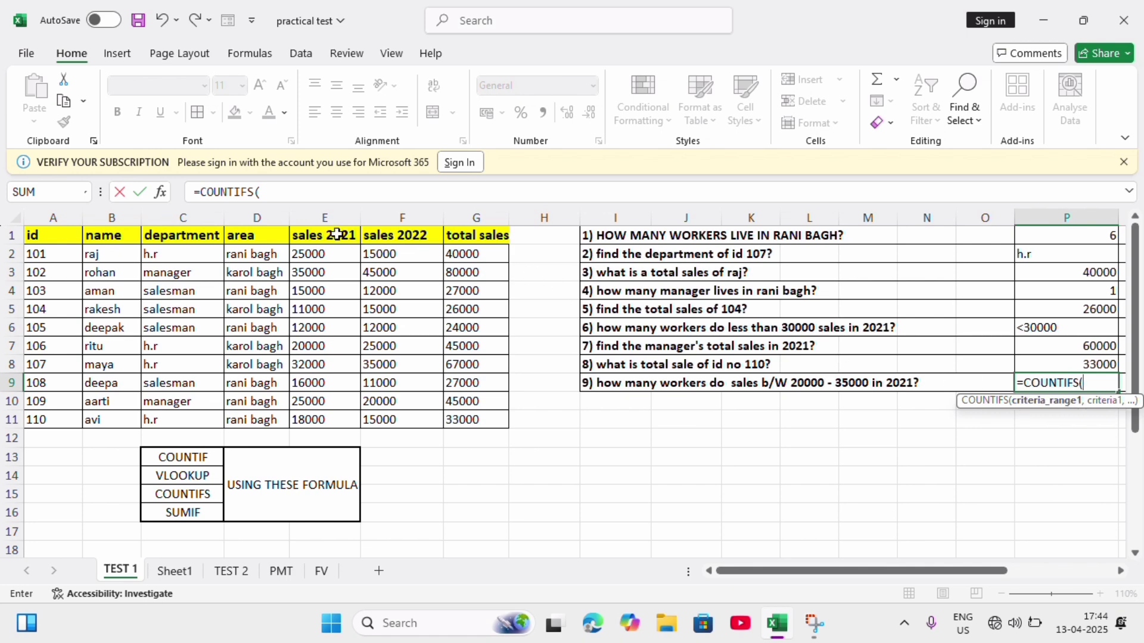
drag(332, 233, 334, 418)
text(,)
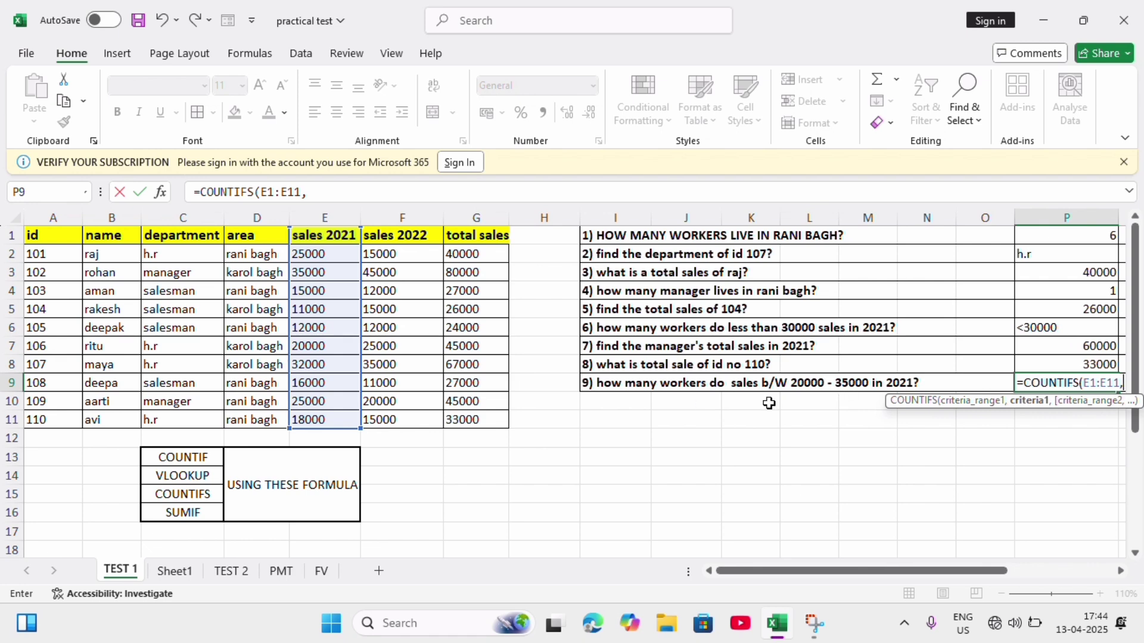
click(1123, 571)
click(1122, 571)
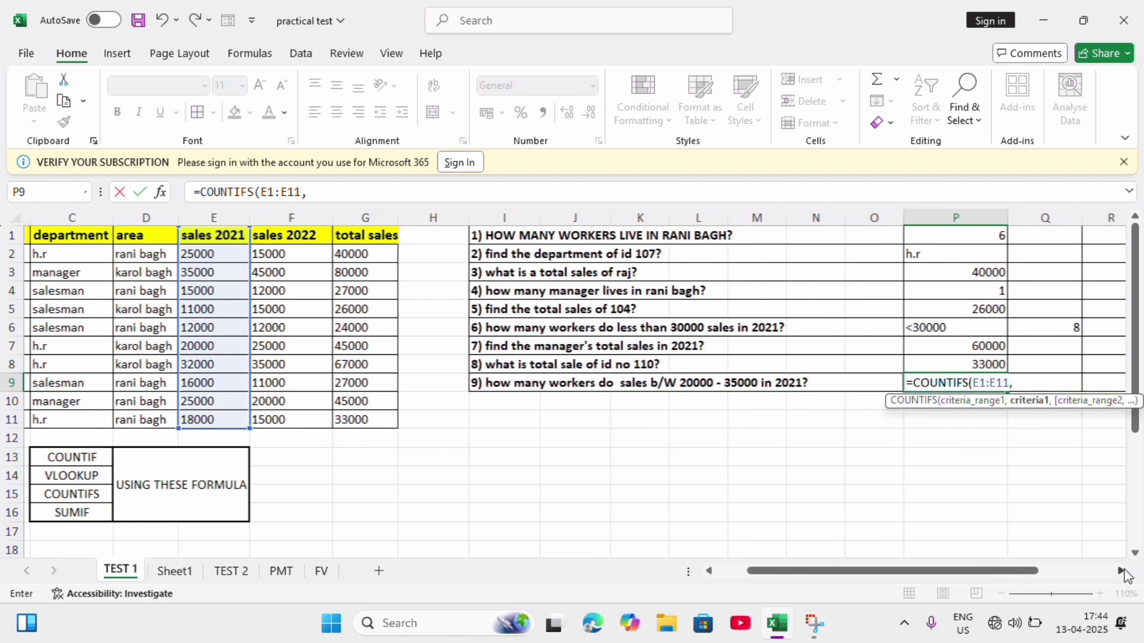
click(1122, 572)
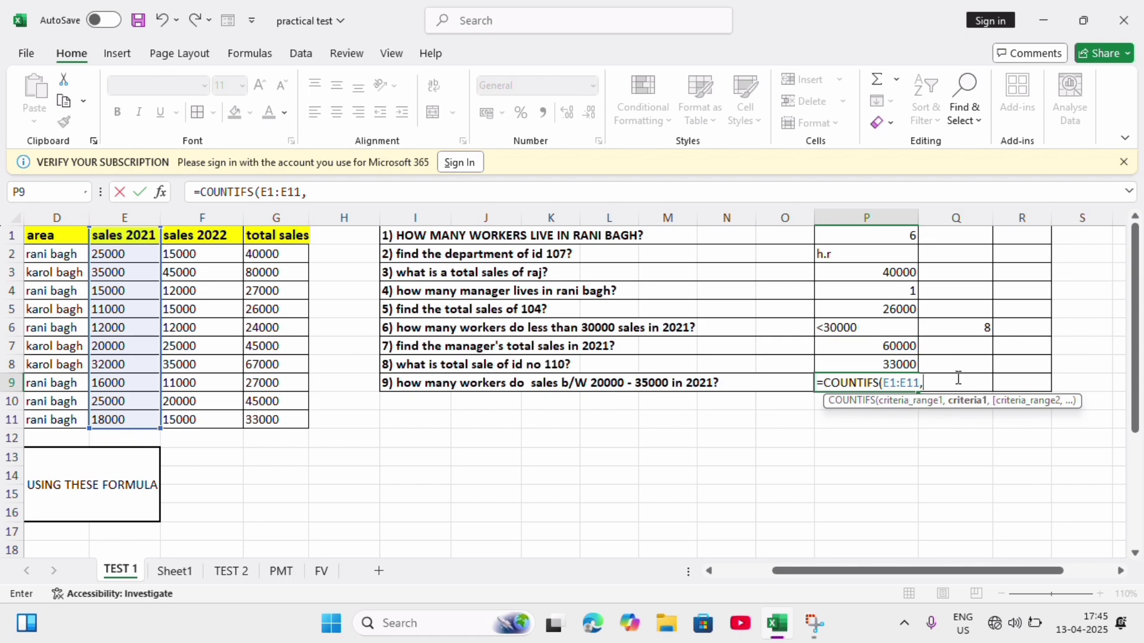
key(BackSpace)
key(BackSpace)
key(BackSpace)
key(BackSpace)
key(BackSpace)
key(BackSpace)
key(BackSpace)
key(BackSpace)
key(BackSpace)
key(BackSpace)
key(BackSpace)
key(BackSpace)
key(BackSpace)
key(BackSpace)
key(BackSpace)
key(BackSpace)
key(BackSpace)
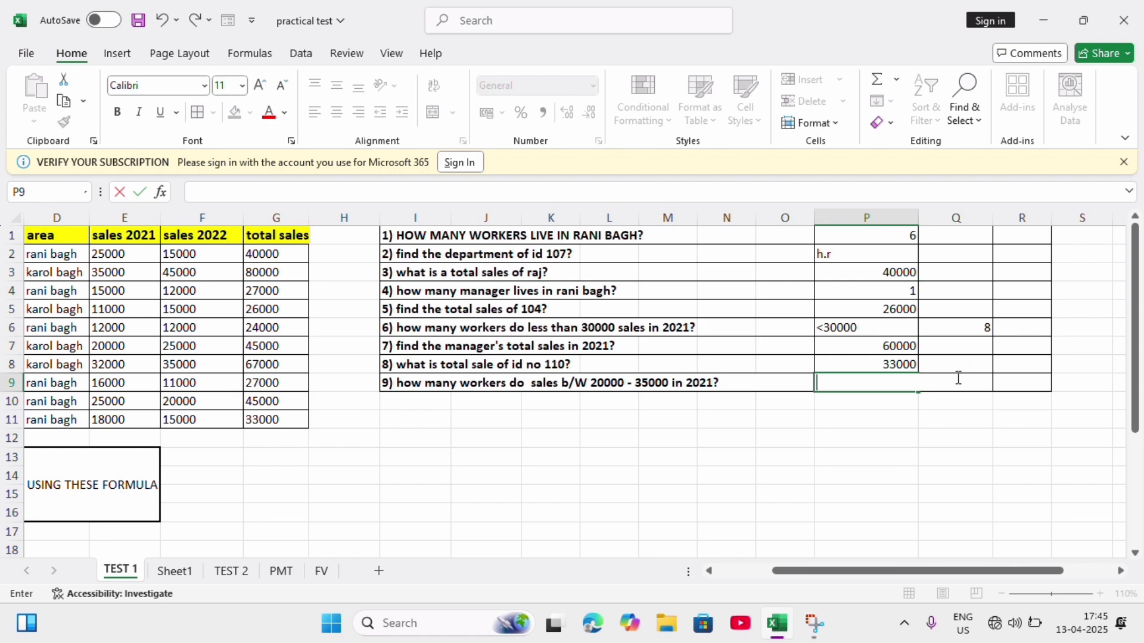
click(841, 453)
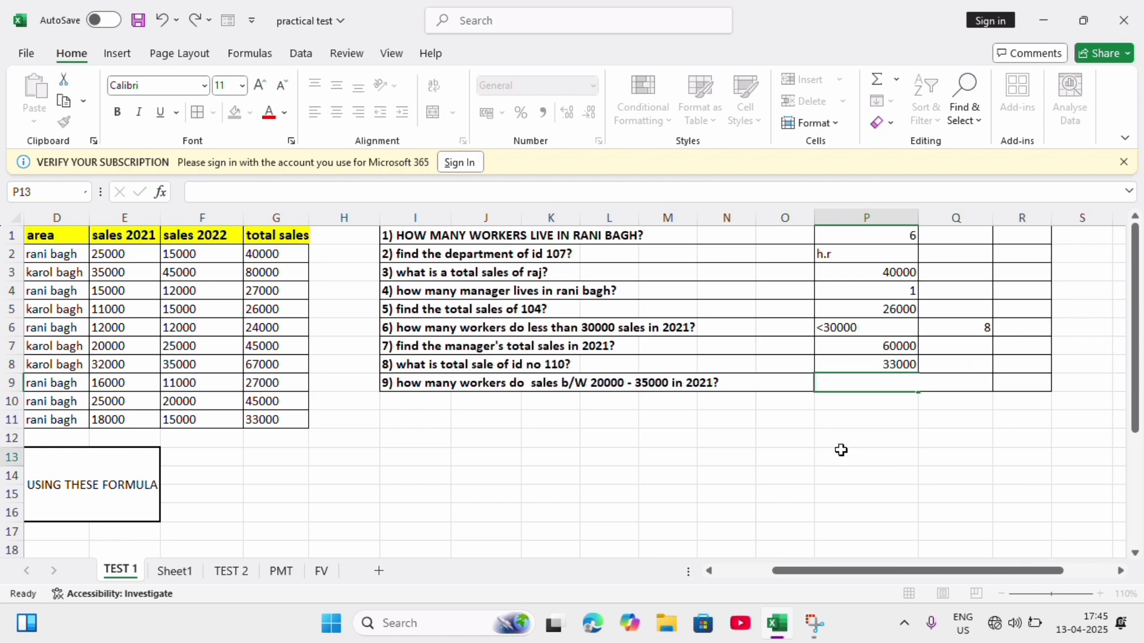
Step: Enter the criteria <20000 in cell P9 and >35000 in cell Q9 for the question about workers' 2021 sales range
click(841, 382)
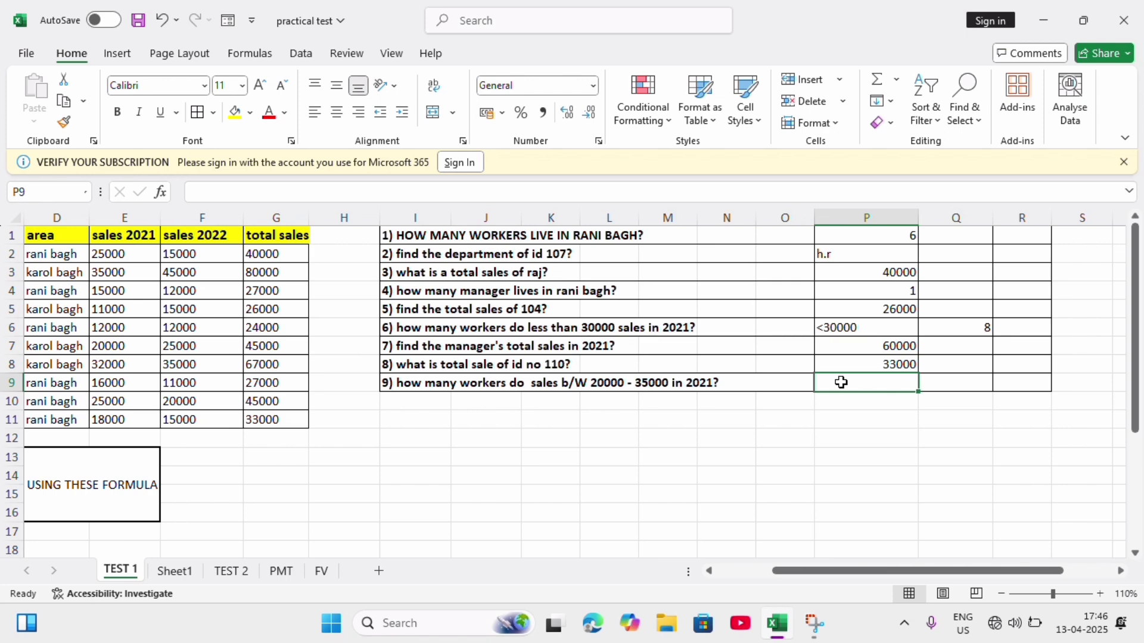
double_click(841, 382)
text(<2)
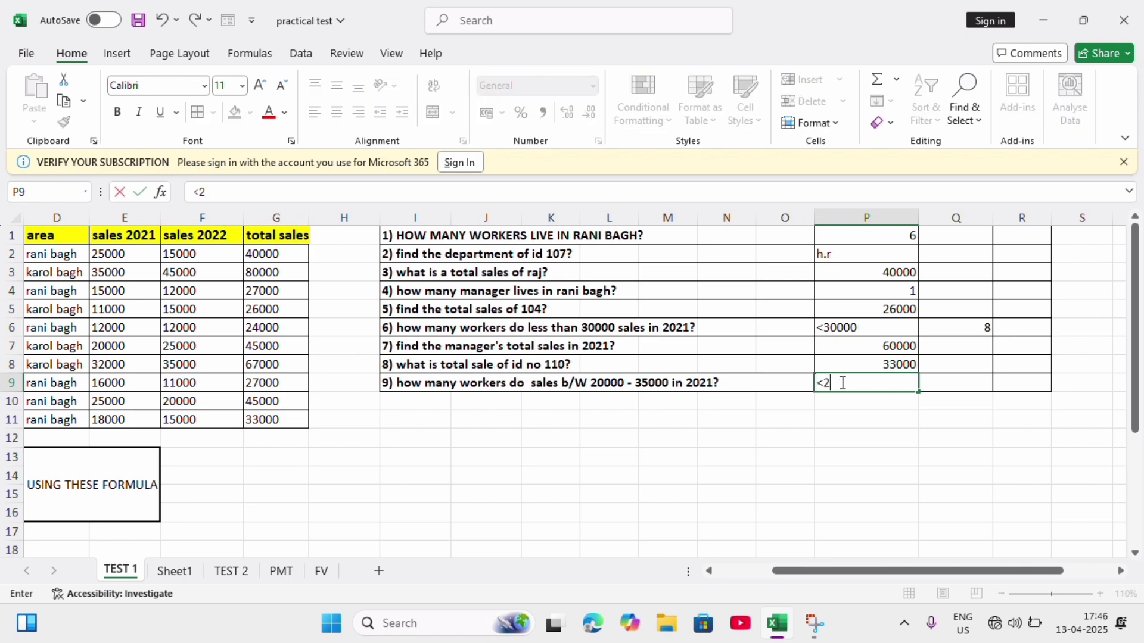
text(0000)
click(958, 381)
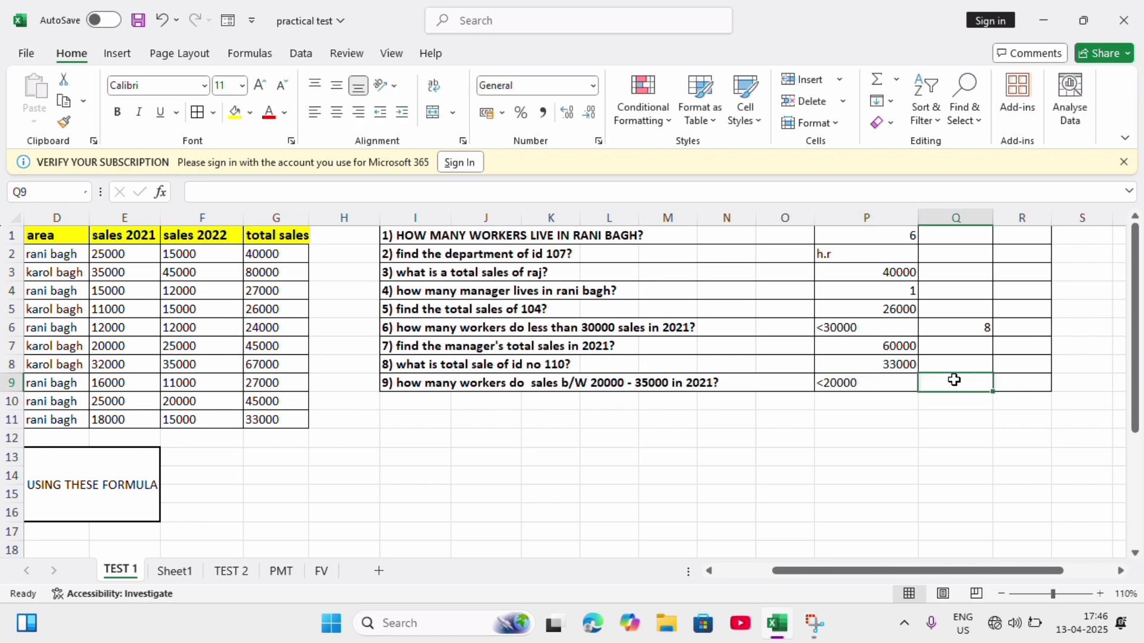
text(>)
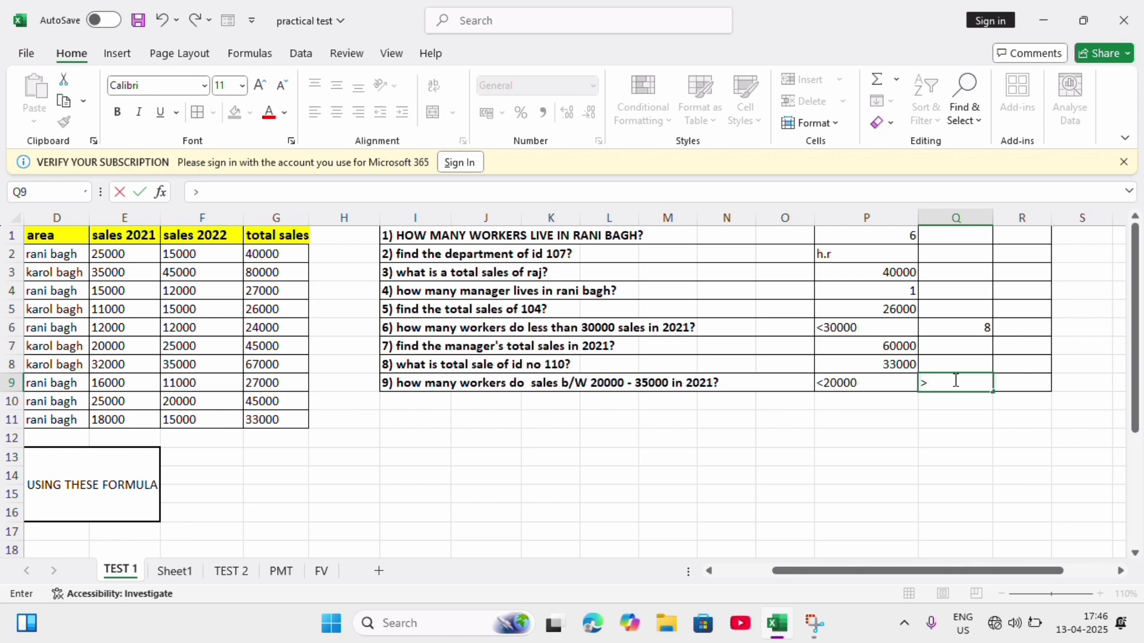
text(35000)
Step: Enter =COUNTIFS(E1:E11,P9,E1:E11,Q9) in cell R9 to count the workers whose 2021 sales meet both criteria
click(1008, 385)
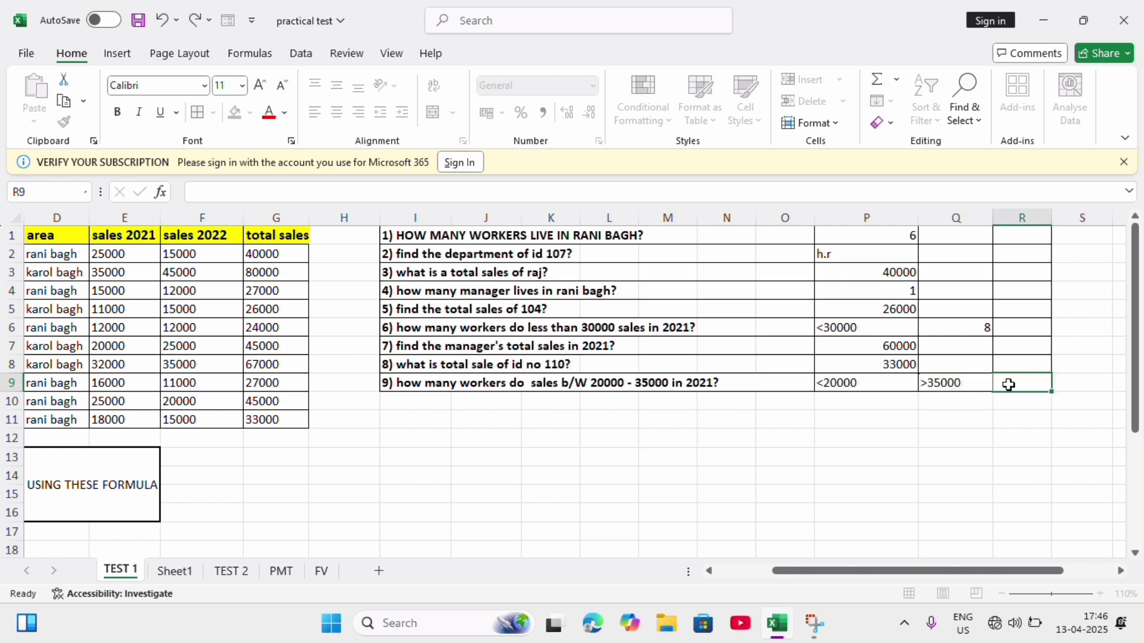
text(=)
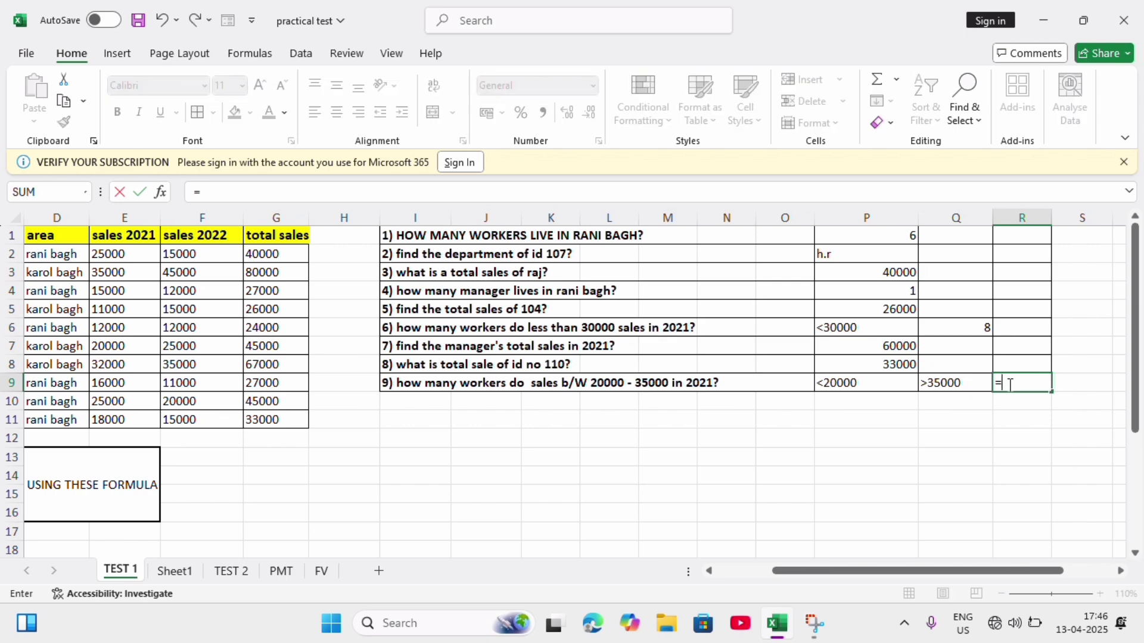
text(cou)
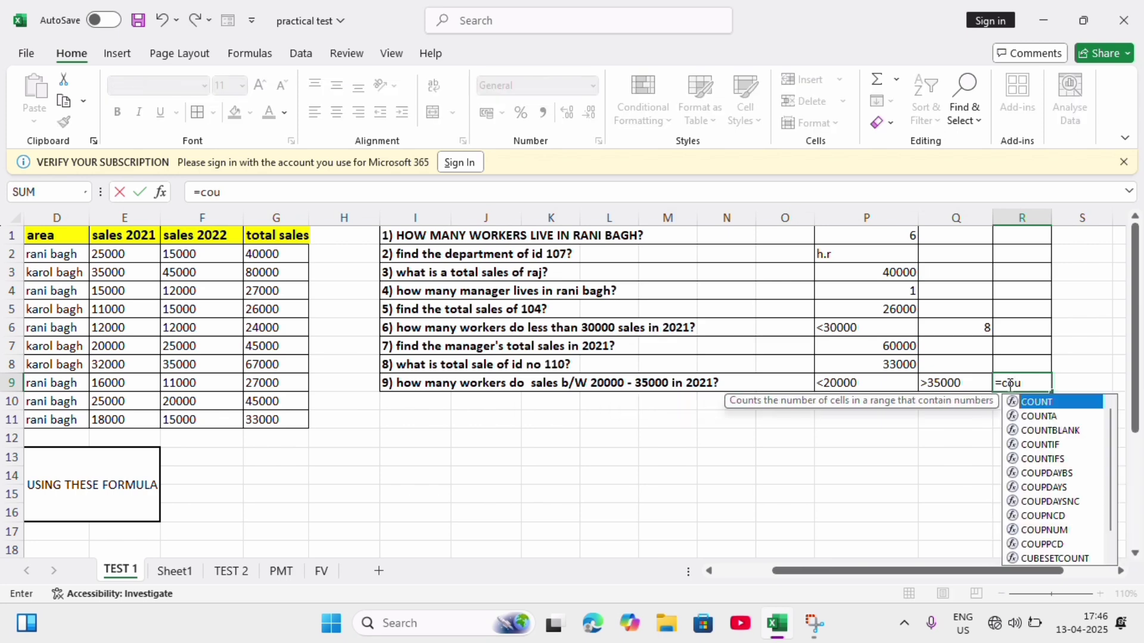
text(ntifs)
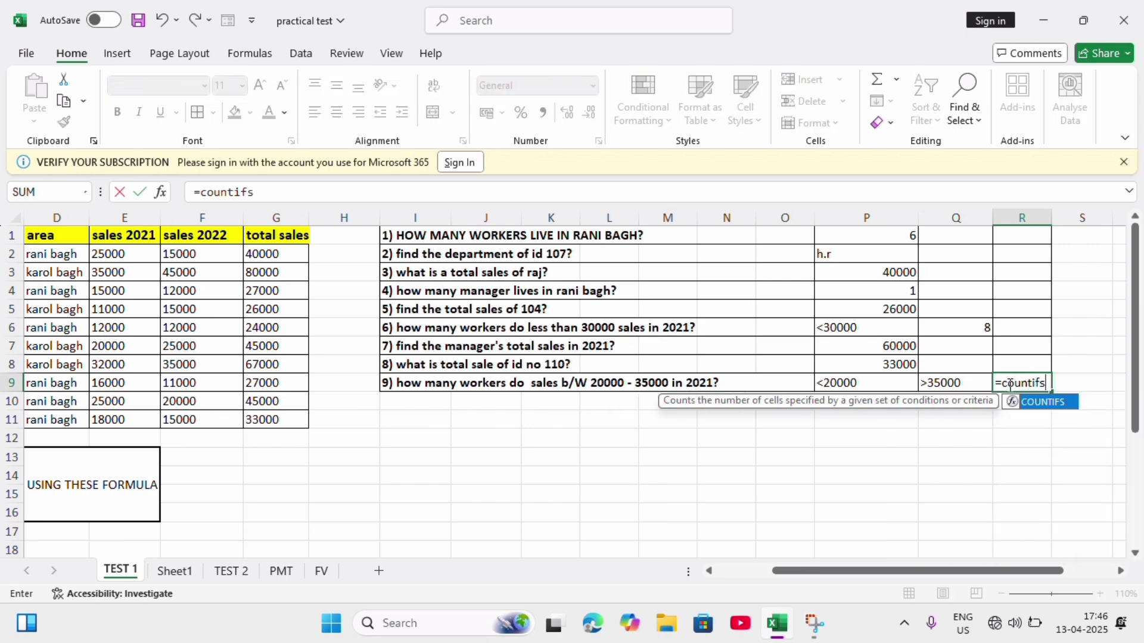
key(Tab)
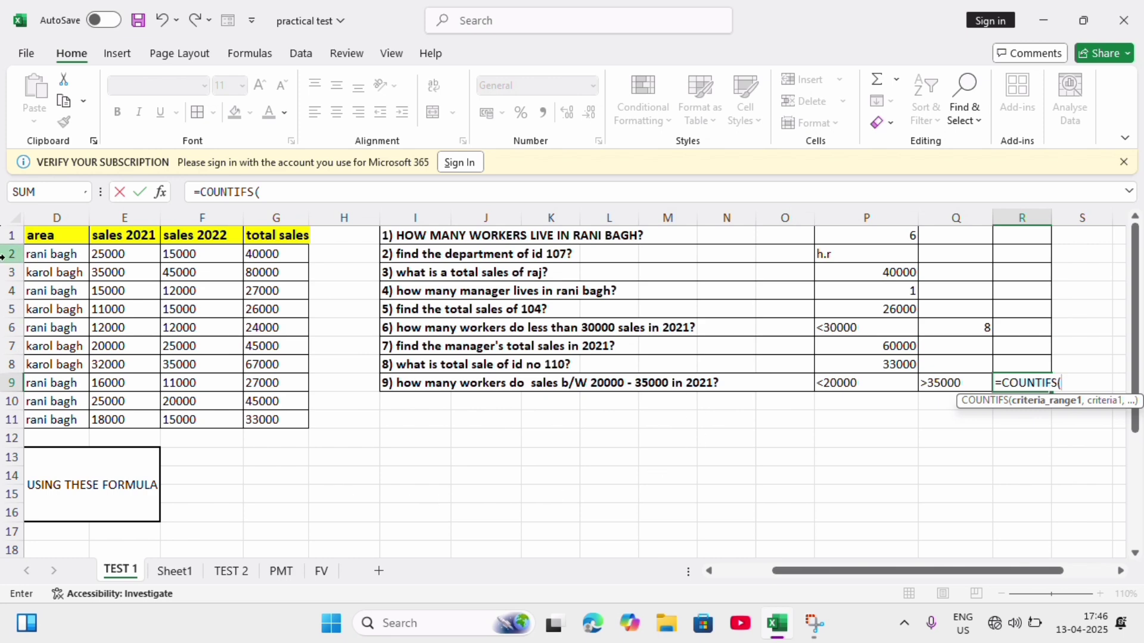
drag(97, 236, 106, 415)
text(,)
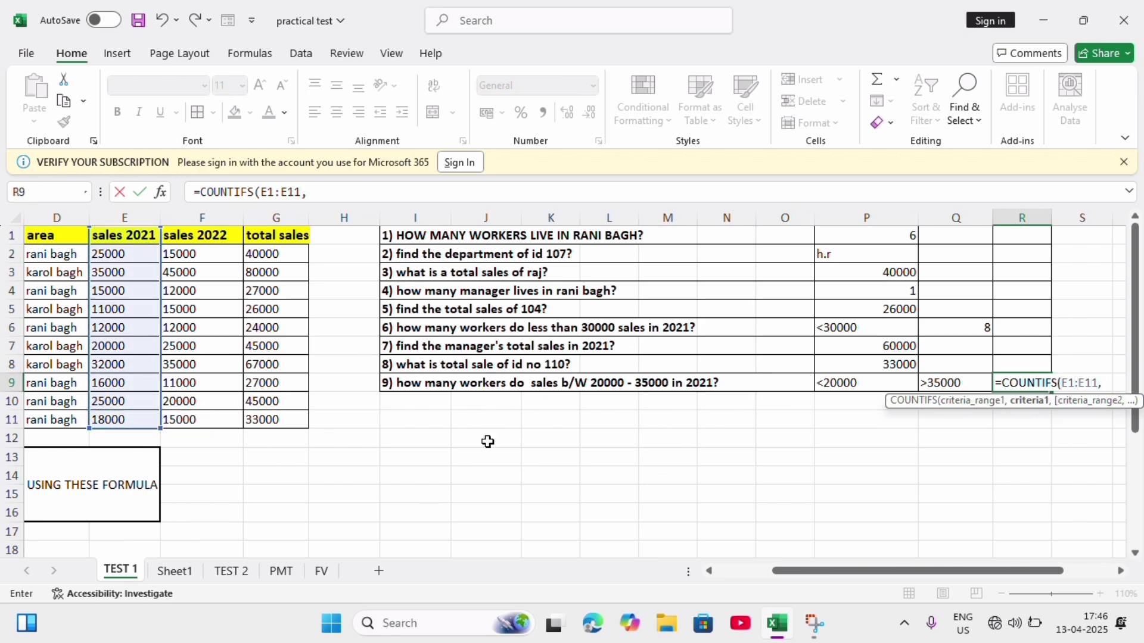
click(829, 384)
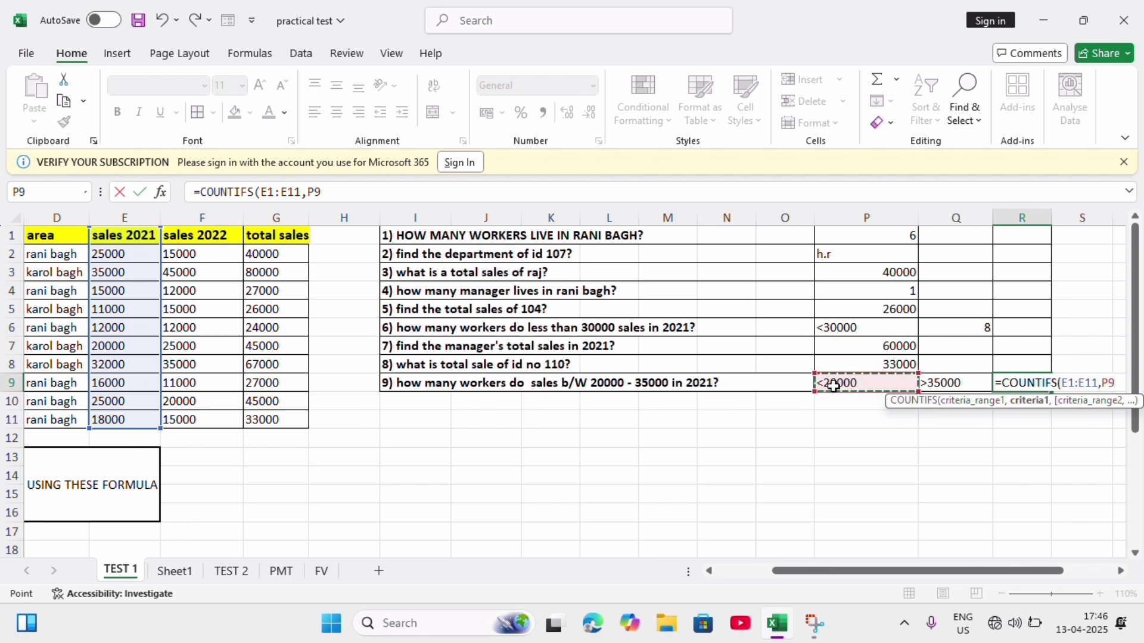
text(,)
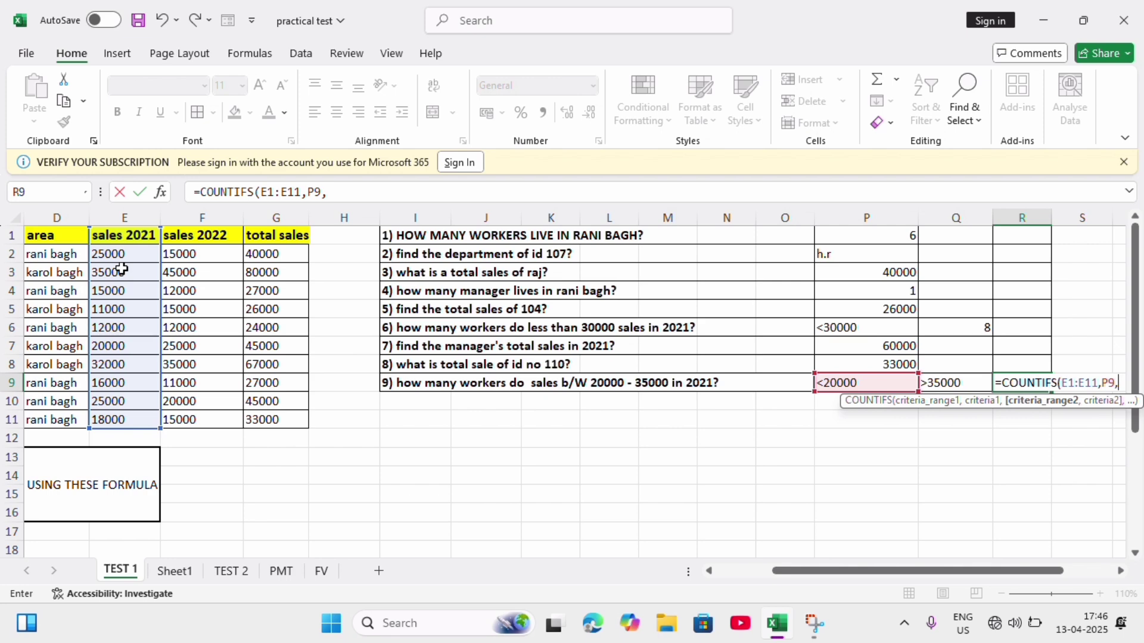
click(114, 238)
drag(113, 238, 120, 417)
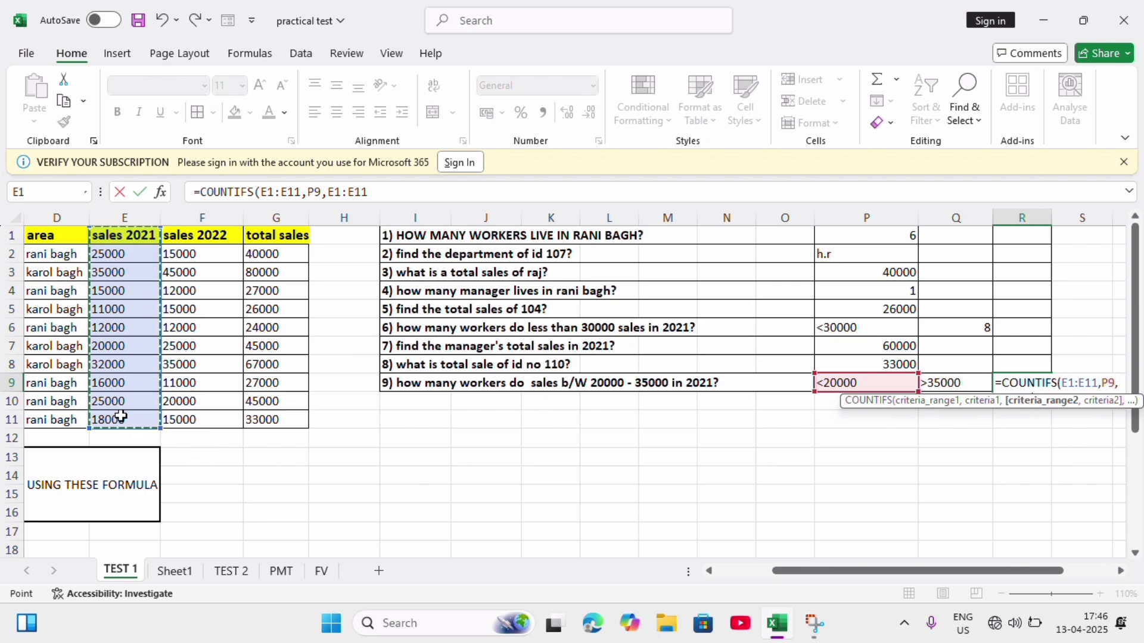
text(,)
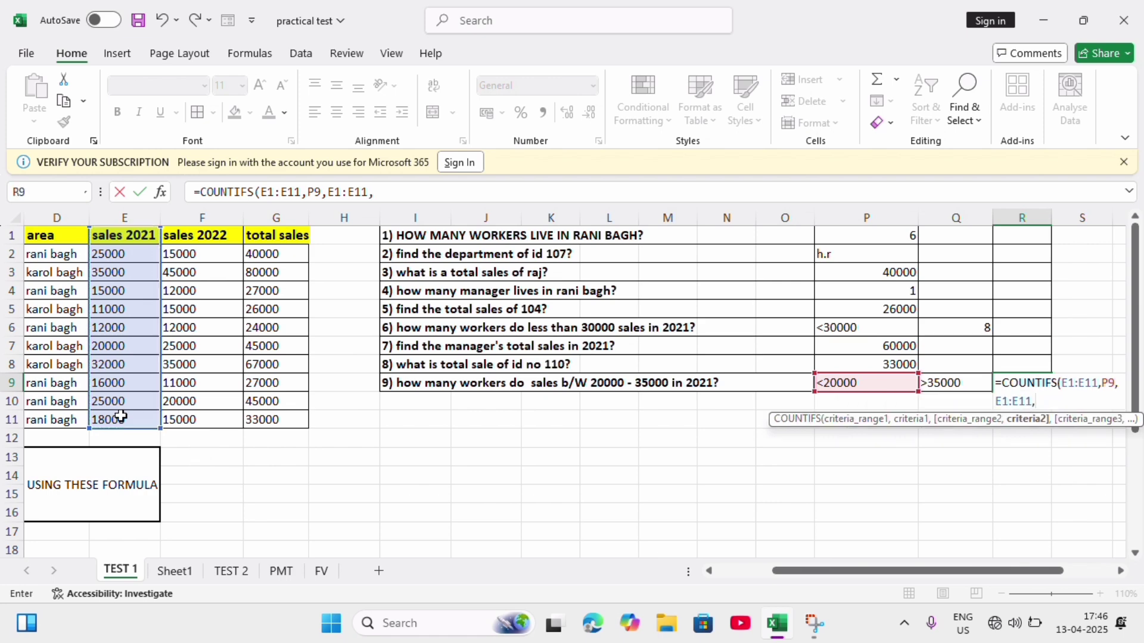
click(935, 384)
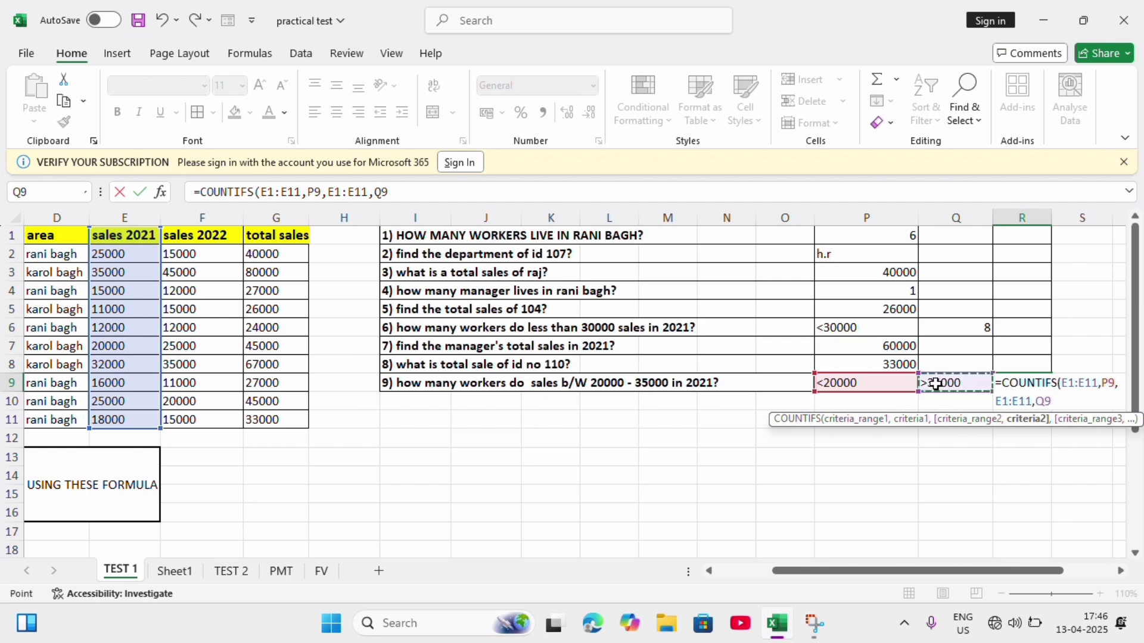
text())
key(Return)
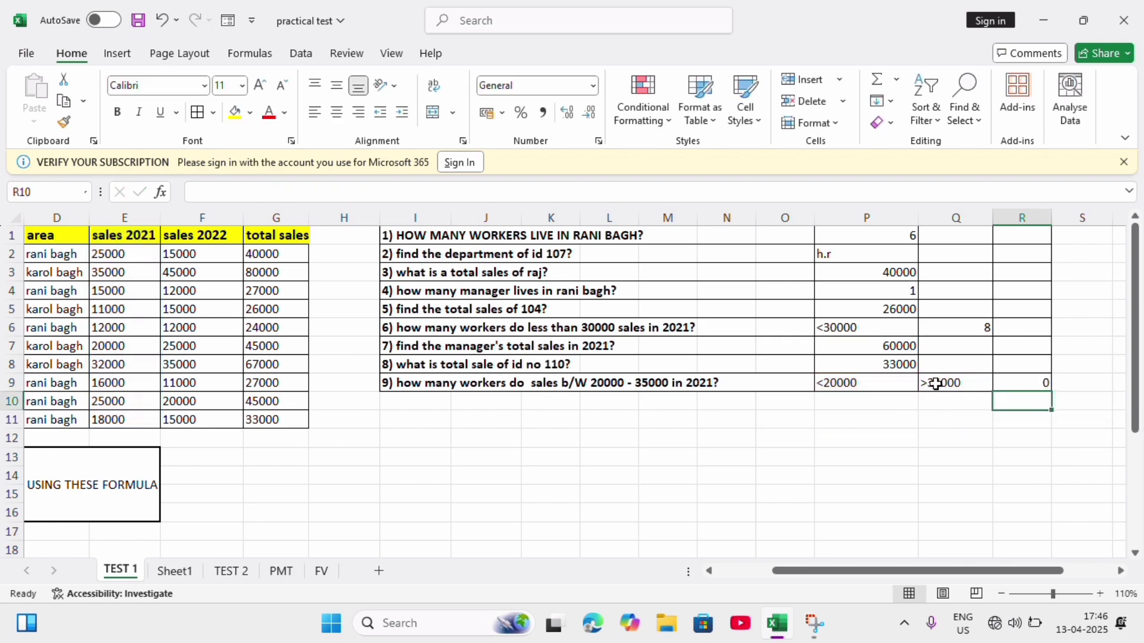
Step: Inspect the ranges and criteria referenced by the COUNTIFS formula in cell R9
click(1012, 380)
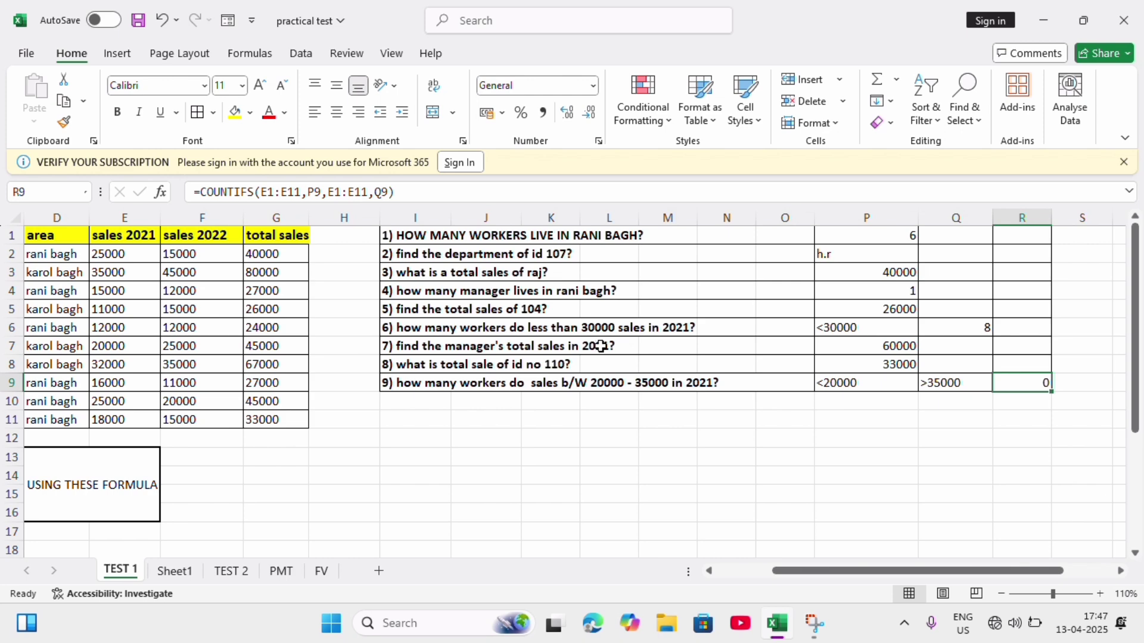
double_click(1017, 380)
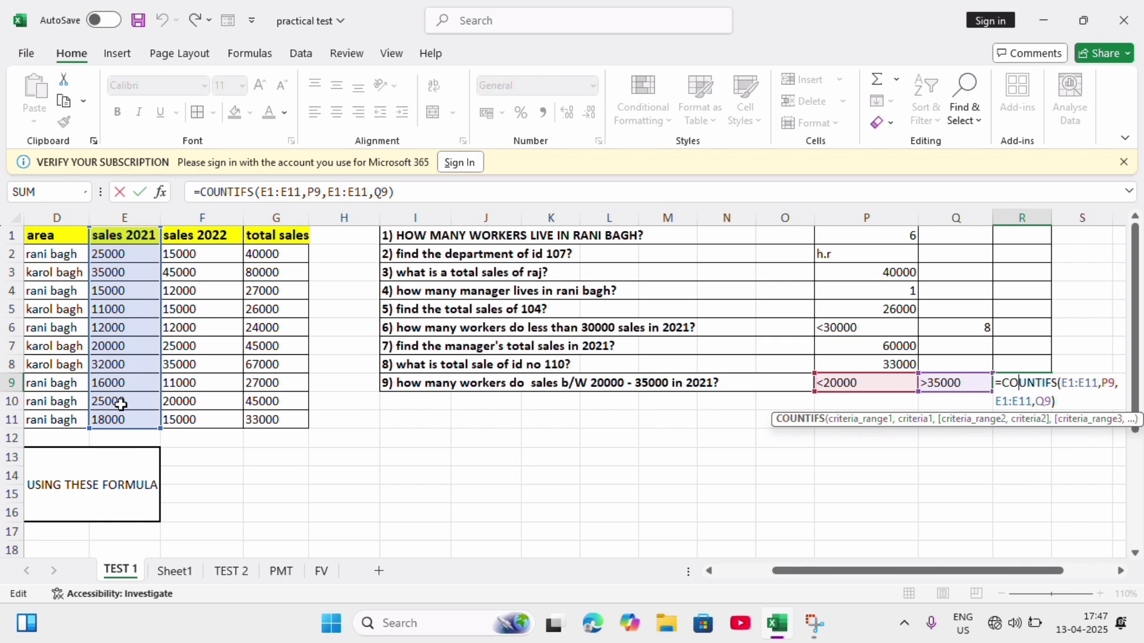
click(1064, 398)
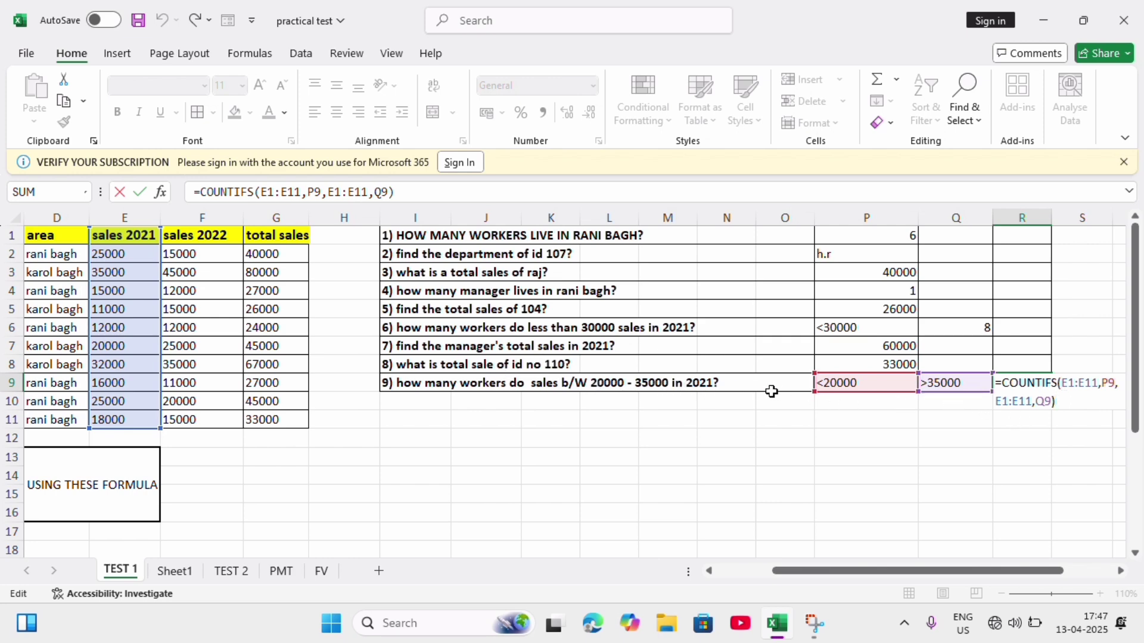
Step: Correct the lower-limit criterion in cell P9 to >20000
click(867, 386)
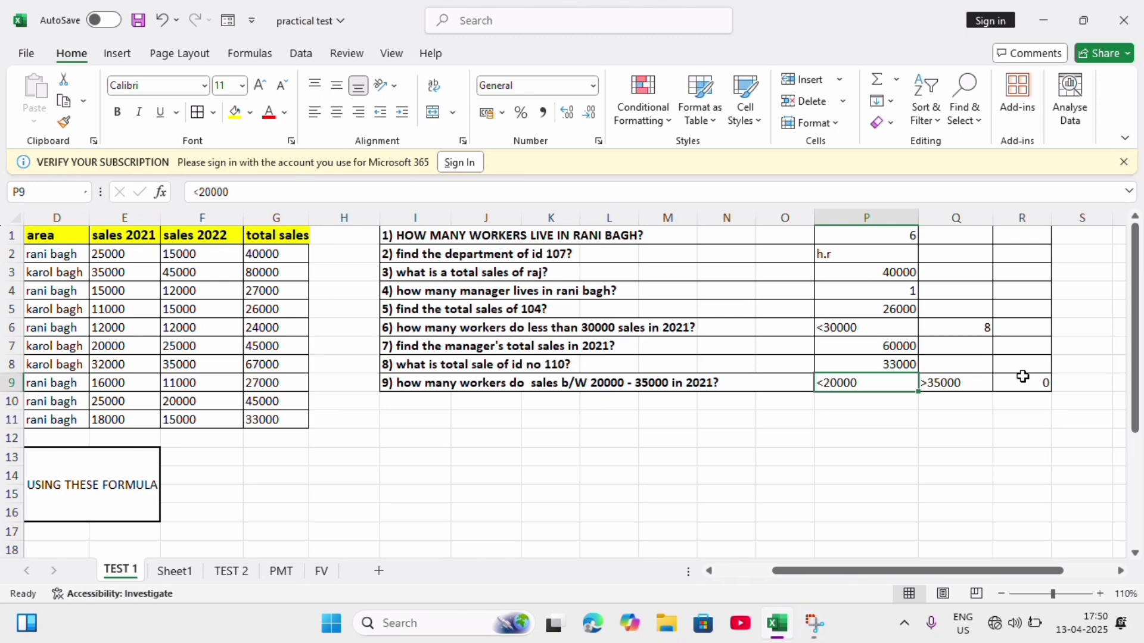
double_click(837, 383)
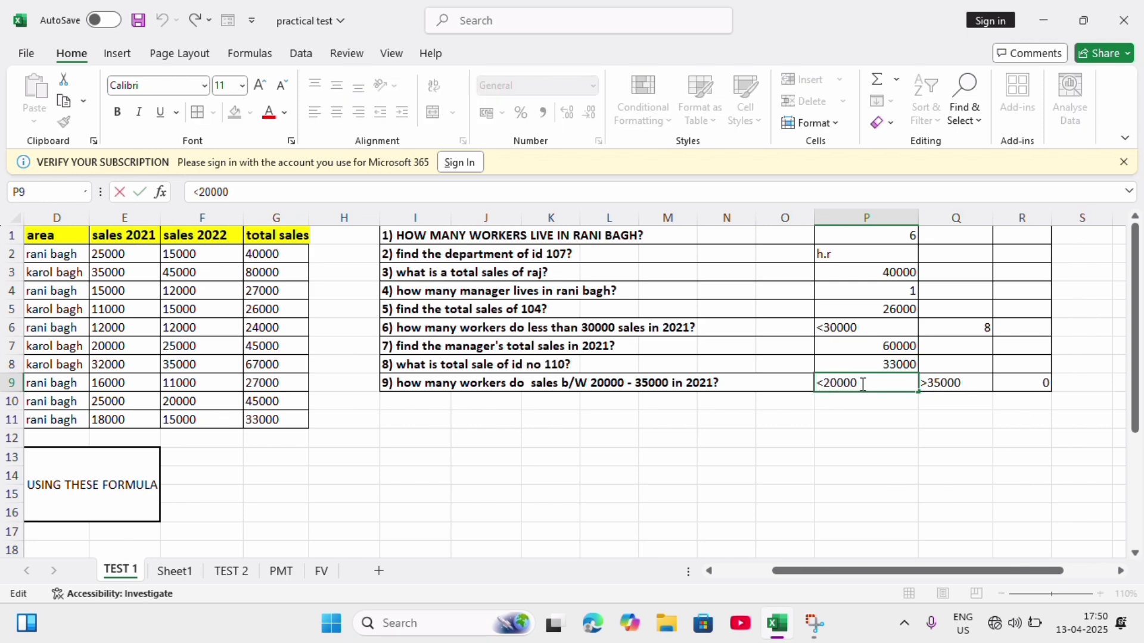
click(825, 386)
key(BackSpace)
text(>)
Step: Correct the upper-limit criterion in cell Q9 to <35000
click(958, 376)
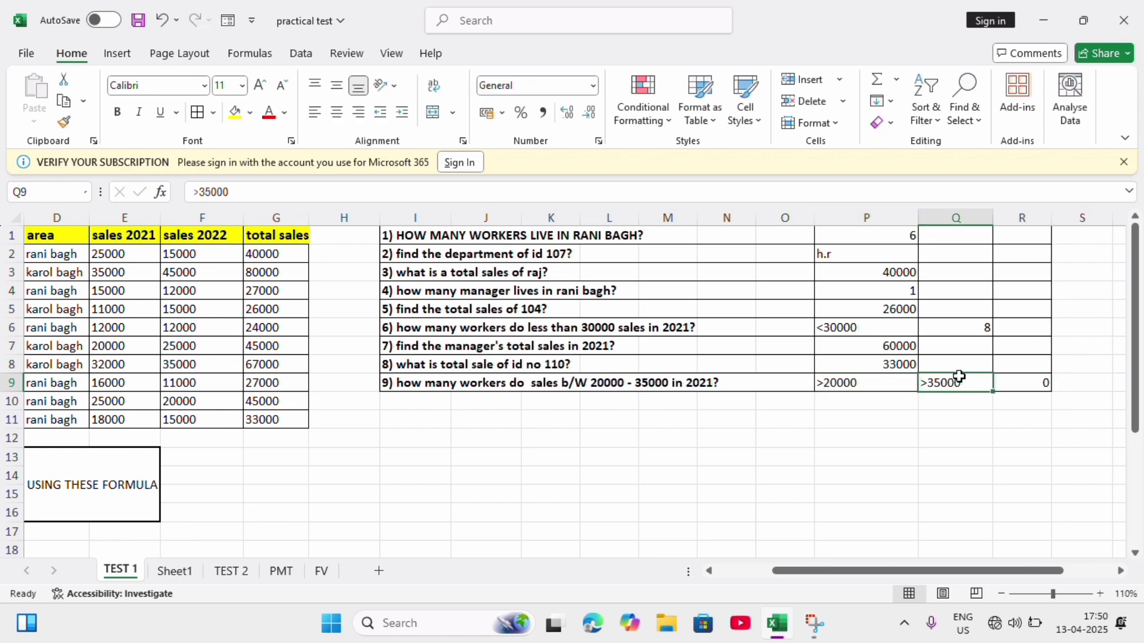
double_click(947, 383)
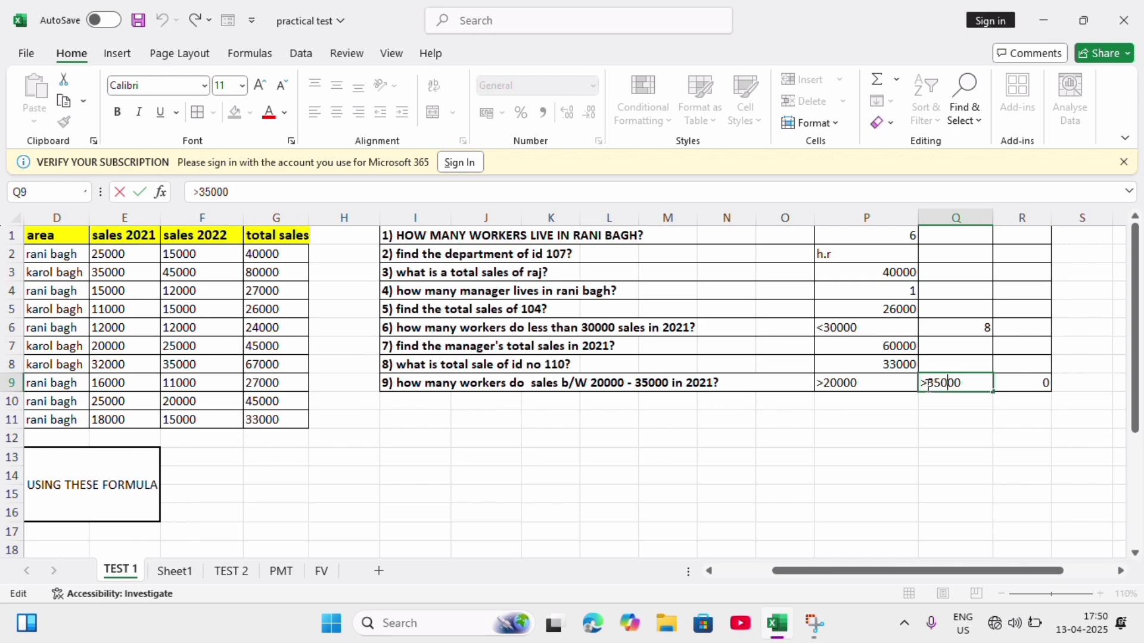
click(928, 384)
key(BackSpace)
text(<)
key(Return)
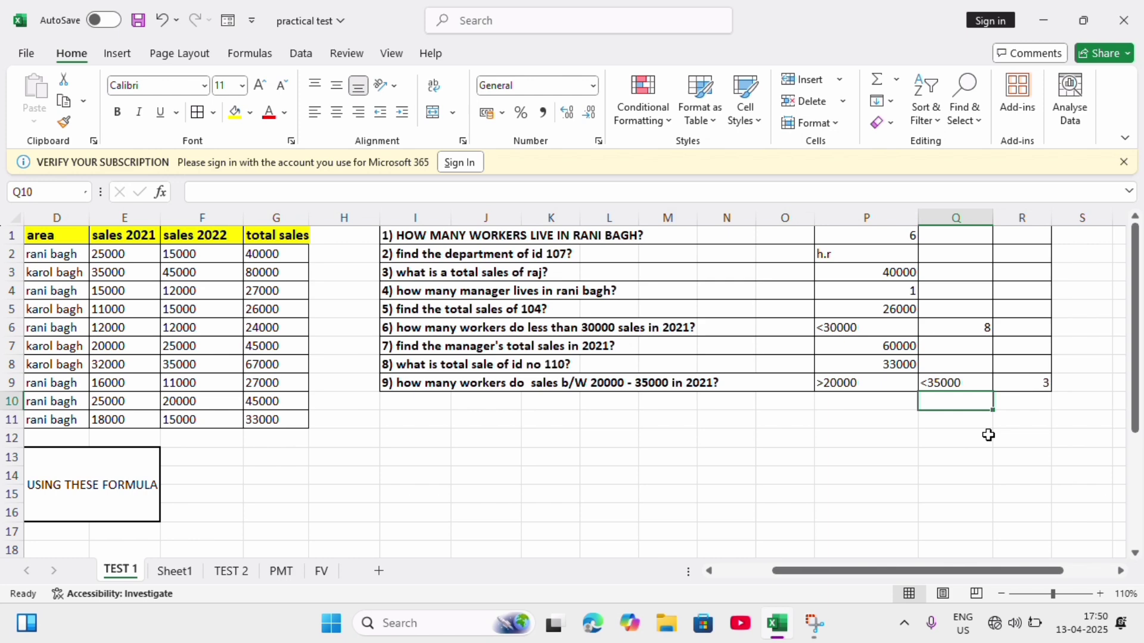
Step: Review the COUNTIFS formula in cell R9 and the full worker table from the id column onward
click(1012, 387)
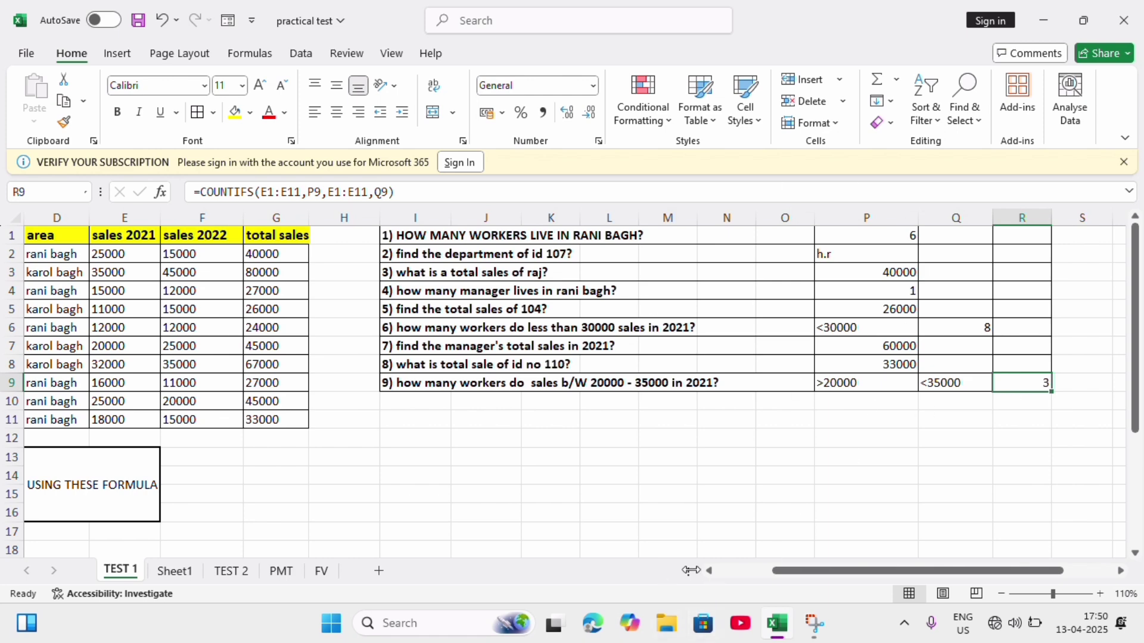
click(709, 571)
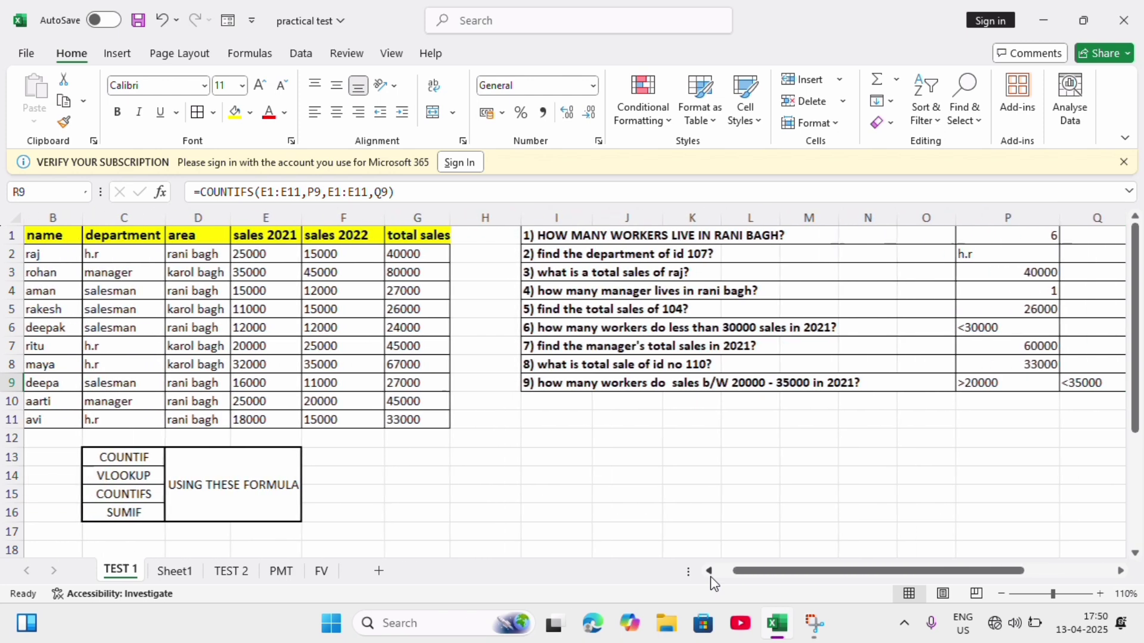
click(710, 573)
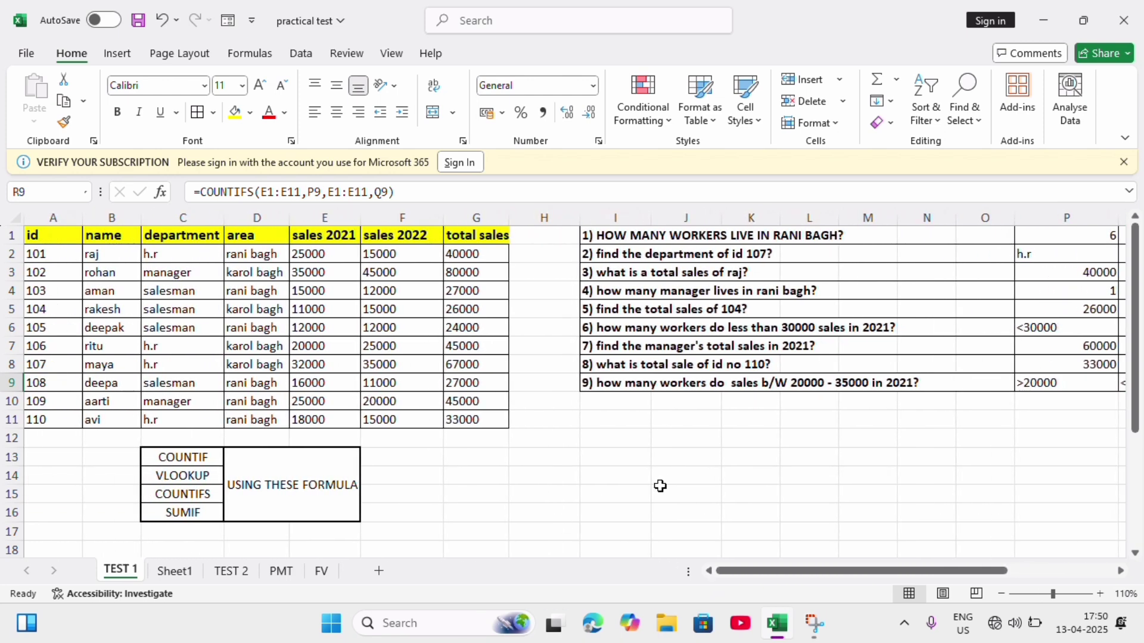